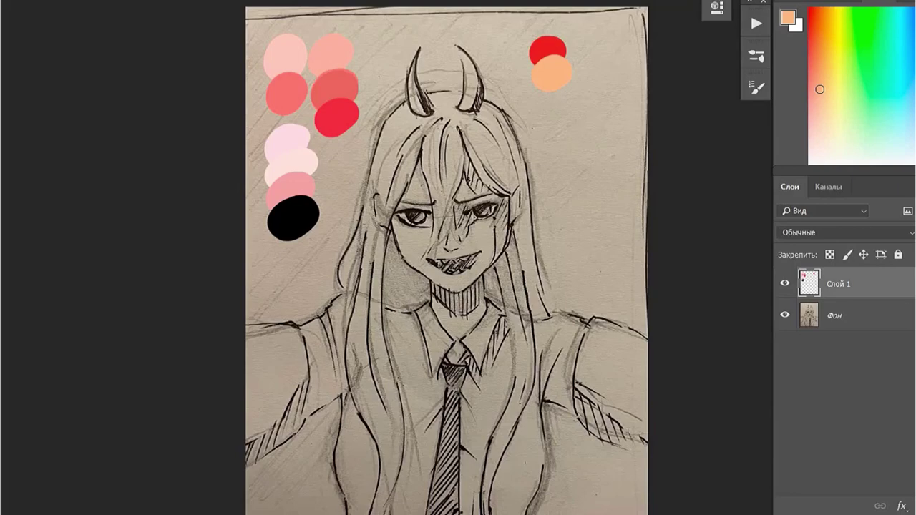
# Unlock the Фон sketch layer and start inking a black jaw outline across the face
pyautogui.hotkey('alt', '[')
pyautogui.keyDown('alt'); pyautogui.doubleClick(837, 316); pyautogui.keyUp('alt')
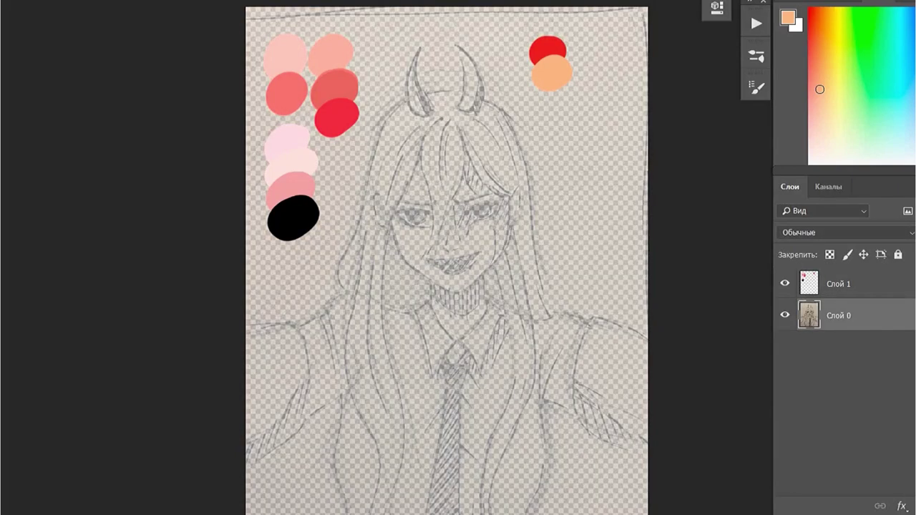
pyautogui.moveTo(323, 245)
pyautogui.mouseDown()
pyautogui.moveTo(338, 309)
pyautogui.moveTo(431, 379)
pyautogui.moveTo(530, 322)
pyautogui.mouseUp()
pyautogui.moveTo(549, 206); pyautogui.dragTo(542, 293)
# Close the jaw and extend the neck line down toward the collar
pyautogui.moveTo(438, 380); pyautogui.dragTo(458, 374)
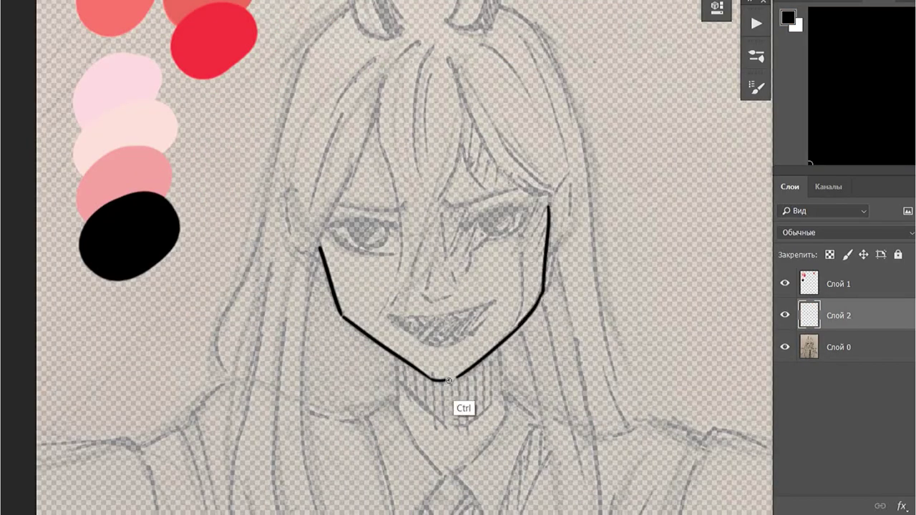
pyautogui.click(757, 56)
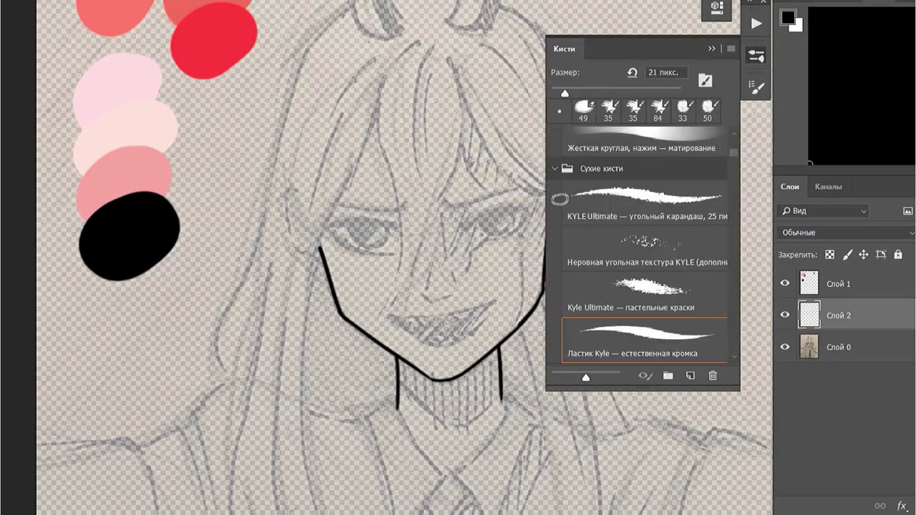
pyautogui.hotkey('ctrl', 'z')
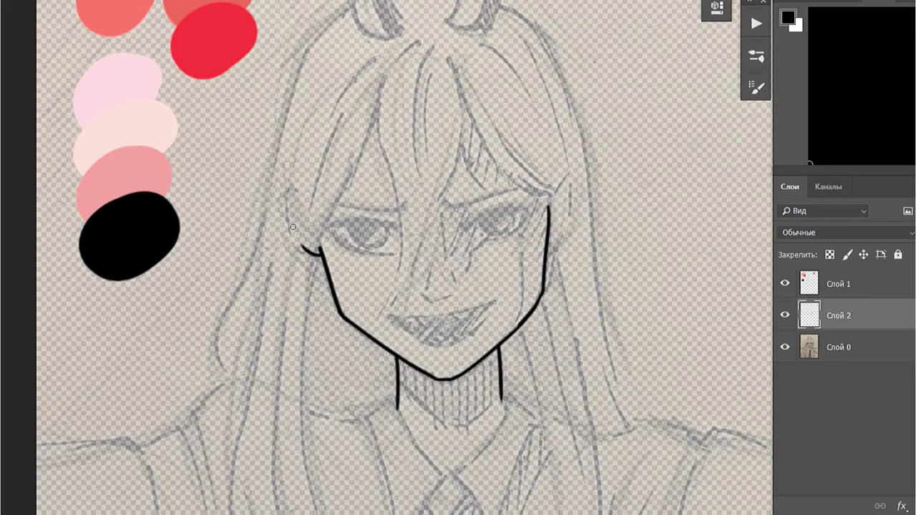
pyautogui.moveTo(398, 407)
pyautogui.mouseDown()
pyautogui.moveTo(435, 469)
pyautogui.moveTo(502, 427)
pyautogui.mouseUp()
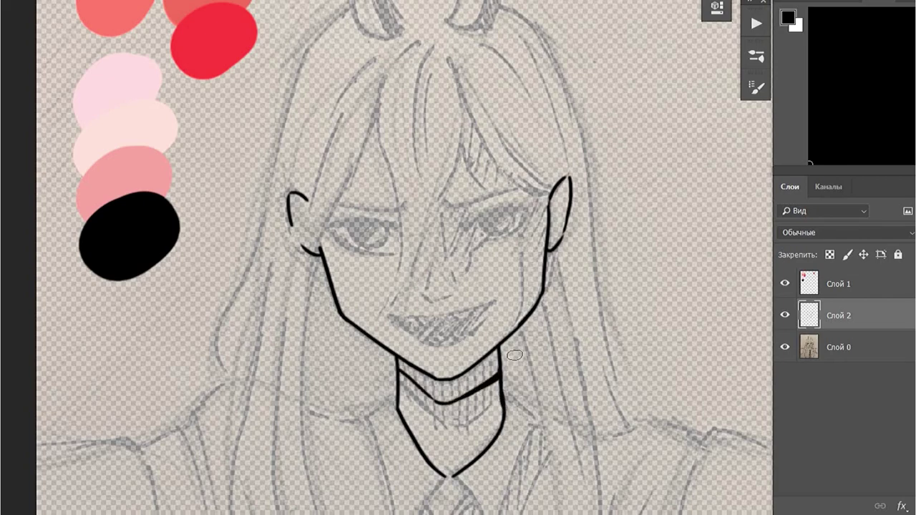
pyautogui.scroll(2, 515, 356)
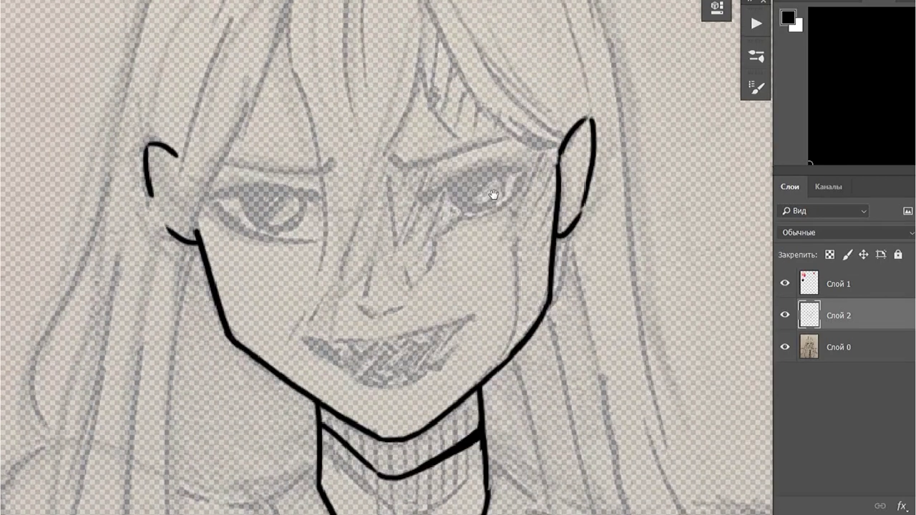
pyautogui.scroll(1, 411, 236)
# Ink both eyebrows and the upper and lower eyelids of each eye
pyautogui.moveTo(398, 203); pyautogui.dragTo(488, 184)
pyautogui.moveTo(251, 209); pyautogui.dragTo(319, 212)
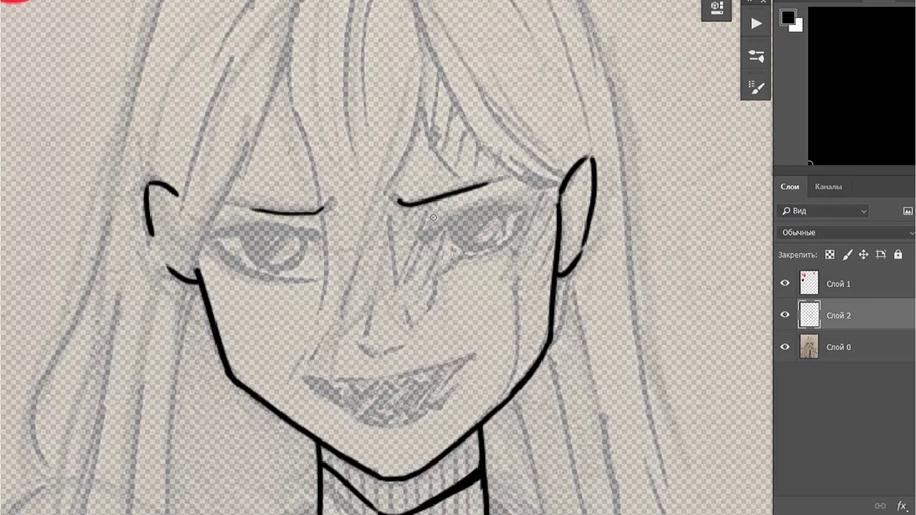
pyautogui.moveTo(429, 240); pyautogui.dragTo(445, 230)
pyautogui.moveTo(456, 222); pyautogui.dragTo(517, 212)
pyautogui.hotkey('ctrl', 'z')
pyautogui.moveTo(428, 238); pyautogui.dragTo(513, 211)
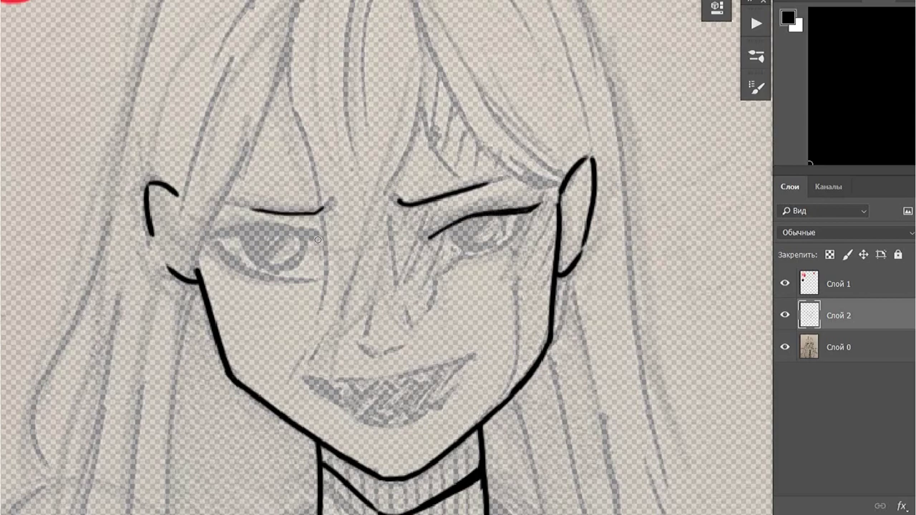
pyautogui.moveTo(326, 244); pyautogui.dragTo(200, 231)
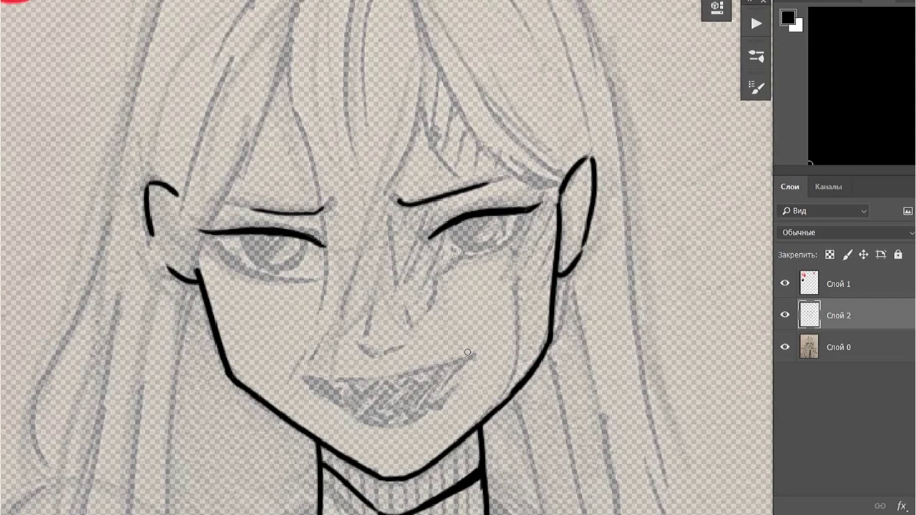
pyautogui.moveTo(269, 274); pyautogui.dragTo(219, 242)
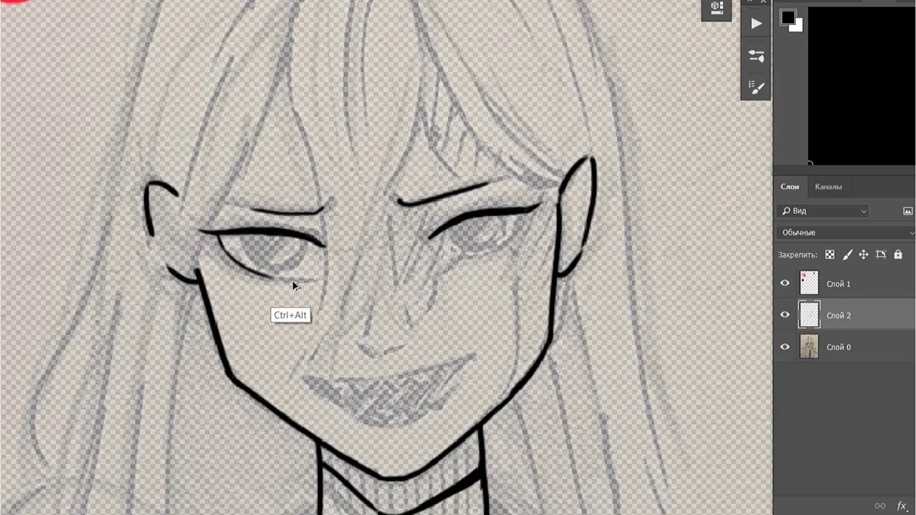
pyautogui.hotkey('ctrl', 'alt', 'z')
pyautogui.moveTo(287, 272); pyautogui.dragTo(223, 247)
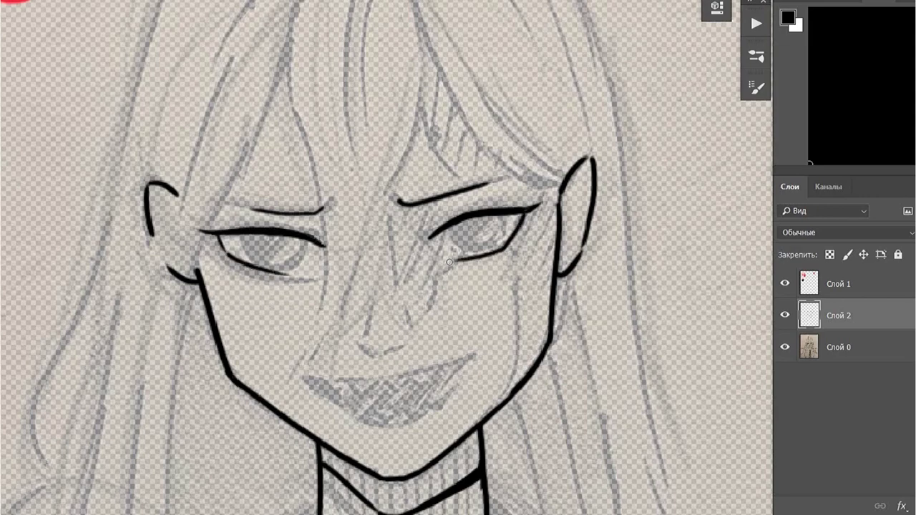
# Ink the nose bridge and nostrils, and outline the wide open grin
pyautogui.moveTo(358, 345); pyautogui.dragTo(372, 351)
pyautogui.moveTo(365, 276); pyautogui.dragTo(369, 319)
pyautogui.moveTo(386, 350); pyautogui.dragTo(398, 348)
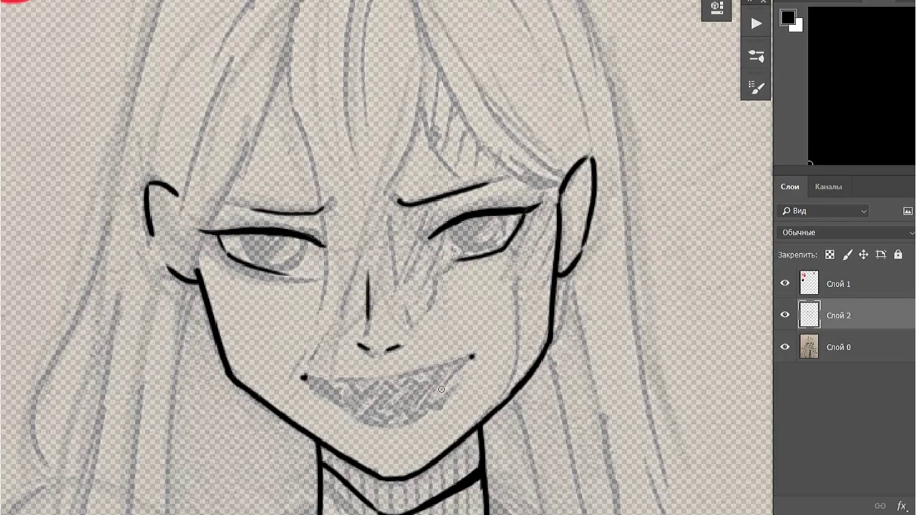
pyautogui.moveTo(306, 377); pyautogui.dragTo(470, 356)
pyautogui.hotkey('ctrl', 'alt', 'z')
pyautogui.moveTo(303, 375); pyautogui.dragTo(473, 355)
pyautogui.moveTo(307, 379); pyautogui.dragTo(362, 418)
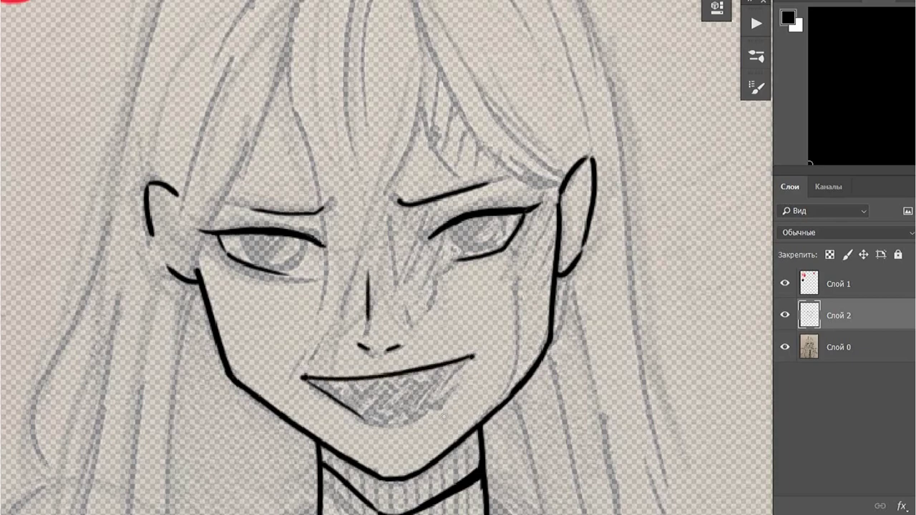
pyautogui.moveTo(472, 357)
pyautogui.mouseDown()
pyautogui.moveTo(437, 401)
pyautogui.moveTo(373, 422)
pyautogui.mouseUp()
# Add inner lines to both ears and adjust the left eye's lines
pyautogui.moveTo(580, 189); pyautogui.dragTo(561, 213)
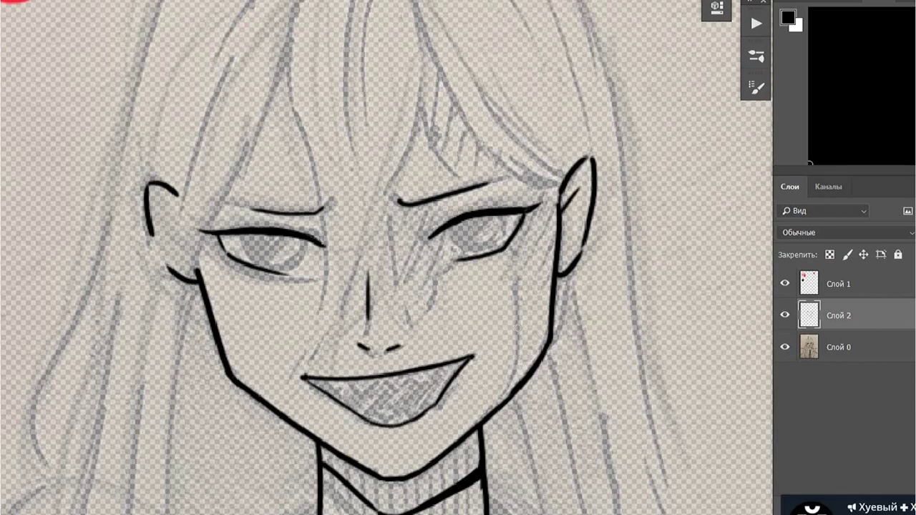
pyautogui.moveTo(160, 204); pyautogui.dragTo(193, 239)
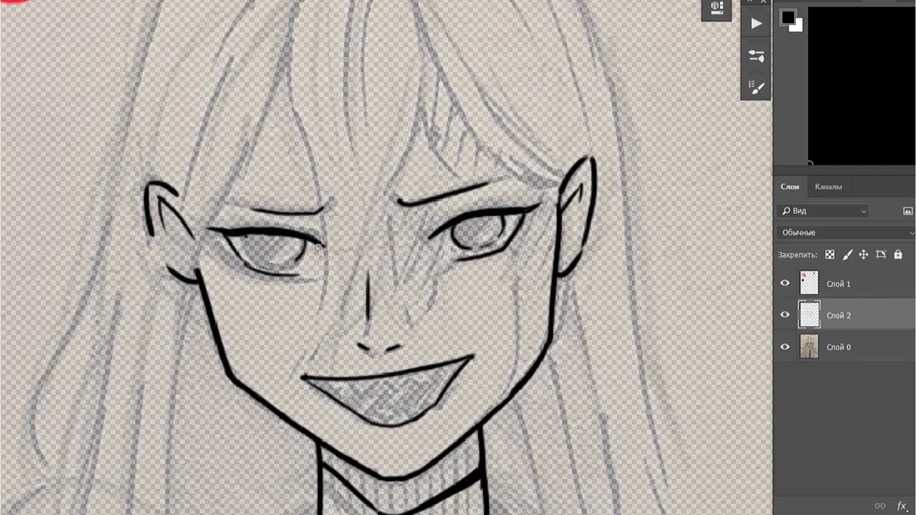
pyautogui.moveTo(260, 259); pyautogui.dragTo(285, 265)
# Ink both sides of the shirt collar below the neck
pyautogui.scroll(-5, 322, 227)
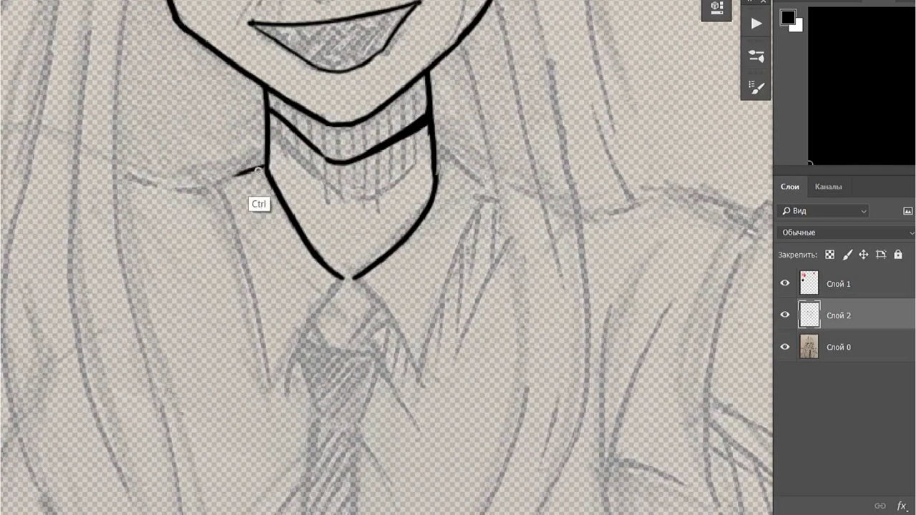
pyautogui.moveTo(213, 185)
pyautogui.mouseDown()
pyautogui.moveTo(276, 392)
pyautogui.moveTo(349, 279)
pyautogui.moveTo(419, 387)
pyautogui.mouseUp()
pyautogui.moveTo(432, 141); pyautogui.dragTo(489, 187)
pyautogui.moveTo(488, 188); pyautogui.dragTo(428, 375)
pyautogui.hotkey('ctrl', 'z')
pyautogui.moveTo(489, 188); pyautogui.dragTo(417, 386)
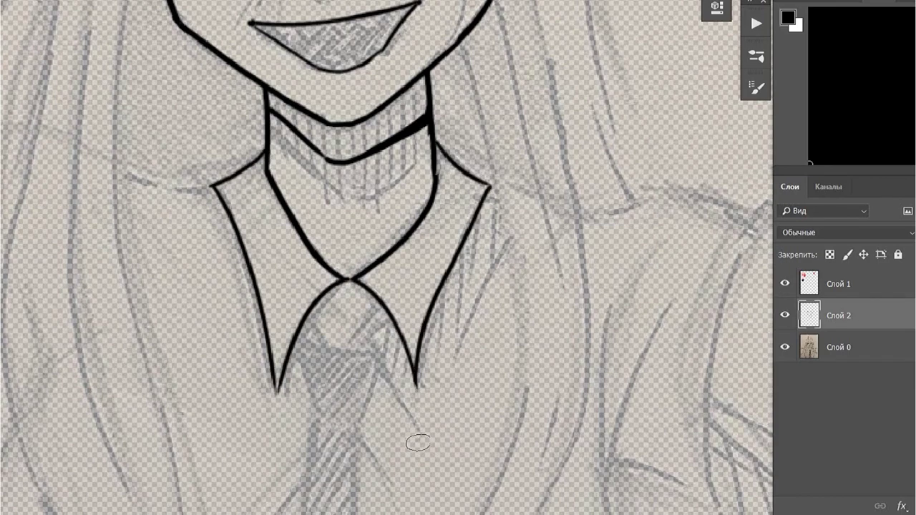
pyautogui.moveTo(379, 312); pyautogui.dragTo(364, 352)
pyautogui.moveTo(296, 353); pyautogui.dragTo(400, 338)
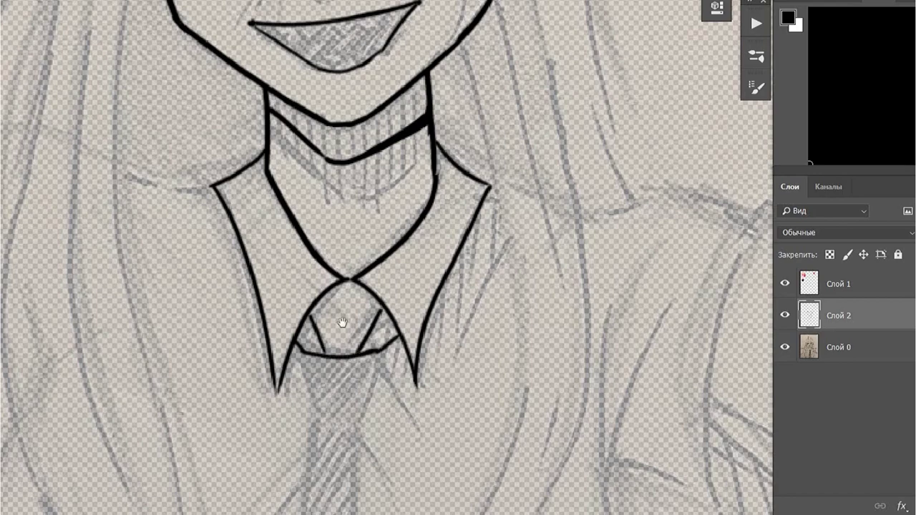
# Ink the necktie outlines down to the bottom of the canvas
pyautogui.scroll(-5, 358, 350)
pyautogui.moveTo(349, 197); pyautogui.dragTo(329, 259)
pyautogui.moveTo(274, 192)
pyautogui.mouseDown()
pyautogui.moveTo(288, 250)
pyautogui.moveTo(328, 259)
pyautogui.moveTo(307, 499)
pyautogui.mouseUp()
pyautogui.scroll(-2, 327, 249)
pyautogui.scroll(1, 344, 241)
pyautogui.moveTo(371, 212); pyautogui.dragTo(387, 500)
pyautogui.scroll(2, 358, 286)
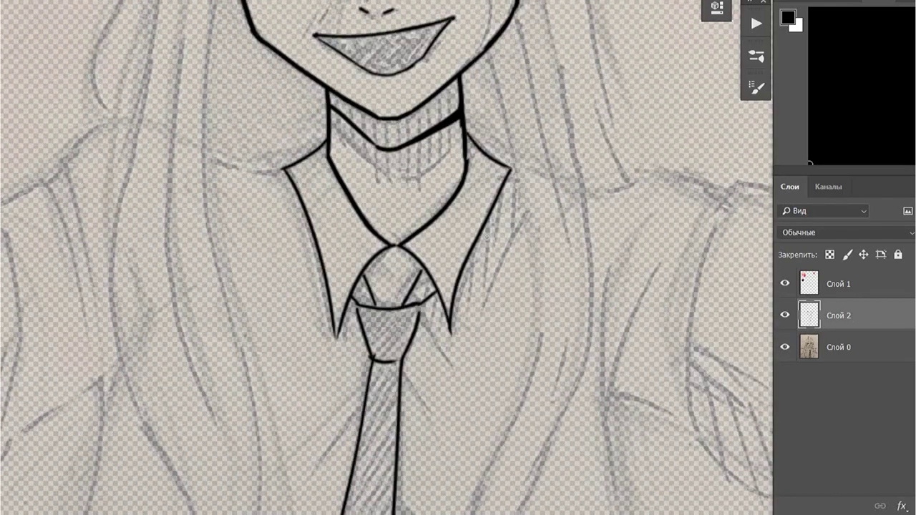
# Ink both shoulder lines and the left sleeve with its cuff
pyautogui.moveTo(210, 150); pyautogui.dragTo(284, 171)
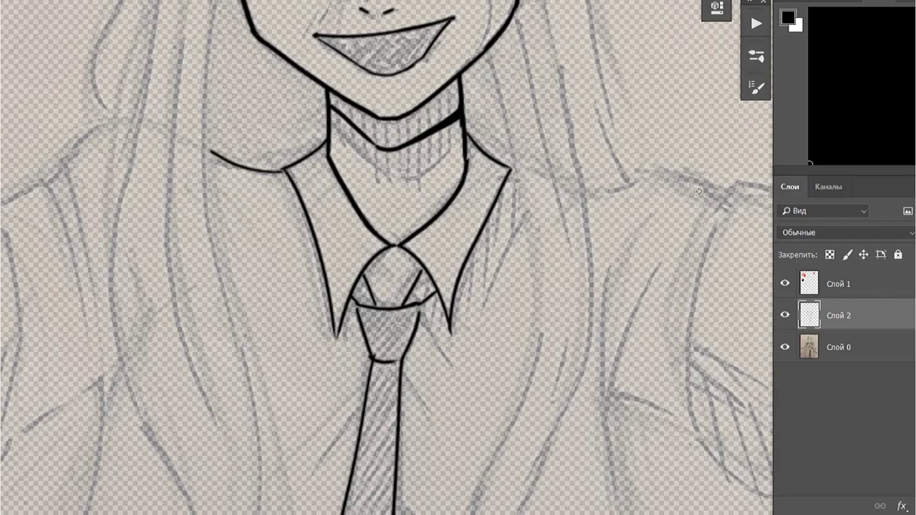
pyautogui.moveTo(608, 187)
pyautogui.mouseDown()
pyautogui.moveTo(572, 180)
pyautogui.moveTo(687, 189)
pyautogui.mouseUp()
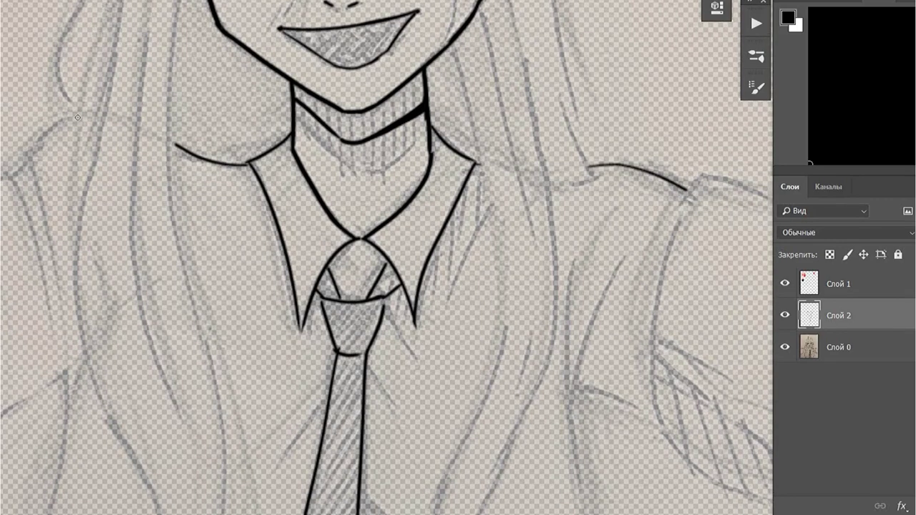
pyautogui.moveTo(77, 119)
pyautogui.mouseDown()
pyautogui.moveTo(46, 131)
pyautogui.moveTo(66, 279)
pyautogui.mouseUp()
pyautogui.moveTo(12, 173); pyautogui.dragTo(48, 283)
pyautogui.moveTo(74, 316)
pyautogui.mouseDown()
pyautogui.moveTo(121, 282)
pyautogui.moveTo(244, 251)
pyautogui.mouseUp()
pyautogui.moveTo(238, 307); pyautogui.dragTo(152, 350)
pyautogui.moveTo(151, 239)
pyautogui.mouseDown()
pyautogui.moveTo(111, 125)
pyautogui.moveTo(0, 143)
pyautogui.mouseUp()
pyautogui.moveTo(153, 313)
pyautogui.mouseDown()
pyautogui.moveTo(143, 390)
pyautogui.moveTo(0, 486)
pyautogui.mouseUp()
# Recentre the view on the tie and ink the right body contour
pyautogui.moveTo(144, 220); pyautogui.dragTo(126, 129)
pyautogui.moveTo(221, 167); pyautogui.dragTo(207, 127)
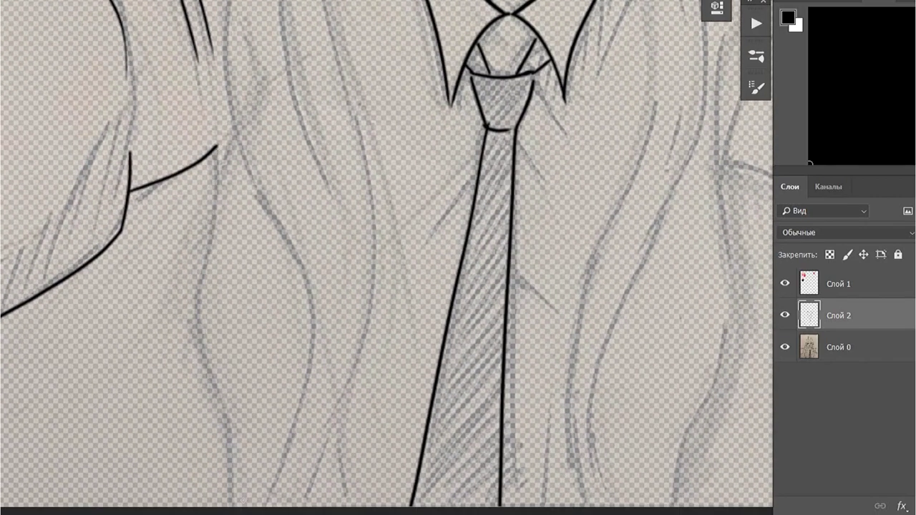
pyautogui.moveTo(548, 514); pyautogui.dragTo(441, 489)
pyautogui.moveTo(608, 171)
pyautogui.mouseDown()
pyautogui.moveTo(531, 503)
pyautogui.moveTo(562, 504)
pyautogui.mouseUp()
pyautogui.hotkey('ctrl', 'z')
pyautogui.hotkey('ctrl', 'z')
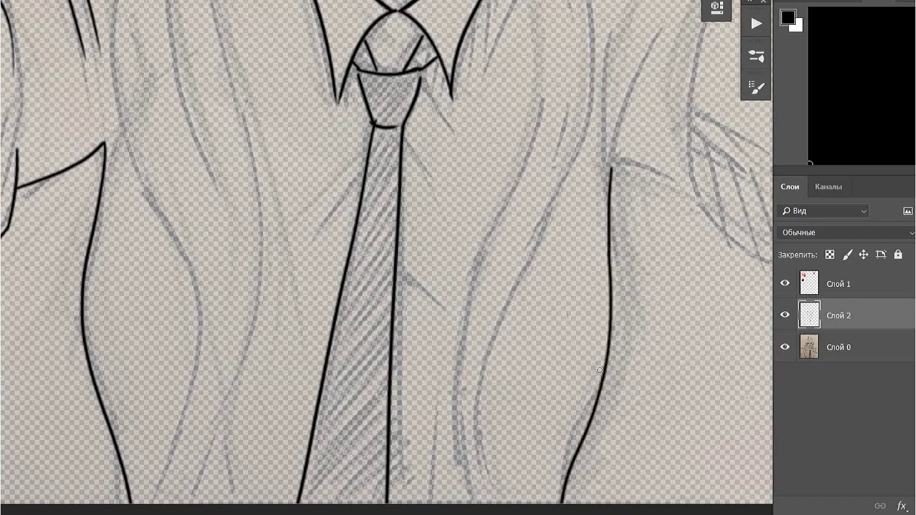
pyautogui.scroll(-1, 558, 299)
pyautogui.scroll(-1, 558, 299)
# Ink the right arm and right-side contours of the torso
pyautogui.moveTo(604, 165); pyautogui.dragTo(572, 264)
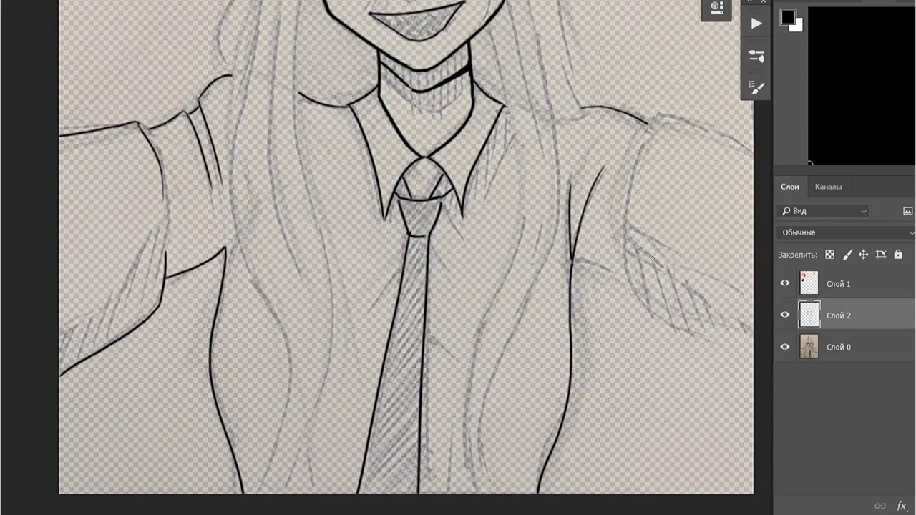
pyautogui.hscroll(2, 571, 265)
pyautogui.moveTo(584, 155)
pyautogui.mouseDown()
pyautogui.moveTo(569, 272)
pyautogui.moveTo(699, 347)
pyautogui.mouseUp()
pyautogui.hotkey('ctrl', 'z')
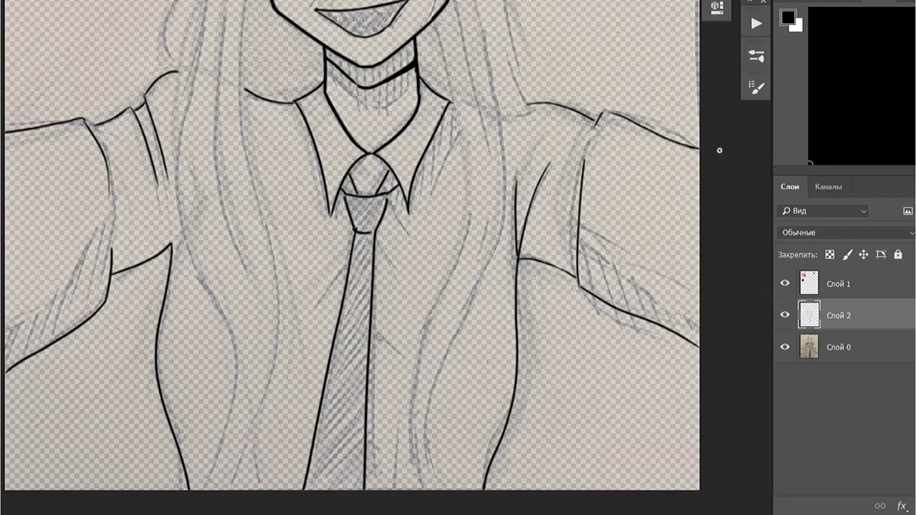
pyautogui.scroll(4, 355, 177)
pyautogui.scroll(9, 344, 168)
pyautogui.keyDown('alt'); pyautogui.click(222, 85); pyautogui.keyUp('alt')
# Draw dark-red bang strands down the middle of the face
pyautogui.moveTo(363, 126)
pyautogui.mouseDown()
pyautogui.moveTo(327, 246)
pyautogui.moveTo(364, 351)
pyautogui.mouseUp()
pyautogui.hotkey('ctrl', 'z')
pyautogui.hotkey('ctrl', 'z')
pyautogui.scroll(2, 341, 117)
pyautogui.scroll(2, 341, 117)
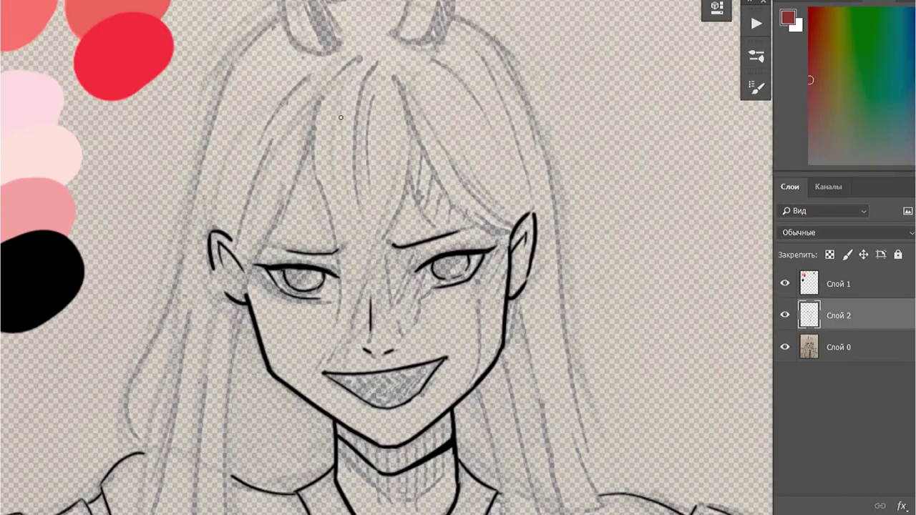
pyautogui.moveTo(333, 78)
pyautogui.mouseDown()
pyautogui.moveTo(316, 373)
pyautogui.moveTo(354, 77)
pyautogui.mouseUp()
pyautogui.hotkey('ctrl', 'z')
pyautogui.hotkey('ctrl', 'shift', 'z')
pyautogui.hotkey('ctrl', 'z')
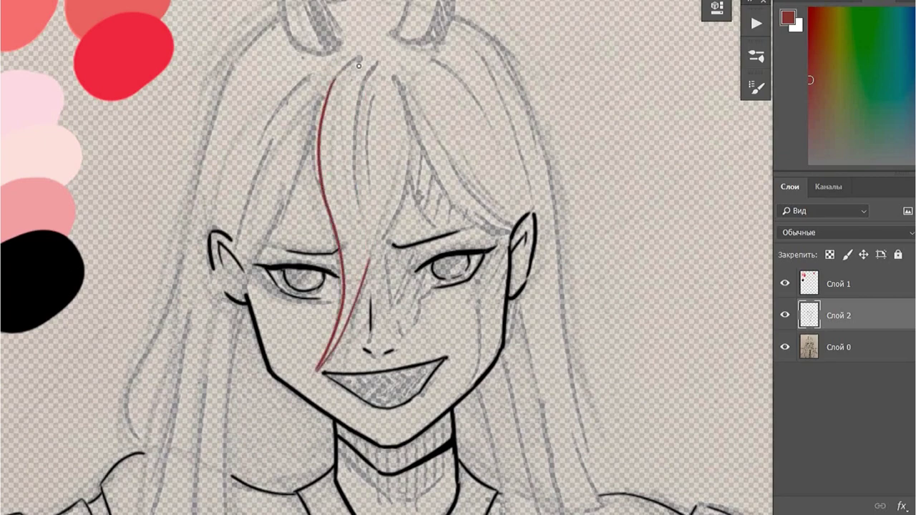
pyautogui.hotkey('ctrl', 'shift', 'z')
pyautogui.moveTo(407, 96); pyautogui.dragTo(381, 255)
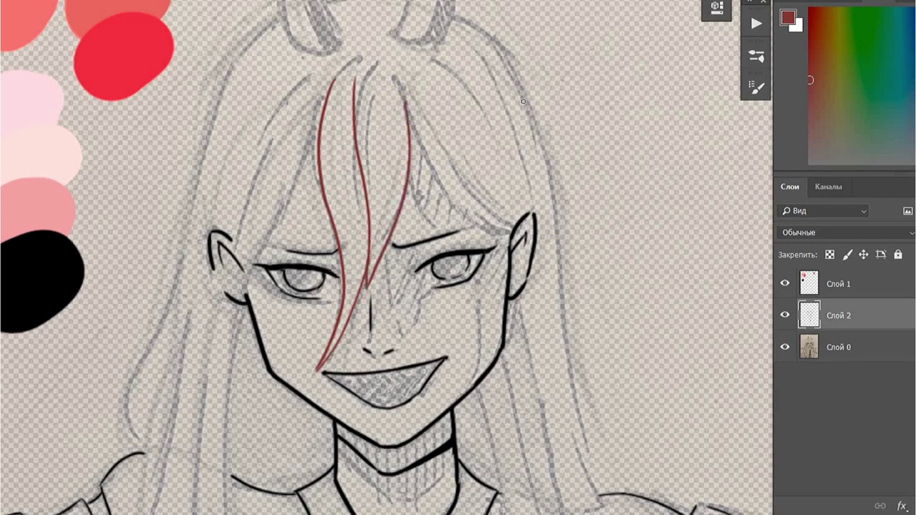
pyautogui.hotkey('ctrl', 'z')
pyautogui.hotkey('ctrl', 'z')
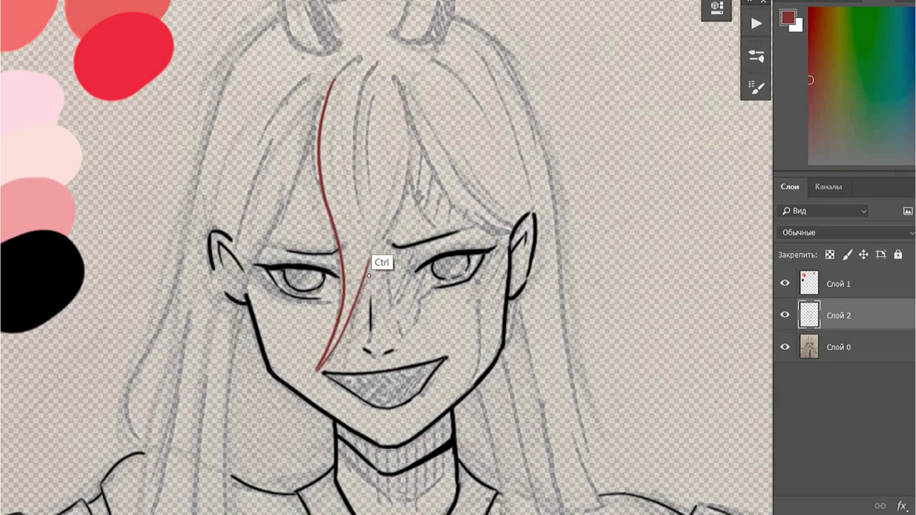
# Redraw the middle red strands and add long strands to their left
pyautogui.moveTo(361, 99); pyautogui.dragTo(370, 254)
pyautogui.moveTo(392, 69); pyautogui.dragTo(376, 319)
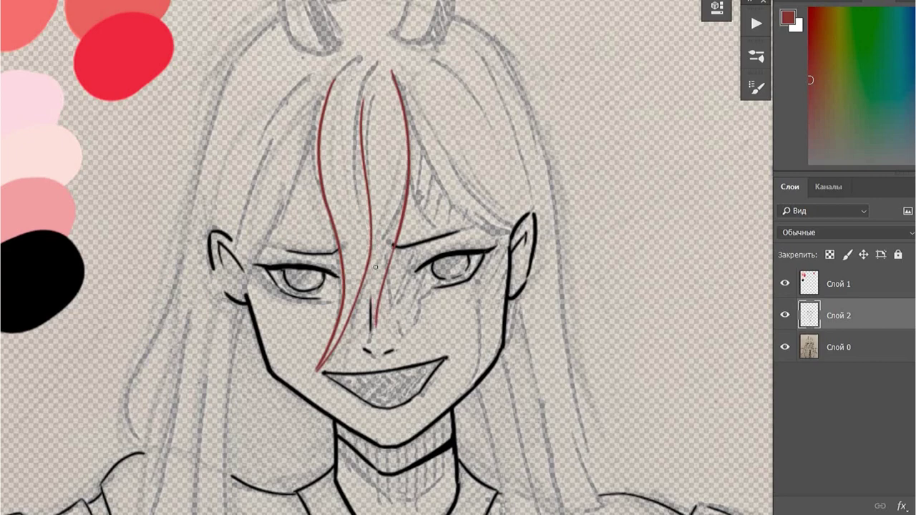
pyautogui.moveTo(368, 215); pyautogui.dragTo(372, 323)
pyautogui.scroll(2, 399, 173)
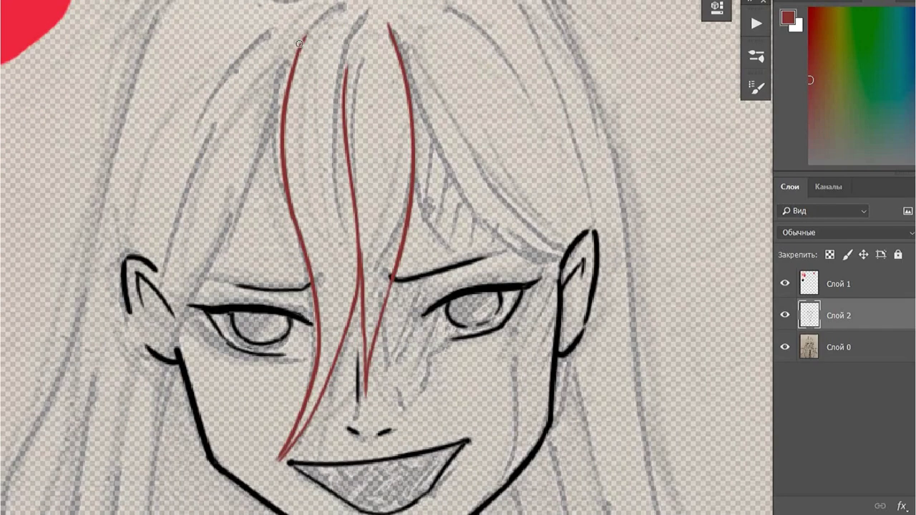
pyautogui.moveTo(290, 53); pyautogui.dragTo(276, 226)
pyautogui.scroll(2, 286, 214)
pyautogui.moveTo(311, 83); pyautogui.dragTo(208, 252)
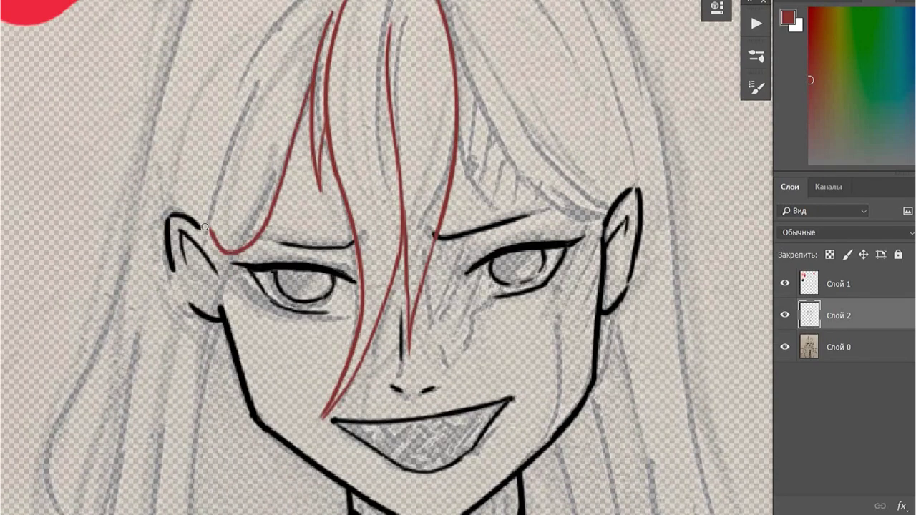
pyautogui.scroll(2, 287, 215)
pyautogui.moveTo(269, 115)
pyautogui.mouseDown()
pyautogui.moveTo(202, 323)
pyautogui.moveTo(244, 142)
pyautogui.mouseUp()
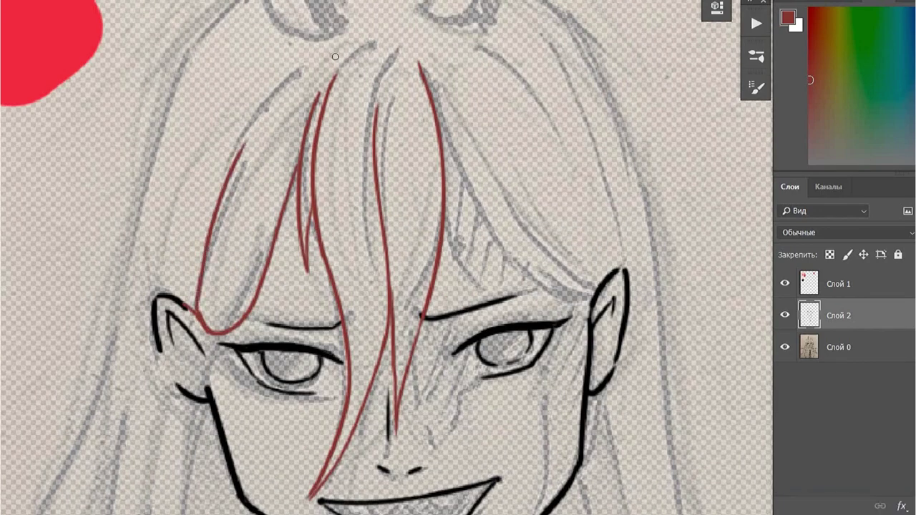
pyautogui.hotkey('ctrl', 'z')
# Add red bang strands at the upper left of the head
pyautogui.moveTo(307, 64); pyautogui.dragTo(213, 262)
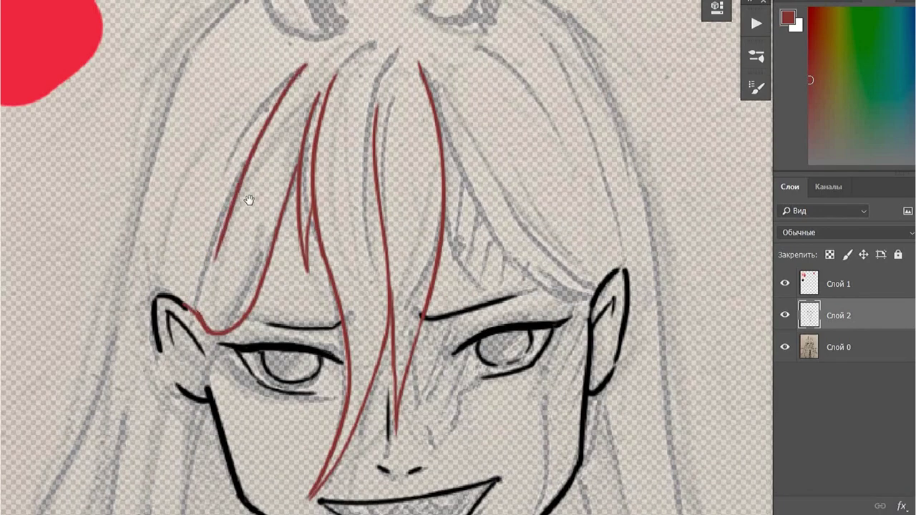
pyautogui.scroll(2, 215, 215)
pyautogui.moveTo(261, 51); pyautogui.dragTo(81, 466)
pyautogui.hotkey('ctrl', 'z')
pyautogui.scroll(-2, 286, 214)
pyautogui.hotkey('ctrl', 'z')
pyautogui.hotkey('ctrl', 'z')
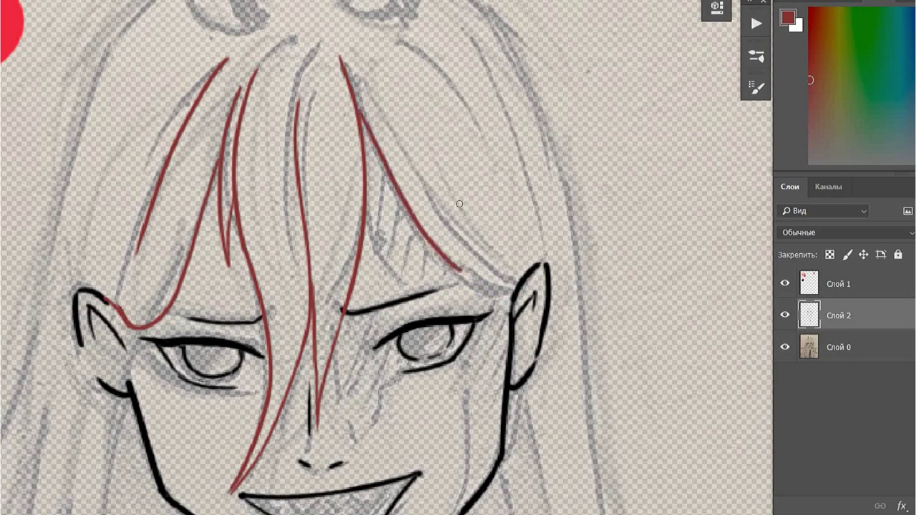
pyautogui.hotkey('ctrl', 'z')
# Draw red hair strands at the upper right toward the right ear
pyautogui.hotkey('ctrl', 'z')
pyautogui.hotkey('ctrl', 'z')
pyautogui.hotkey('ctrl', 'z')
pyautogui.hotkey('ctrl', 'z')
pyautogui.moveTo(366, 82); pyautogui.dragTo(523, 271)
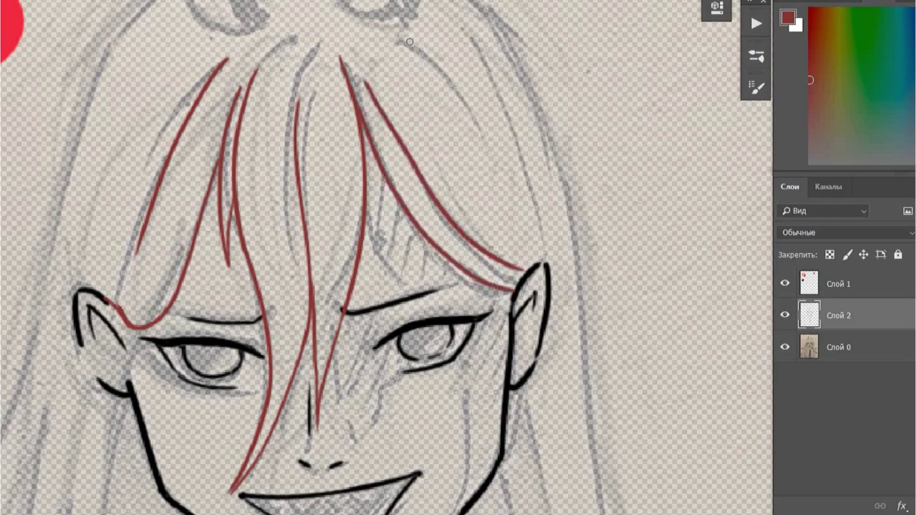
pyautogui.moveTo(395, 41); pyautogui.dragTo(501, 214)
pyautogui.moveTo(487, 40); pyautogui.dragTo(533, 258)
pyautogui.hotkey('ctrl', 'z')
pyautogui.moveTo(477, 42); pyautogui.dragTo(538, 229)
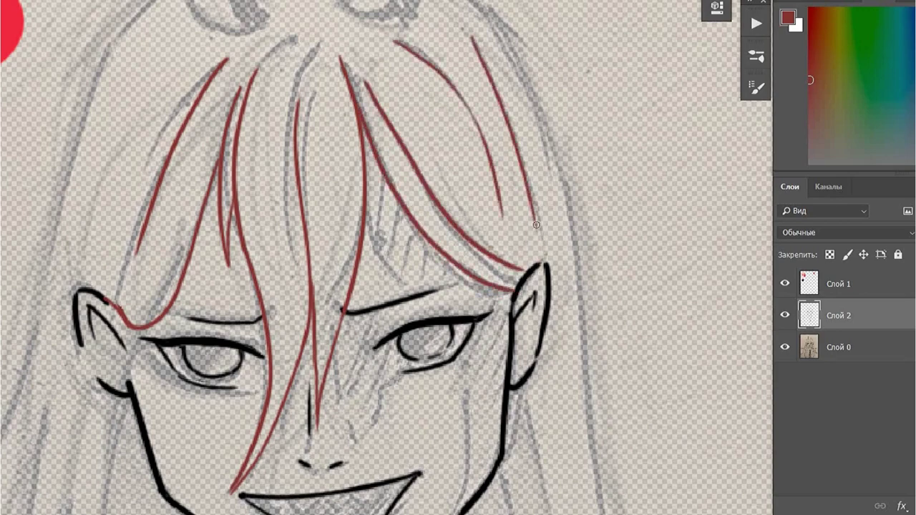
pyautogui.scroll(2, 536, 215)
pyautogui.scroll(-3, 537, 200)
pyautogui.scroll(-2, 544, 182)
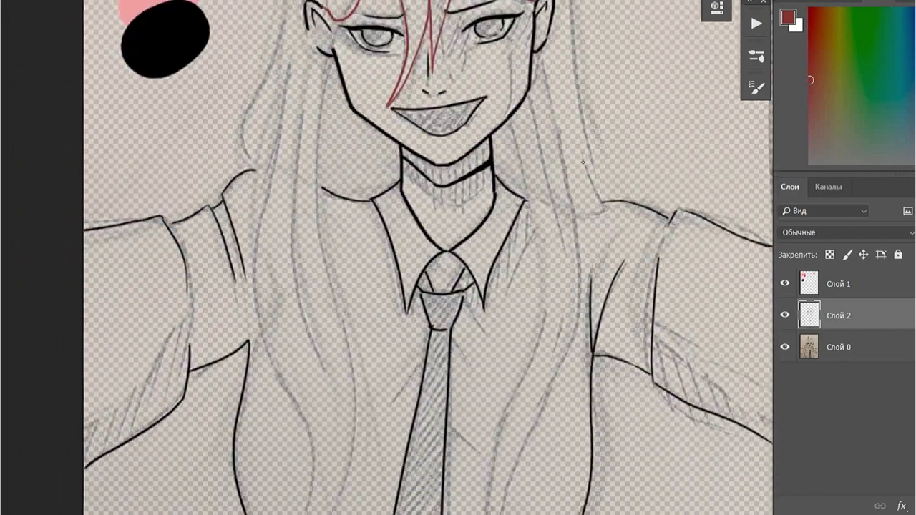
pyautogui.scroll(1, 430, 214)
# Draw long red strands running down the left side of the hair
pyautogui.moveTo(336, 63)
pyautogui.mouseDown()
pyautogui.moveTo(369, 428)
pyautogui.moveTo(351, 513)
pyautogui.mouseUp()
pyautogui.hotkey('ctrl', 'z')
pyautogui.hotkey('ctrl', 'z')
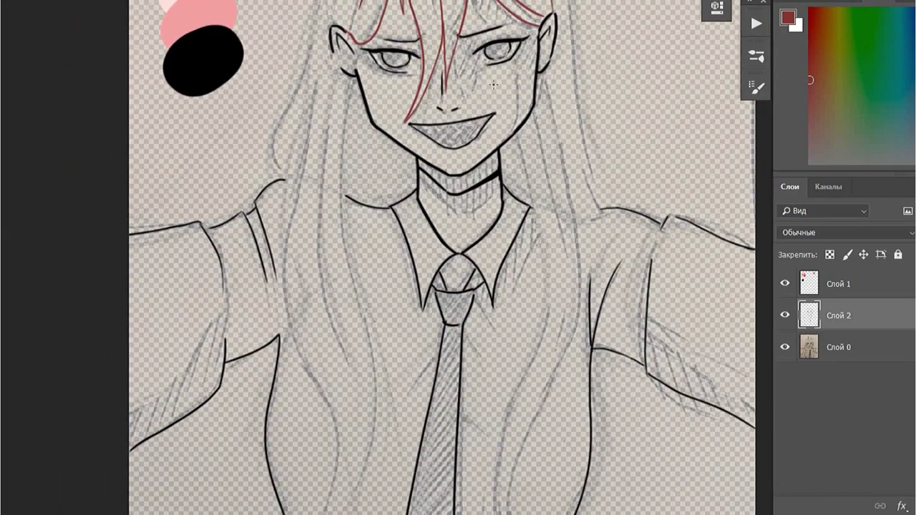
pyautogui.scroll(-2, 458, 154)
pyautogui.moveTo(360, 132); pyautogui.dragTo(342, 514)
pyautogui.hotkey('ctrl', 'z')
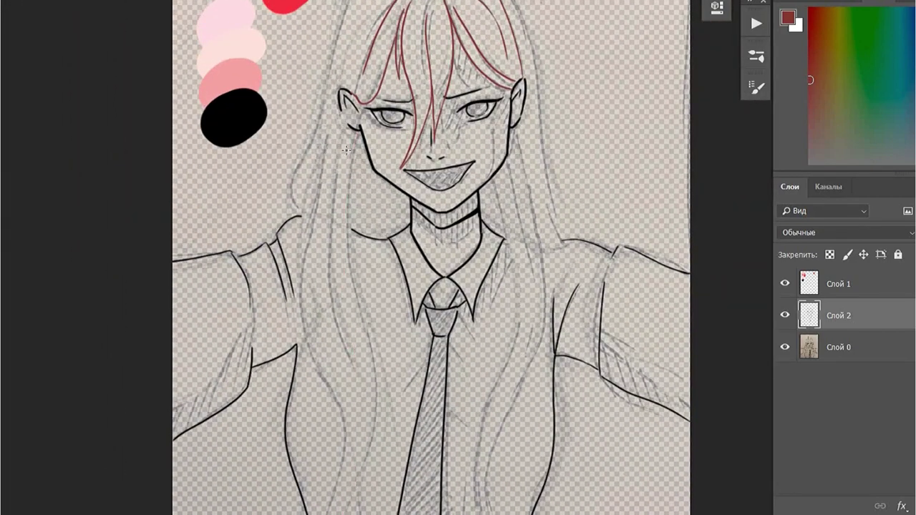
pyautogui.moveTo(360, 133); pyautogui.dragTo(355, 514)
pyautogui.moveTo(330, 143)
pyautogui.mouseDown()
pyautogui.moveTo(358, 514)
pyautogui.moveTo(299, 308)
pyautogui.mouseUp()
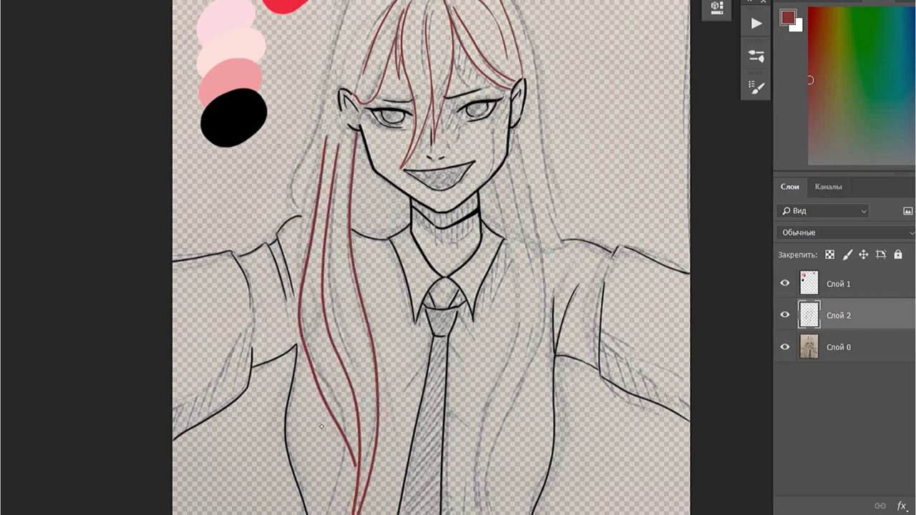
pyautogui.moveTo(320, 203); pyautogui.dragTo(351, 514)
pyautogui.hotkey('ctrl', 'z')
# Redraw the long left hair strand so it reaches up to the crown
pyautogui.moveTo(429, 214); pyautogui.dragTo(408, 275)
pyautogui.hotkey('ctrl', 'z')
pyautogui.moveTo(308, 200)
pyautogui.mouseDown()
pyautogui.moveTo(344, 65)
pyautogui.moveTo(364, 43)
pyautogui.mouseUp()
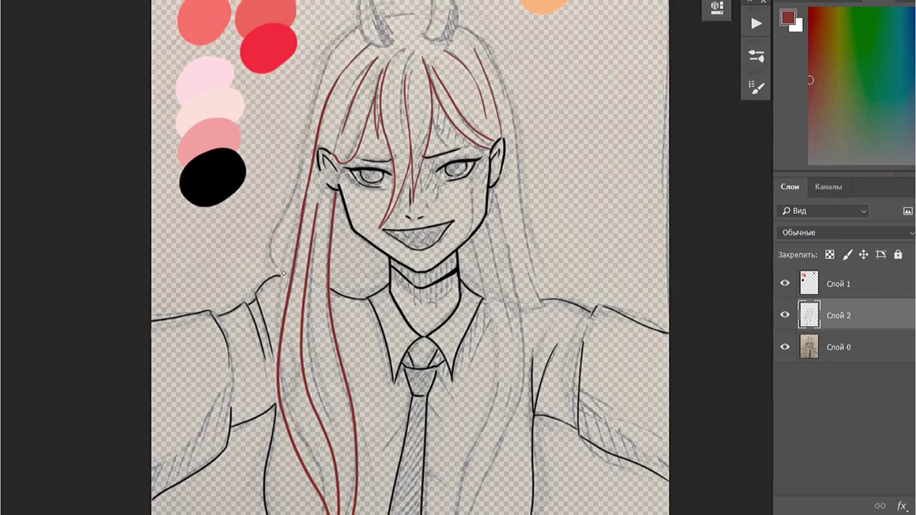
pyautogui.moveTo(284, 273); pyautogui.dragTo(356, 26)
pyautogui.hotkey('ctrl', 'z')
pyautogui.hotkey('ctrl', 'z')
pyautogui.moveTo(285, 275)
pyautogui.mouseDown()
pyautogui.moveTo(332, 51)
pyautogui.moveTo(353, 29)
pyautogui.mouseUp()
pyautogui.hotkey('ctrl', 'z')
pyautogui.hotkey('ctrl', 'z')
# Outline the crown and draw the inner right hair strands beside the tie
pyautogui.hotkey('ctrl', 'z')
pyautogui.moveTo(285, 275); pyautogui.dragTo(357, 28)
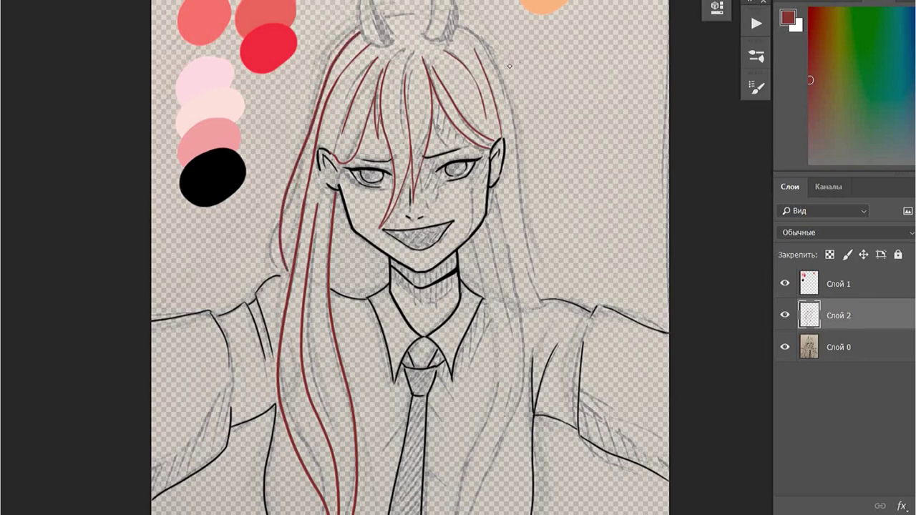
pyautogui.hotkey('ctrl', 'z')
pyautogui.moveTo(432, 26)
pyautogui.mouseDown()
pyautogui.moveTo(465, 26)
pyautogui.moveTo(502, 110)
pyautogui.moveTo(545, 295)
pyautogui.moveTo(492, 205)
pyautogui.mouseUp()
pyautogui.hotkey('ctrl', 'z')
pyautogui.hotkey('ctrl', 'z')
pyautogui.moveTo(464, 151); pyautogui.dragTo(436, 494)
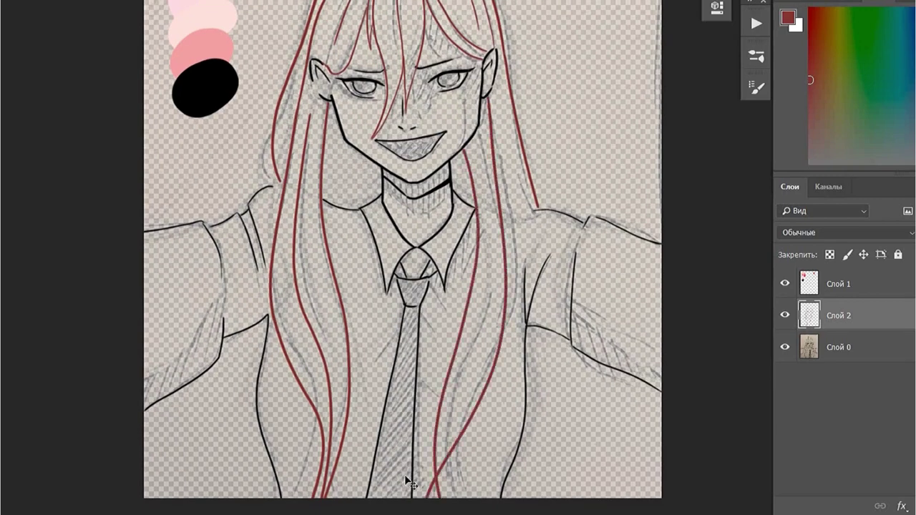
pyautogui.moveTo(501, 96); pyautogui.dragTo(458, 499)
pyautogui.moveTo(494, 132); pyautogui.dragTo(441, 499)
pyautogui.hotkey('ctrl', 'z')
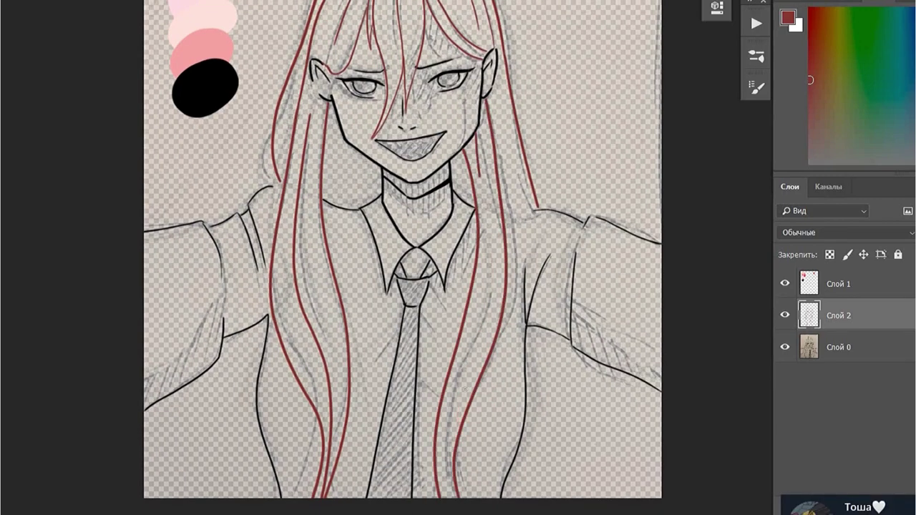
pyautogui.moveTo(451, 141); pyautogui.dragTo(472, 301)
pyautogui.scroll(3, 472, 301)
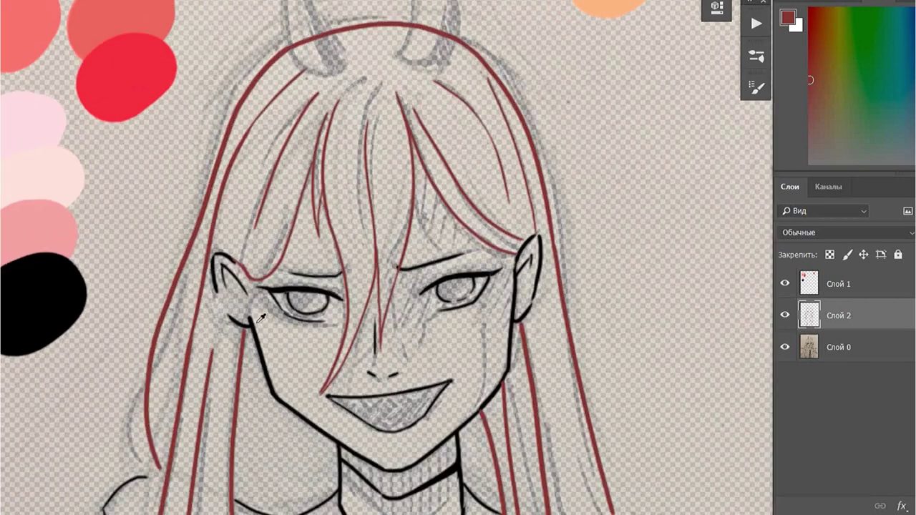
pyautogui.press('d')
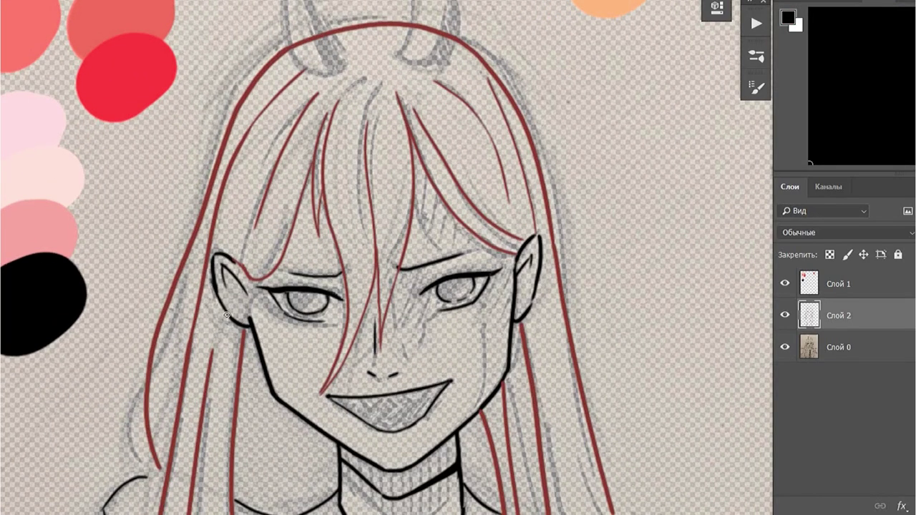
# Draw black zigzag sharp teeth into the grin
pyautogui.moveTo(428, 310); pyautogui.dragTo(379, 189)
pyautogui.scroll(3, 307, 327)
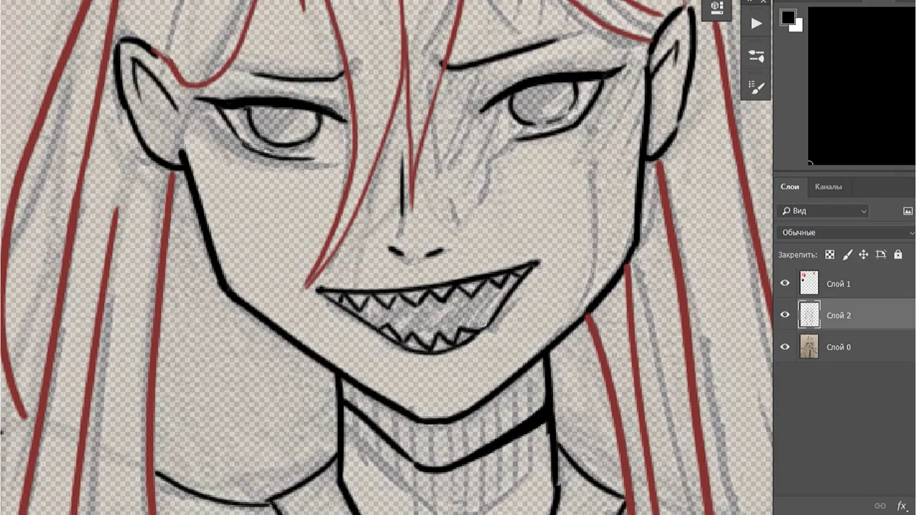
pyautogui.scroll(-3, 431, 346)
pyautogui.scroll(-2, 430, 336)
pyautogui.scroll(3, 423, 313)
# Ink the left horn's outline and inner line in black
pyautogui.moveTo(422, 313); pyautogui.dragTo(429, 486)
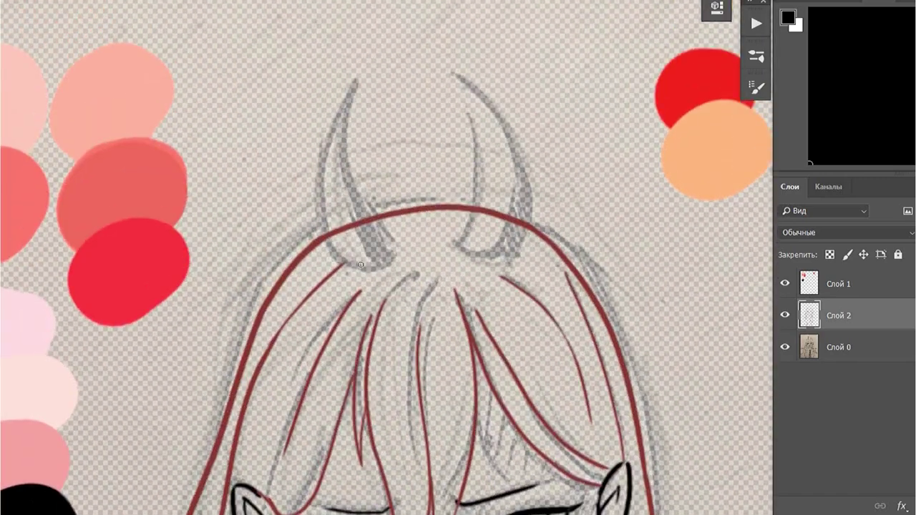
pyautogui.moveTo(390, 266)
pyautogui.mouseDown()
pyautogui.moveTo(348, 106)
pyautogui.moveTo(386, 265)
pyautogui.mouseUp()
pyautogui.hotkey('ctrl', 'z')
pyautogui.moveTo(354, 80)
pyautogui.mouseDown()
pyautogui.moveTo(392, 246)
pyautogui.moveTo(379, 274)
pyautogui.moveTo(400, 251)
pyautogui.mouseUp()
pyautogui.hotkey('ctrl', 'z')
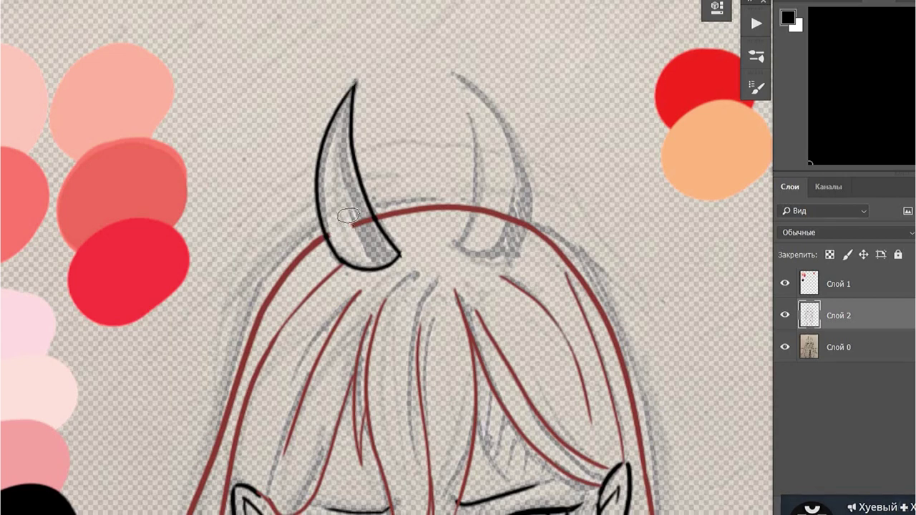
# Ink the right horn's inner and outer lines in black, redrawing strokes until they fit
pyautogui.moveTo(455, 74)
pyautogui.mouseDown()
pyautogui.moveTo(516, 254)
pyautogui.moveTo(514, 166)
pyautogui.mouseUp()
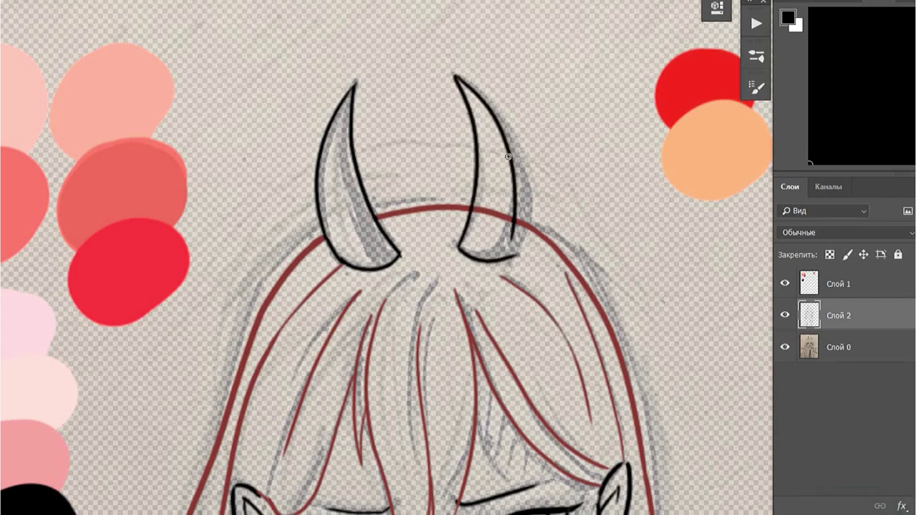
pyautogui.hotkey('ctrl', 'z')
pyautogui.moveTo(455, 74); pyautogui.dragTo(512, 166)
pyautogui.hotkey('ctrl', 'z')
pyautogui.moveTo(455, 75); pyautogui.dragTo(517, 272)
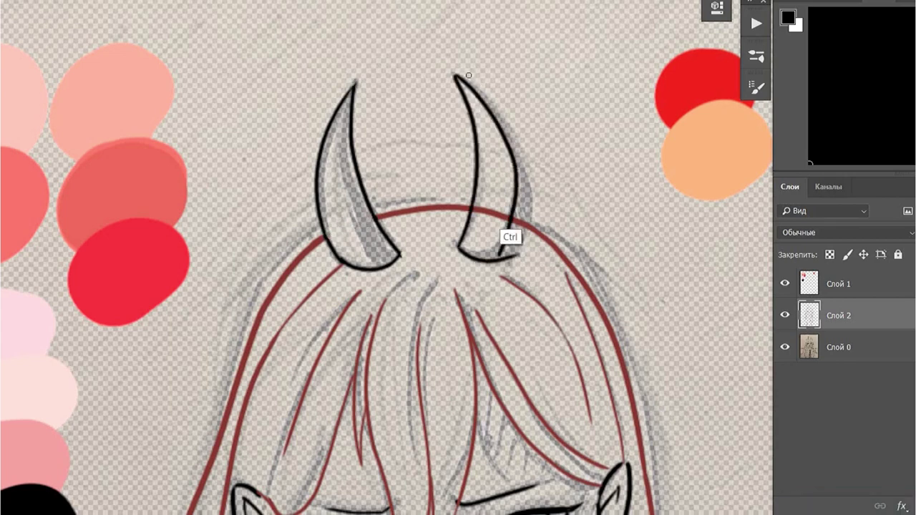
pyautogui.hotkey('ctrl', 'z')
pyautogui.moveTo(455, 74); pyautogui.dragTo(513, 219)
pyautogui.hotkey('ctrl', 'z')
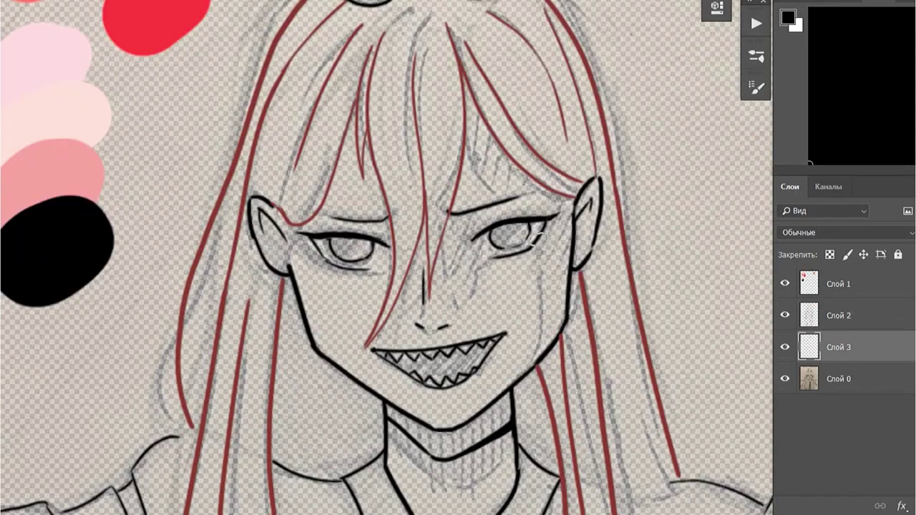
# Move Слой 4 above Слой 3 and paint darker pink over the forehead and left bangs
pyautogui.hotkey('alt', ']')
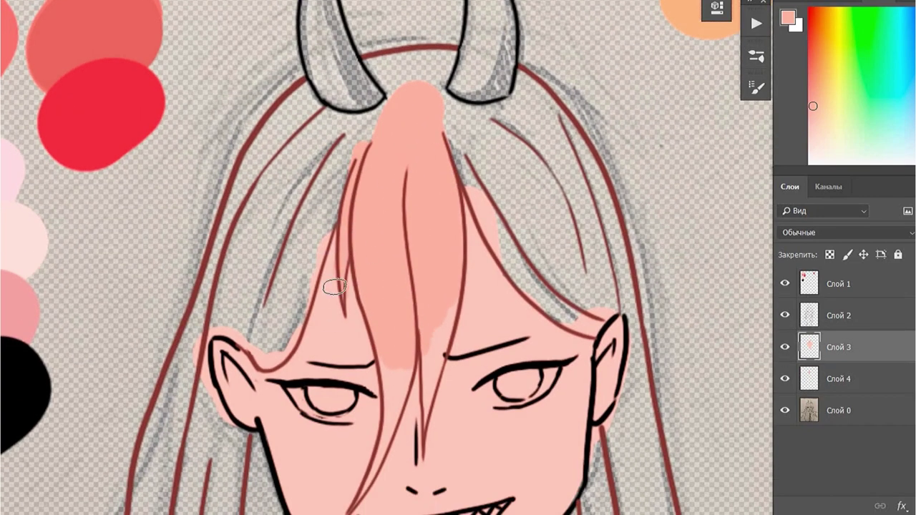
pyautogui.moveTo(422, 351); pyautogui.dragTo(435, 215)
pyautogui.moveTo(838, 378); pyautogui.dragTo(837, 336)
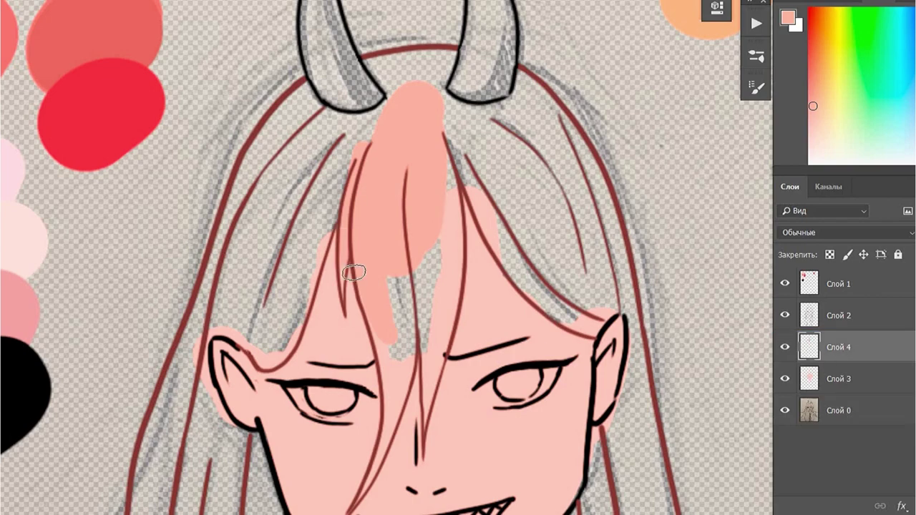
pyautogui.moveTo(399, 237)
pyautogui.mouseDown()
pyautogui.moveTo(429, 127)
pyautogui.moveTo(322, 165)
pyautogui.moveTo(254, 327)
pyautogui.moveTo(275, 331)
pyautogui.moveTo(300, 136)
pyautogui.mouseUp()
pyautogui.moveTo(243, 129); pyautogui.dragTo(229, 286)
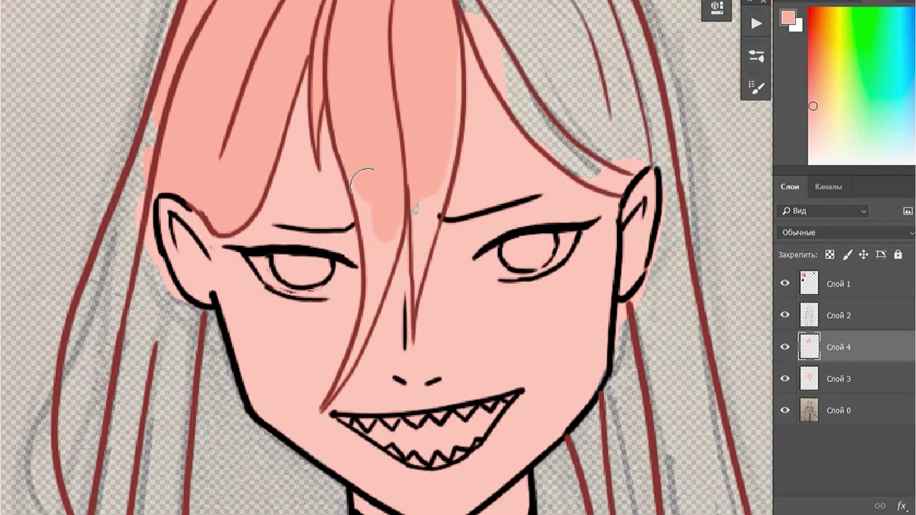
pyautogui.moveTo(372, 265); pyautogui.dragTo(383, 209)
pyautogui.hotkey('ctrl', 'z')
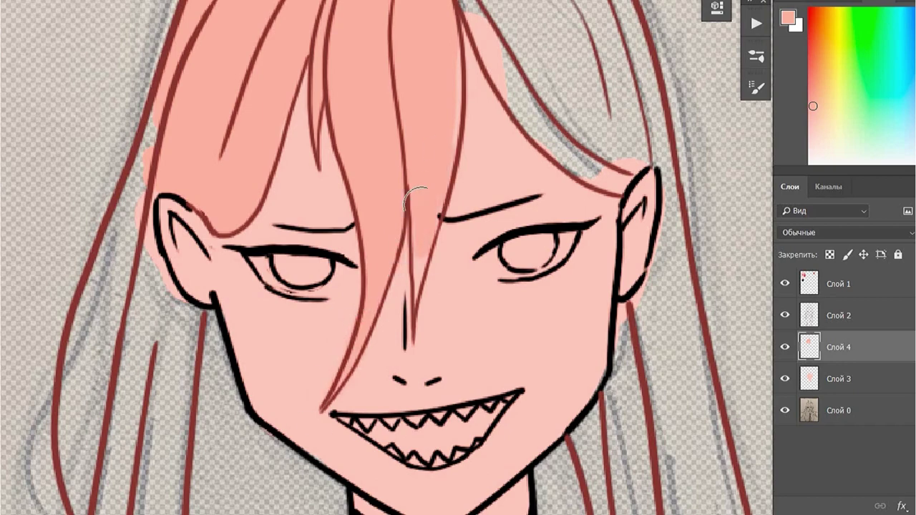
# Fill the right hair area with pink down to the shoulder
pyautogui.scroll(3, 404, 187)
pyautogui.moveTo(353, 100)
pyautogui.mouseDown()
pyautogui.moveTo(465, 308)
pyautogui.moveTo(429, 129)
pyautogui.moveTo(501, 139)
pyautogui.moveTo(535, 267)
pyautogui.moveTo(572, 187)
pyautogui.mouseUp()
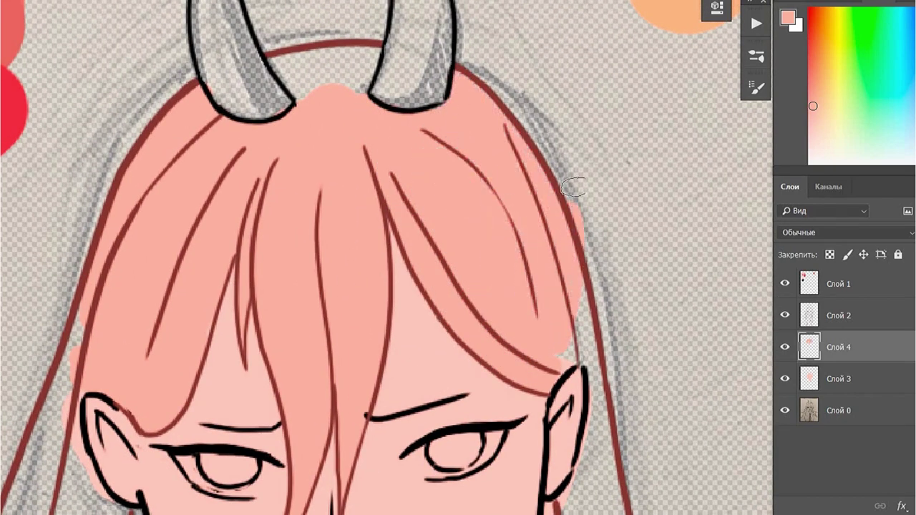
pyautogui.scroll(-5, 570, 272)
pyautogui.scroll(-5, 571, 272)
pyautogui.moveTo(491, 36); pyautogui.dragTo(450, 344)
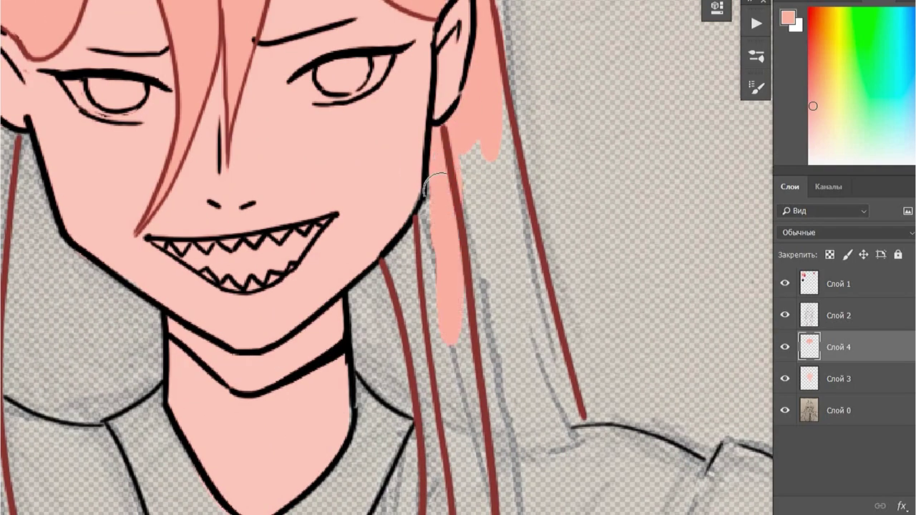
pyautogui.moveTo(444, 172)
pyautogui.mouseDown()
pyautogui.moveTo(365, 362)
pyautogui.moveTo(480, 215)
pyautogui.moveTo(566, 408)
pyautogui.mouseUp()
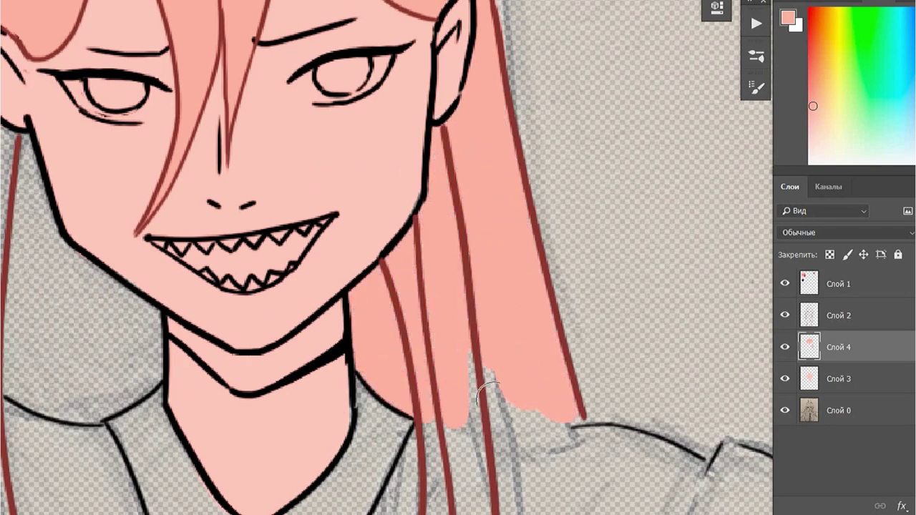
pyautogui.moveTo(501, 401); pyautogui.dragTo(564, 407)
# Draw a black shoulder line on Слой 2, then return to pink on Слой 4
pyautogui.hotkey('alt', ']')
pyautogui.press('d')
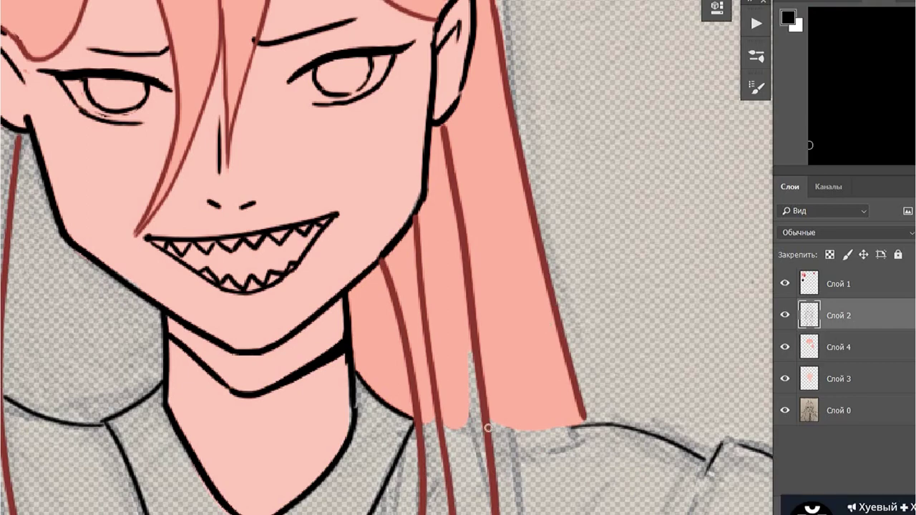
pyautogui.moveTo(487, 429); pyautogui.dragTo(567, 423)
pyautogui.hotkey('alt', '[')
pyautogui.keyDown('alt'); pyautogui.click(521, 382); pyautogui.keyUp('alt')
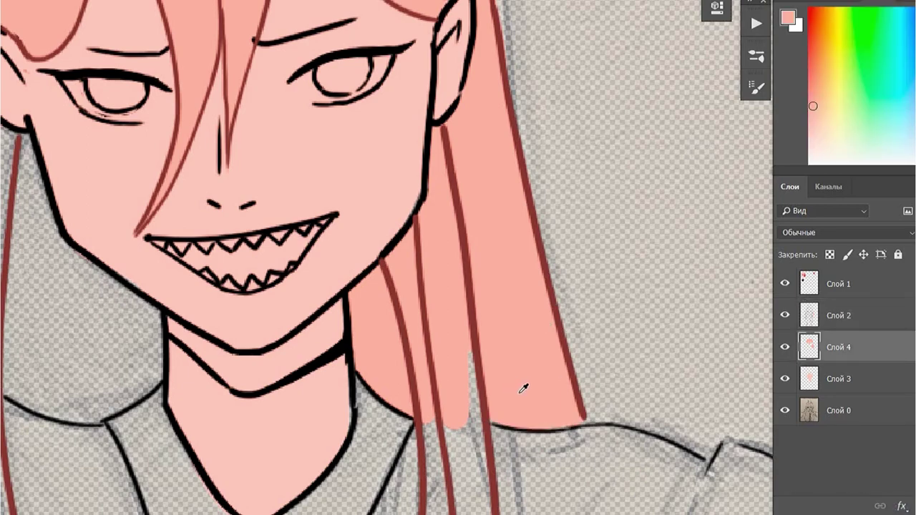
# Extend the pink fill down the hair strands over the shirt
pyautogui.moveTo(465, 462); pyautogui.dragTo(489, 395)
pyautogui.scroll(-5, 489, 395)
pyautogui.moveTo(388, 61); pyautogui.dragTo(403, 260)
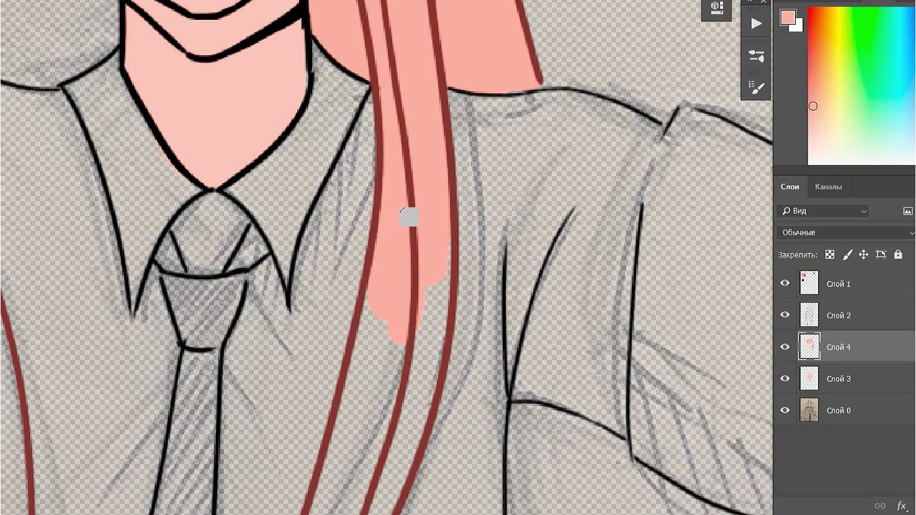
pyautogui.moveTo(409, 215); pyautogui.dragTo(401, 429)
pyautogui.scroll(-3, 401, 429)
pyautogui.moveTo(396, 116); pyautogui.dragTo(362, 295)
pyautogui.moveTo(418, 208); pyautogui.dragTo(358, 395)
pyautogui.scroll(-5, 358, 395)
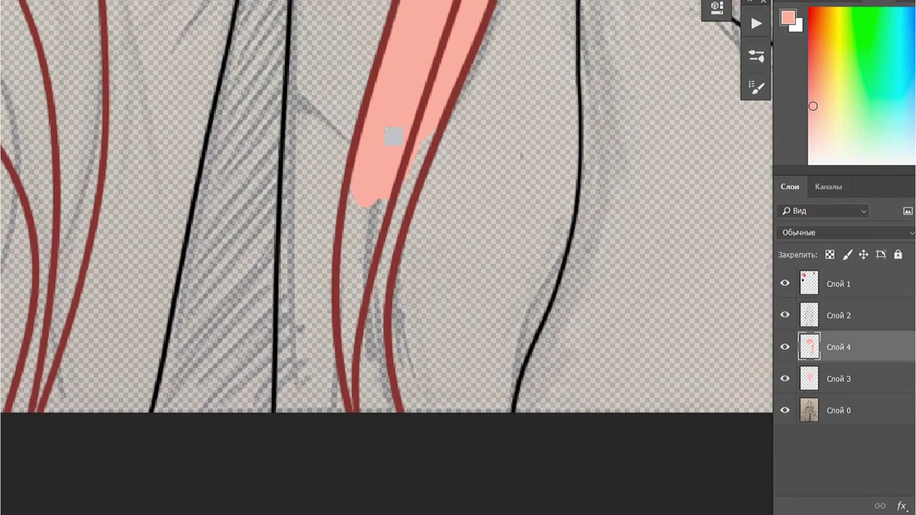
pyautogui.moveTo(387, 261); pyautogui.dragTo(354, 415)
# Fill the left hair strand with pink down to the canvas bottom
pyautogui.scroll(10, 331, 258)
pyautogui.moveTo(260, 102)
pyautogui.mouseDown()
pyautogui.moveTo(318, 188)
pyautogui.moveTo(427, 296)
pyautogui.moveTo(286, 314)
pyautogui.moveTo(394, 367)
pyautogui.mouseUp()
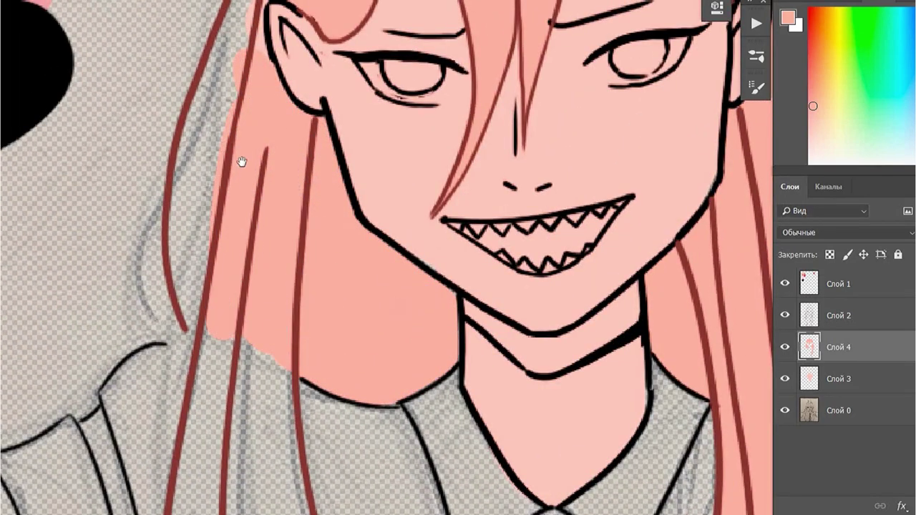
pyautogui.moveTo(242, 162); pyautogui.dragTo(247, 234)
pyautogui.scroll(-4, 286, 260)
pyautogui.scroll(-2, 307, 351)
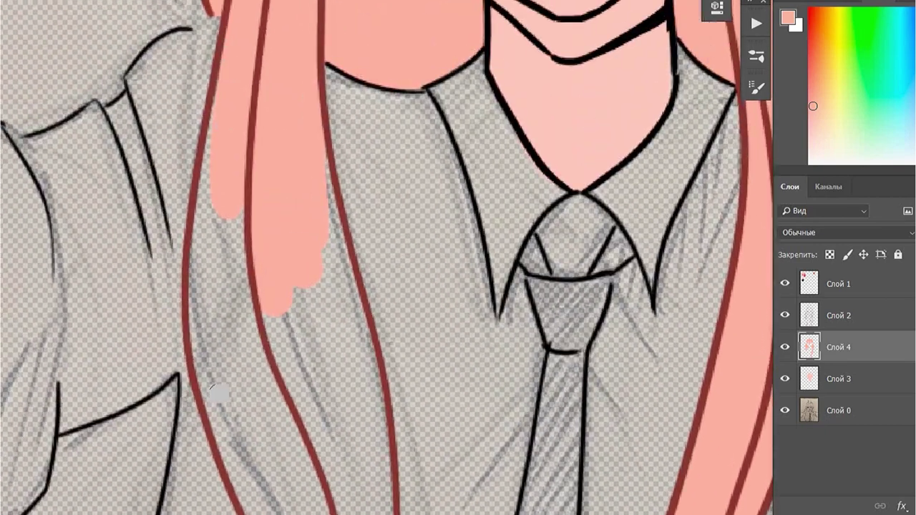
pyautogui.moveTo(218, 392)
pyautogui.mouseDown()
pyautogui.moveTo(272, 251)
pyautogui.moveTo(337, 417)
pyautogui.moveTo(289, 78)
pyautogui.moveTo(288, 403)
pyautogui.mouseUp()
pyautogui.scroll(-2, 288, 403)
pyautogui.scroll(5, 285, 304)
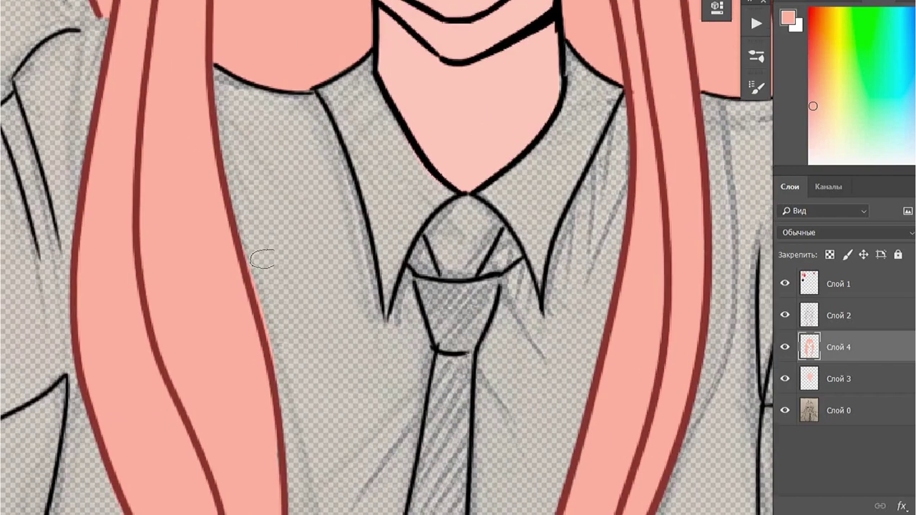
pyautogui.scroll(4, 317, 260)
pyautogui.scroll(1, 318, 260)
pyautogui.scroll(3, 355, 234)
# Sample the red swatch and paint both horns solid red
pyautogui.moveTo(356, 234); pyautogui.dragTo(370, 337)
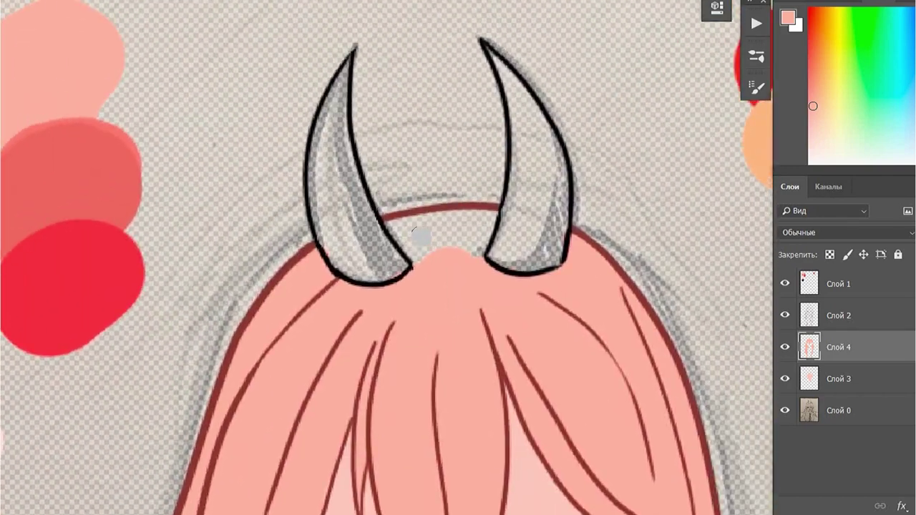
pyautogui.click(780, 72)
pyautogui.moveTo(354, 244)
pyautogui.mouseDown()
pyautogui.moveTo(322, 205)
pyautogui.moveTo(344, 81)
pyautogui.moveTo(350, 204)
pyautogui.moveTo(366, 223)
pyautogui.moveTo(344, 76)
pyautogui.mouseUp()
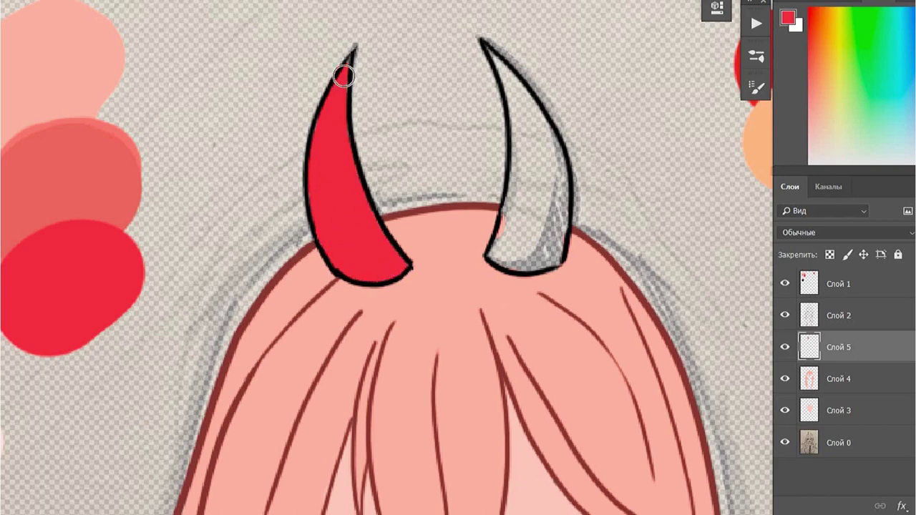
pyautogui.moveTo(492, 52)
pyautogui.mouseDown()
pyautogui.moveTo(533, 171)
pyautogui.moveTo(536, 147)
pyautogui.moveTo(543, 260)
pyautogui.moveTo(561, 237)
pyautogui.mouseUp()
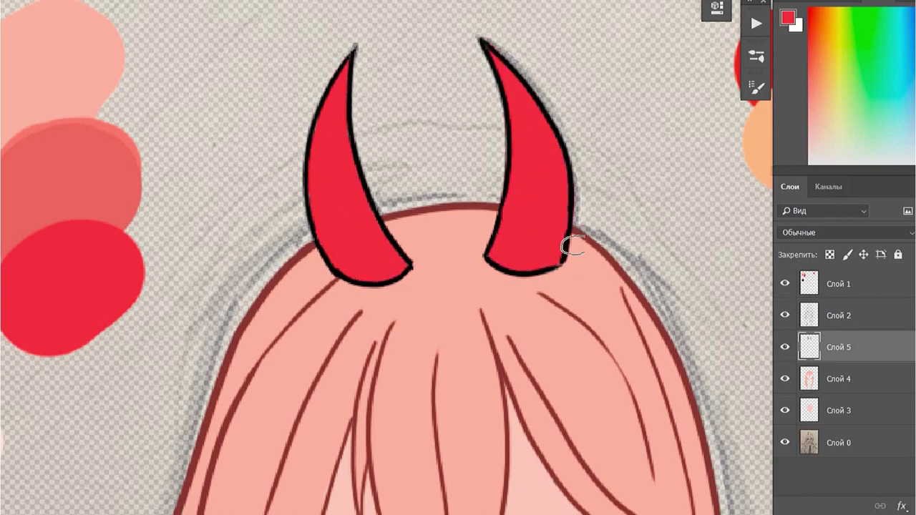
pyautogui.scroll(-3, 572, 247)
pyautogui.scroll(3, 491, 164)
# Paint the shirt body, tie area and sleeve light pink
pyautogui.hotkey('alt', ']')
pyautogui.press('d')
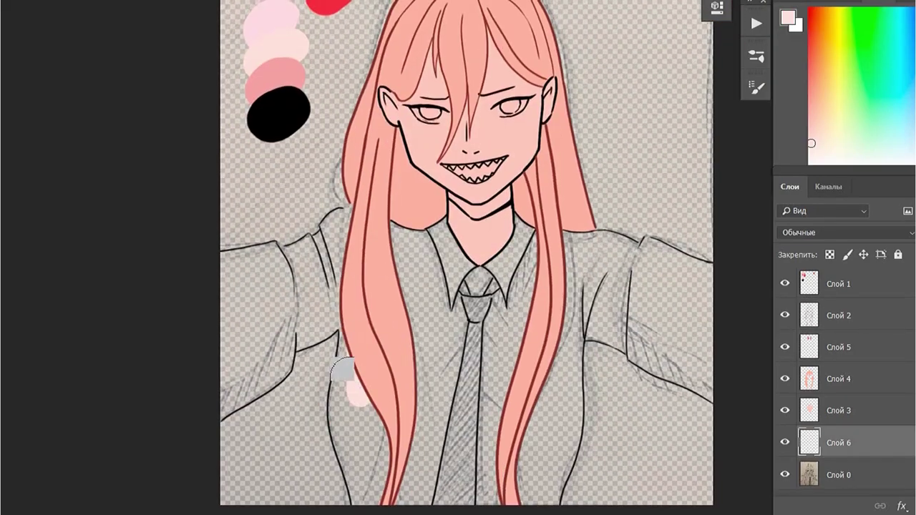
pyautogui.moveTo(351, 336); pyautogui.dragTo(369, 501)
pyautogui.moveTo(430, 494)
pyautogui.mouseDown()
pyautogui.moveTo(401, 236)
pyautogui.moveTo(444, 294)
pyautogui.mouseUp()
pyautogui.moveTo(452, 459)
pyautogui.mouseDown()
pyautogui.moveTo(536, 446)
pyautogui.moveTo(537, 479)
pyautogui.moveTo(626, 325)
pyautogui.moveTo(635, 342)
pyautogui.moveTo(632, 334)
pyautogui.moveTo(720, 389)
pyautogui.moveTo(665, 343)
pyautogui.moveTo(643, 247)
pyautogui.moveTo(565, 250)
pyautogui.moveTo(608, 258)
pyautogui.moveTo(494, 287)
pyautogui.moveTo(332, 236)
pyautogui.moveTo(306, 255)
pyautogui.moveTo(302, 242)
pyautogui.moveTo(301, 321)
pyautogui.moveTo(261, 252)
pyautogui.moveTo(194, 399)
pyautogui.moveTo(250, 374)
pyautogui.moveTo(238, 410)
pyautogui.mouseUp()
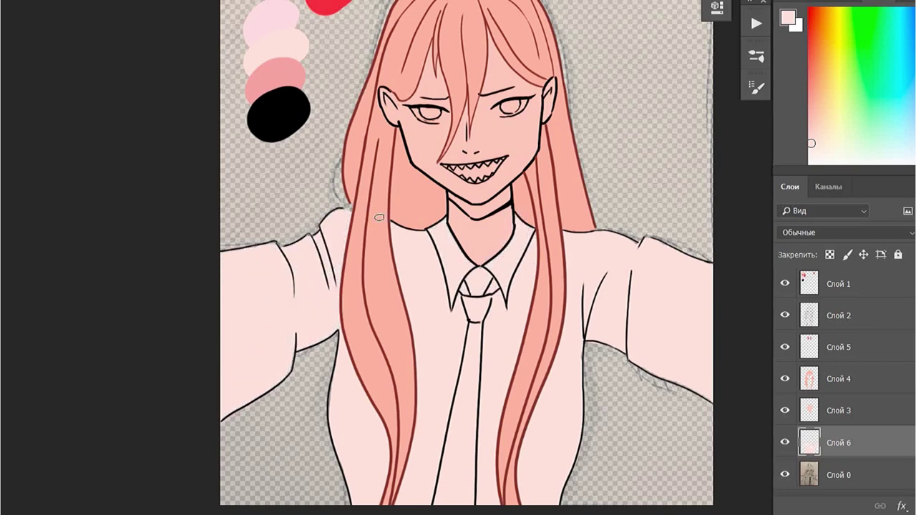
# On a new layer, paint the tie knot solid black
pyautogui.hotkey('ctrl', 'shift', 'n')
pyautogui.press('Return')
pyautogui.press('d')
pyautogui.moveTo(471, 295); pyautogui.dragTo(473, 315)
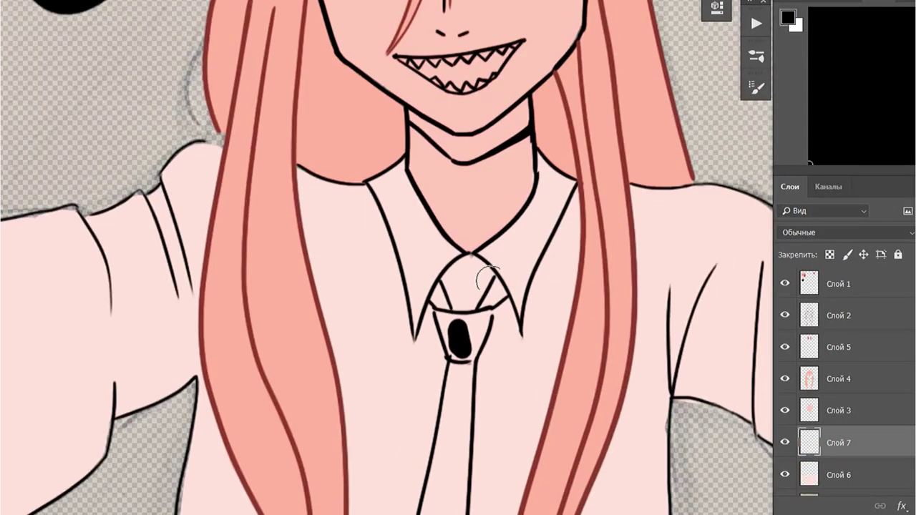
pyautogui.hotkey('ctrl', '+')
pyautogui.moveTo(498, 287)
pyautogui.mouseDown()
pyautogui.moveTo(507, 285)
pyautogui.moveTo(465, 360)
pyautogui.moveTo(410, 322)
pyautogui.moveTo(408, 298)
pyautogui.mouseUp()
# Fill the rest of the tie down its length in solid black
pyautogui.keyDown('alt'); pyautogui.scroll(2, 502, 299); pyautogui.keyUp('alt')
pyautogui.keyDown('alt'); pyautogui.scroll(-1, 532, 279); pyautogui.keyUp('alt')
pyautogui.scroll(-3, 461, 391)
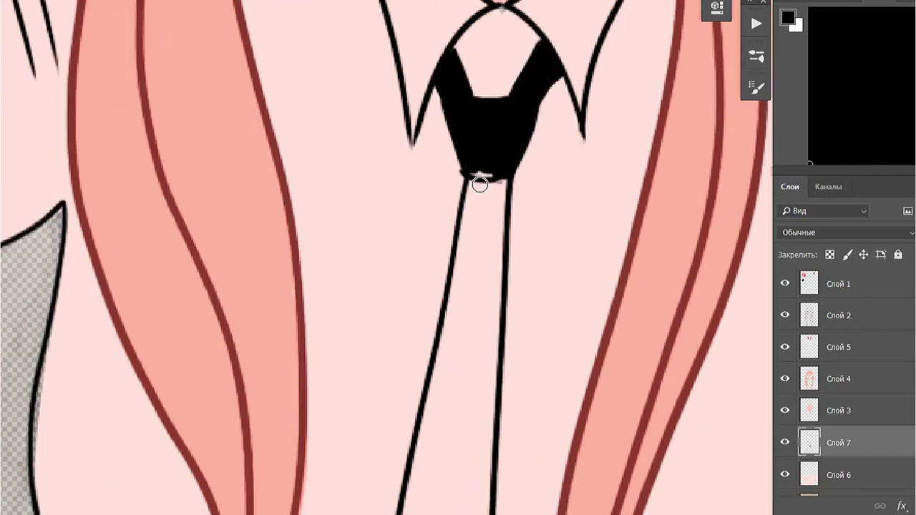
pyautogui.moveTo(479, 180)
pyautogui.mouseDown()
pyautogui.moveTo(465, 188)
pyautogui.moveTo(485, 254)
pyautogui.mouseUp()
pyautogui.scroll(-3, 445, 85)
pyautogui.moveTo(444, 85)
pyautogui.mouseDown()
pyautogui.moveTo(482, 150)
pyautogui.moveTo(405, 255)
pyautogui.moveTo(399, 399)
pyautogui.moveTo(432, 433)
pyautogui.moveTo(465, 501)
pyautogui.moveTo(472, 472)
pyautogui.mouseUp()
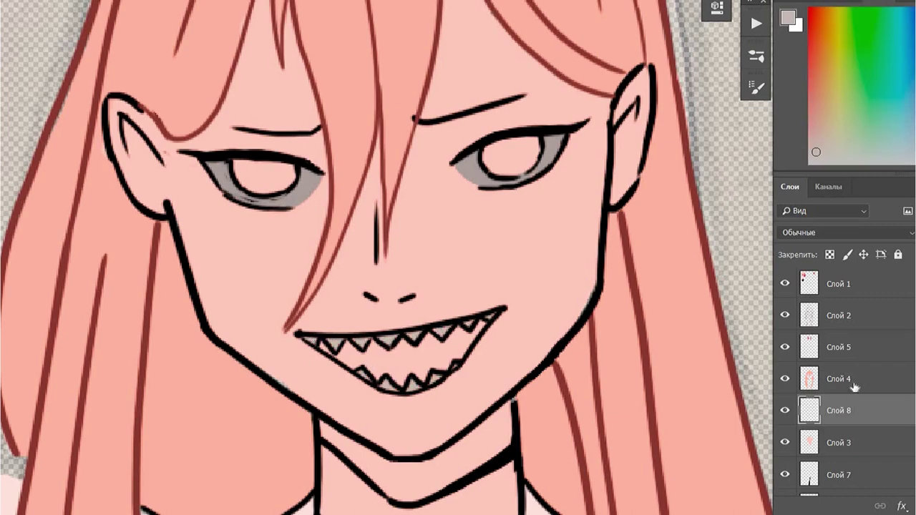
# Add new layer Слой 9 below Слой 8 and sample the coral colour
pyautogui.click(859, 347)
pyautogui.hotkey('ctrl', 'shift', 'alt', 'n')
pyautogui.hotkey('ctrl', '-')
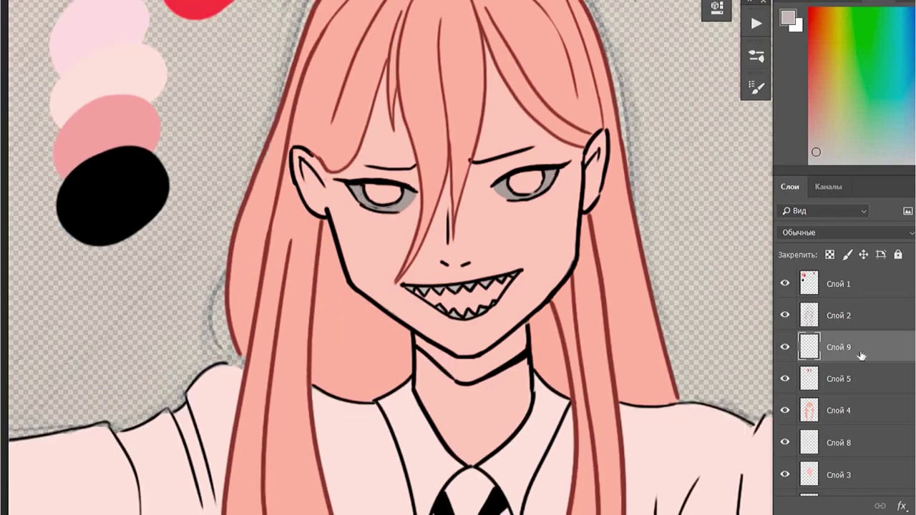
pyautogui.moveTo(861, 356); pyautogui.dragTo(858, 439)
pyautogui.scroll(5, 429, 470)
pyautogui.keyDown('alt'); pyautogui.click(133, 62); pyautogui.keyUp('alt')
pyautogui.scroll(1, 422, 380)
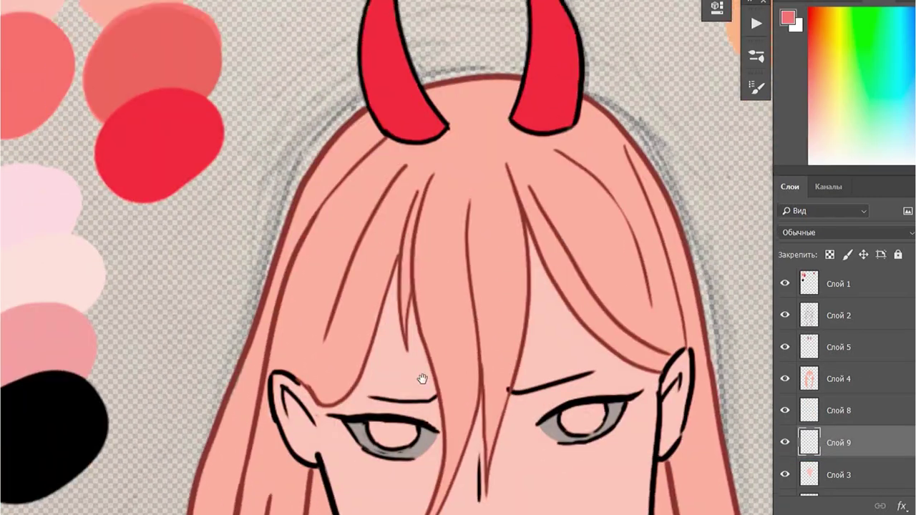
pyautogui.scroll(-3, 422, 379)
pyautogui.keyDown('alt'); pyautogui.scroll(1, 401, 286); pyautogui.keyUp('alt')
# Shade the left inner ear and central forehead hair strands coral
pyautogui.moveTo(205, 247)
pyautogui.mouseDown()
pyautogui.moveTo(240, 279)
pyautogui.moveTo(356, 166)
pyautogui.moveTo(308, 247)
pyautogui.mouseUp()
pyautogui.moveTo(392, 161); pyautogui.dragTo(414, 311)
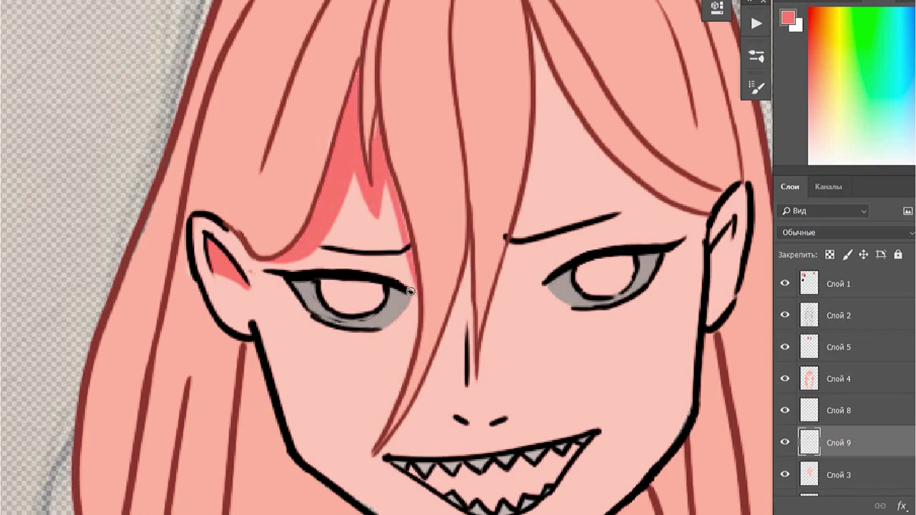
pyautogui.moveTo(471, 263); pyautogui.dragTo(486, 206)
pyautogui.keyDown('alt'); pyautogui.scroll(1, 486, 206); pyautogui.keyUp('alt')
pyautogui.moveTo(390, 347); pyautogui.dragTo(469, 161)
pyautogui.keyDown('alt'); pyautogui.scroll(-1, 428, 283); pyautogui.keyUp('alt')
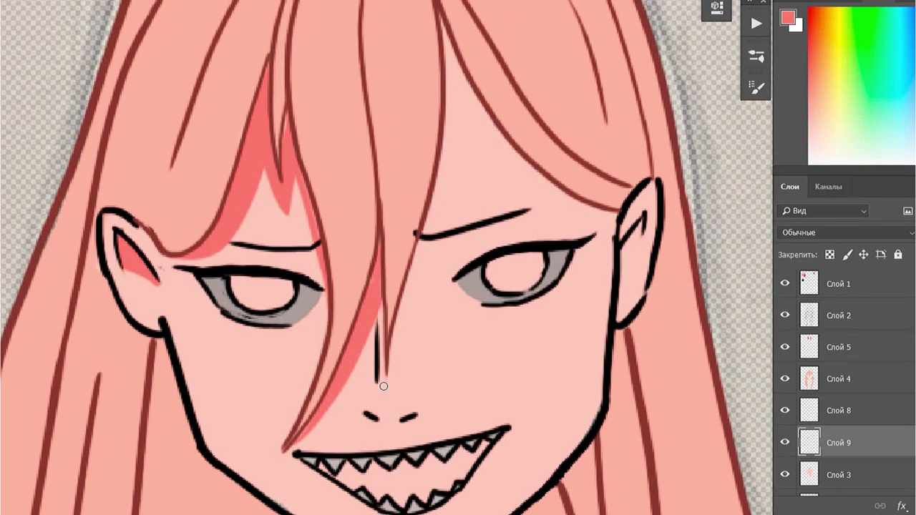
pyautogui.moveTo(382, 382); pyautogui.dragTo(444, 139)
pyautogui.moveTo(461, 54)
pyautogui.mouseDown()
pyautogui.moveTo(435, 266)
pyautogui.moveTo(385, 383)
pyautogui.mouseUp()
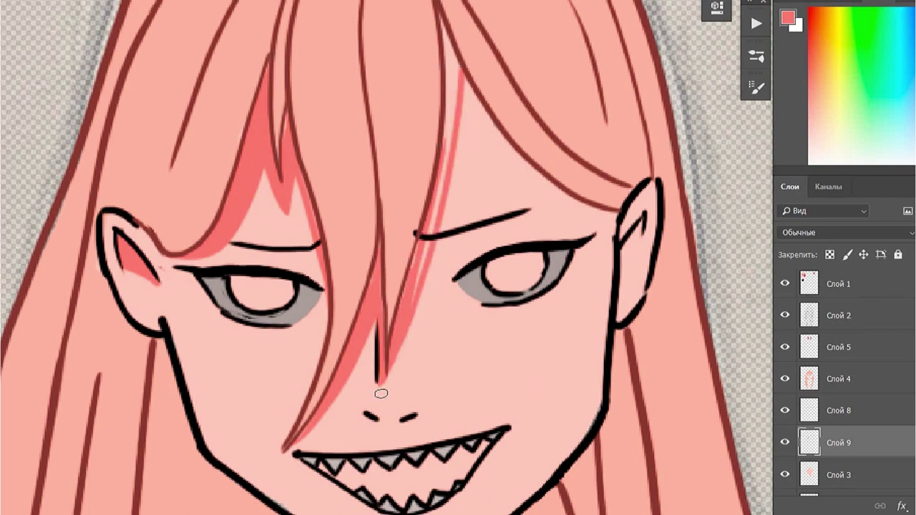
# Add coral shading along the forehead hairline and inside the right ear
pyautogui.moveTo(461, 61); pyautogui.dragTo(422, 294)
pyautogui.moveTo(520, 186); pyautogui.dragTo(477, 229)
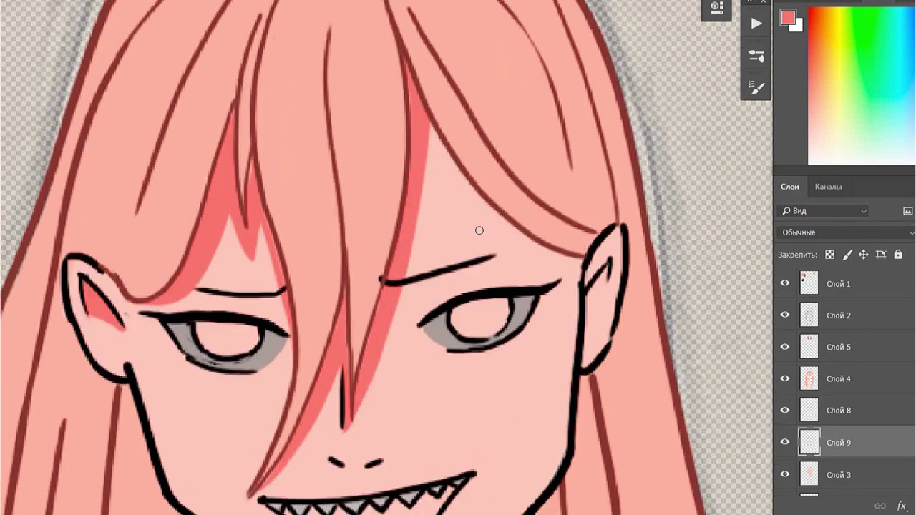
pyautogui.moveTo(537, 247)
pyautogui.mouseDown()
pyautogui.moveTo(435, 146)
pyautogui.moveTo(551, 250)
pyautogui.mouseUp()
pyautogui.hotkey('ctrl', 'z')
pyautogui.moveTo(465, 216); pyautogui.dragTo(526, 239)
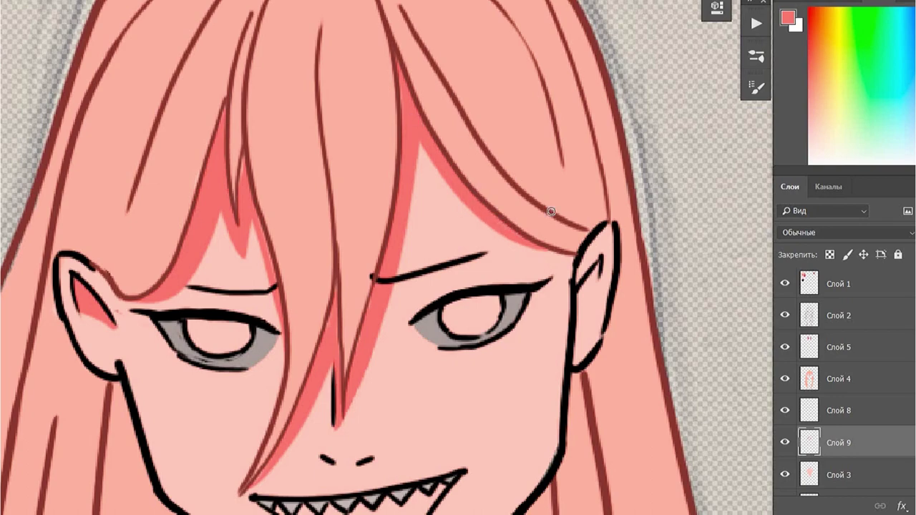
pyautogui.moveTo(585, 282); pyautogui.dragTo(579, 329)
# Paint coral between the eyes, above the right eyelid, and down the right cheek and jaw
pyautogui.moveTo(555, 290); pyautogui.dragTo(576, 235)
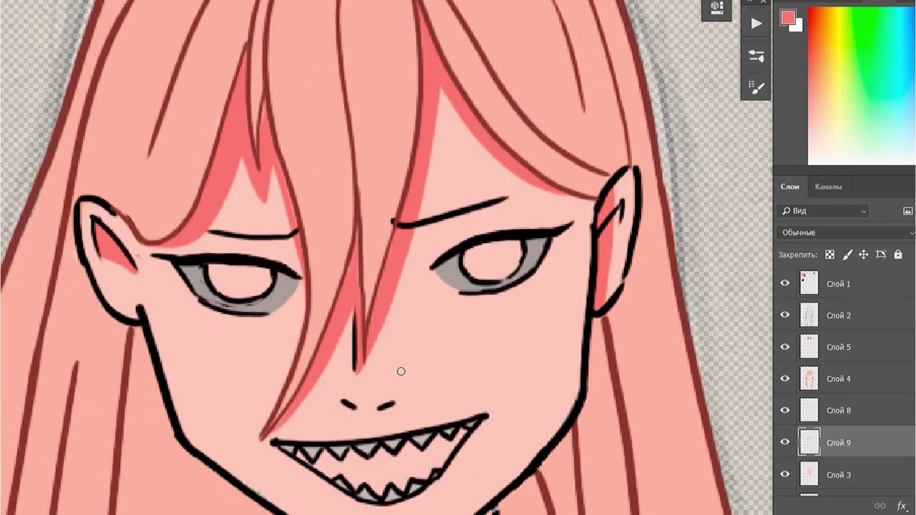
pyautogui.moveTo(452, 253)
pyautogui.mouseDown()
pyautogui.moveTo(413, 278)
pyautogui.moveTo(461, 218)
pyautogui.moveTo(401, 286)
pyautogui.mouseUp()
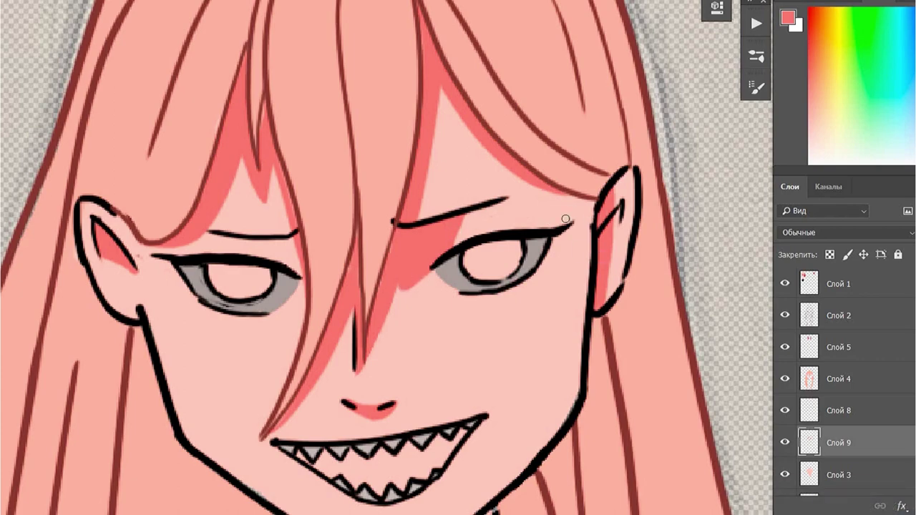
pyautogui.moveTo(452, 234); pyautogui.dragTo(545, 214)
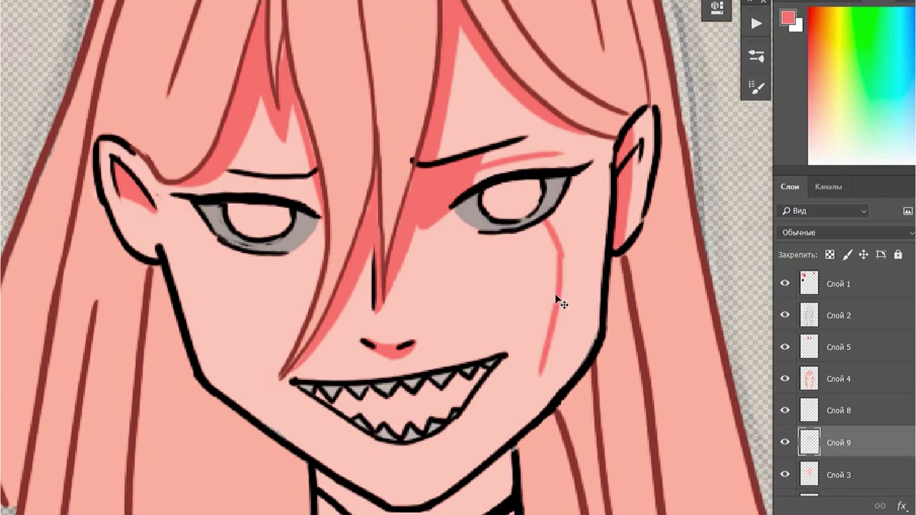
pyautogui.moveTo(554, 294); pyautogui.dragTo(542, 382)
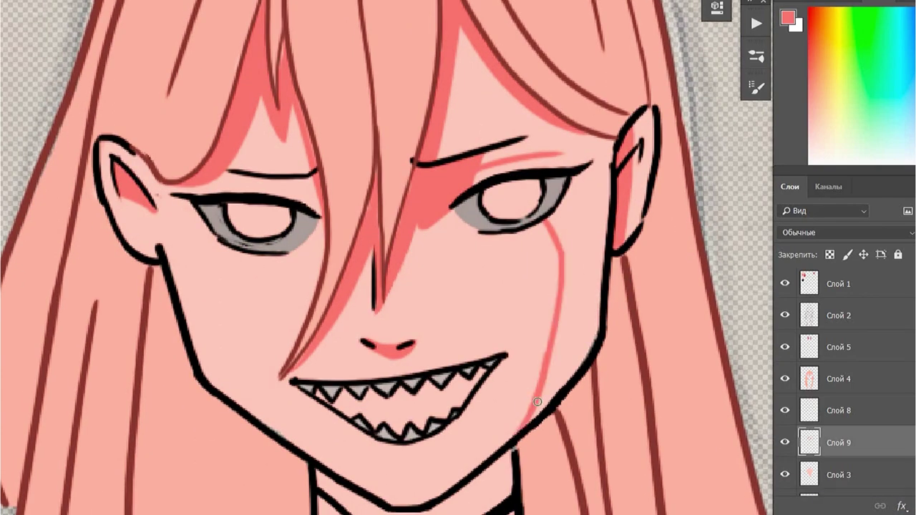
pyautogui.scroll(1, 520, 110)
pyautogui.moveTo(584, 162)
pyautogui.mouseDown()
pyautogui.moveTo(536, 255)
pyautogui.moveTo(572, 286)
pyautogui.moveTo(542, 321)
pyautogui.moveTo(530, 422)
pyautogui.mouseUp()
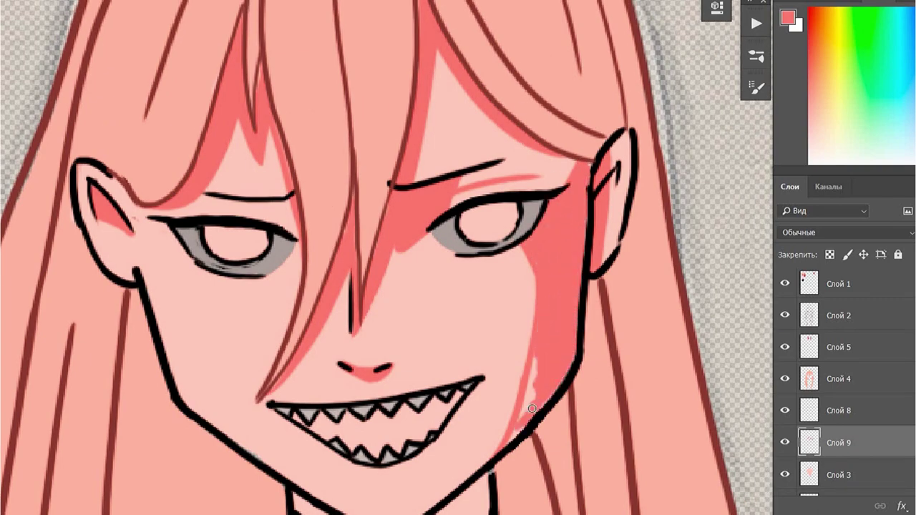
pyautogui.moveTo(533, 358); pyautogui.dragTo(512, 440)
# Shade coral under the mouth, along the left jawline, and down both neck lines
pyautogui.scroll(-3, 546, 288)
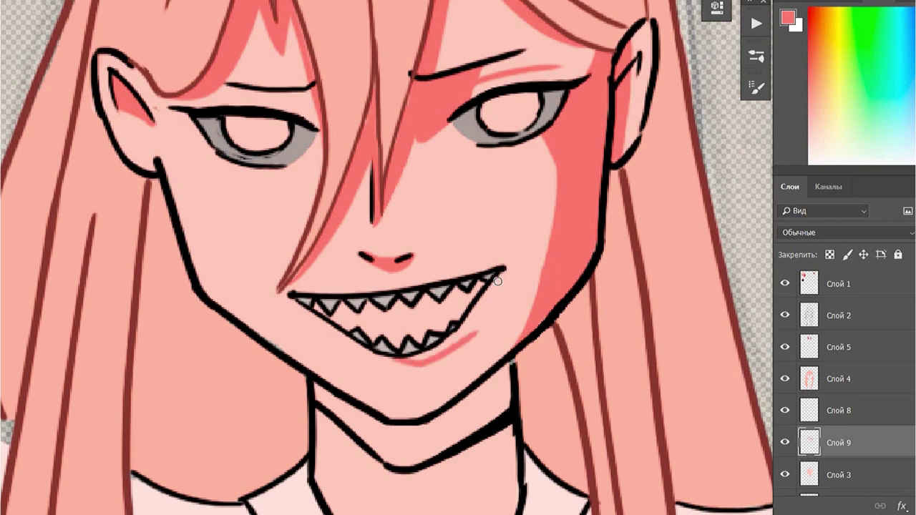
pyautogui.moveTo(358, 345)
pyautogui.mouseDown()
pyautogui.moveTo(376, 363)
pyautogui.moveTo(501, 276)
pyautogui.mouseUp()
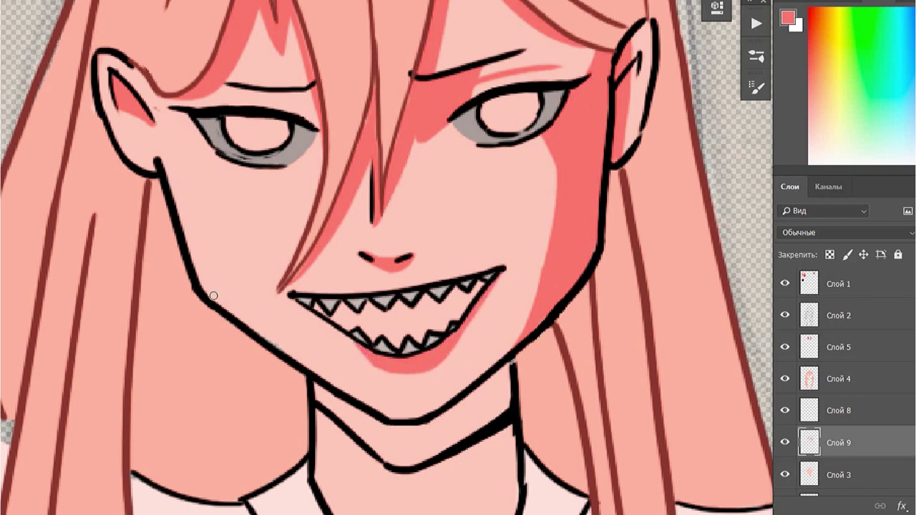
pyautogui.moveTo(213, 295); pyautogui.dragTo(328, 390)
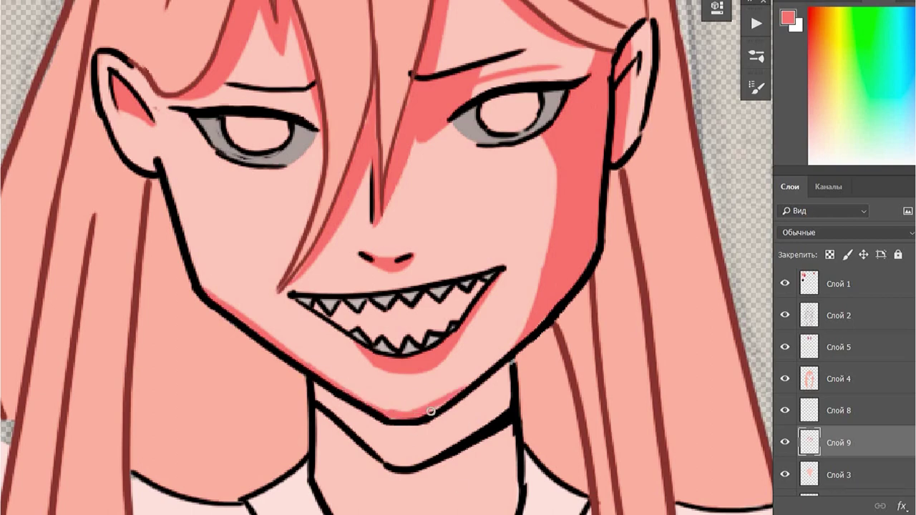
pyautogui.moveTo(466, 383); pyautogui.dragTo(480, 330)
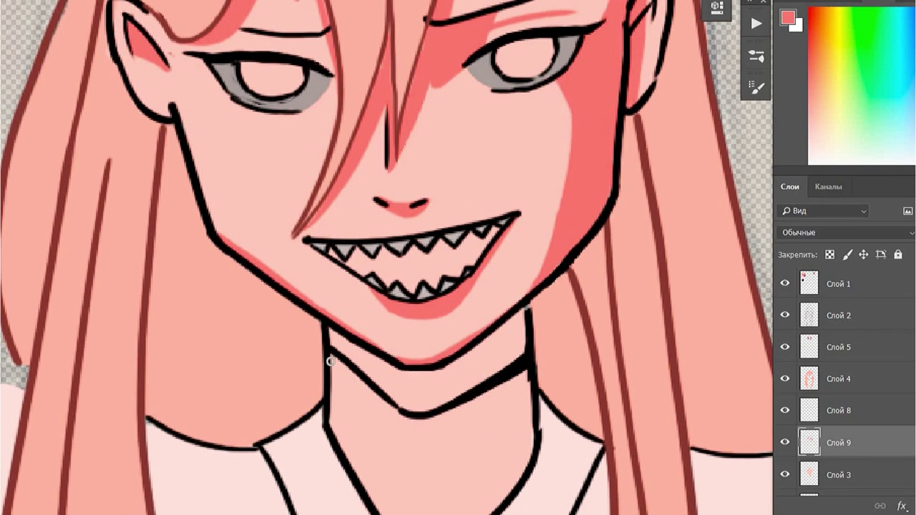
pyautogui.moveTo(327, 362)
pyautogui.mouseDown()
pyautogui.moveTo(404, 438)
pyautogui.moveTo(531, 415)
pyautogui.moveTo(393, 413)
pyautogui.mouseUp()
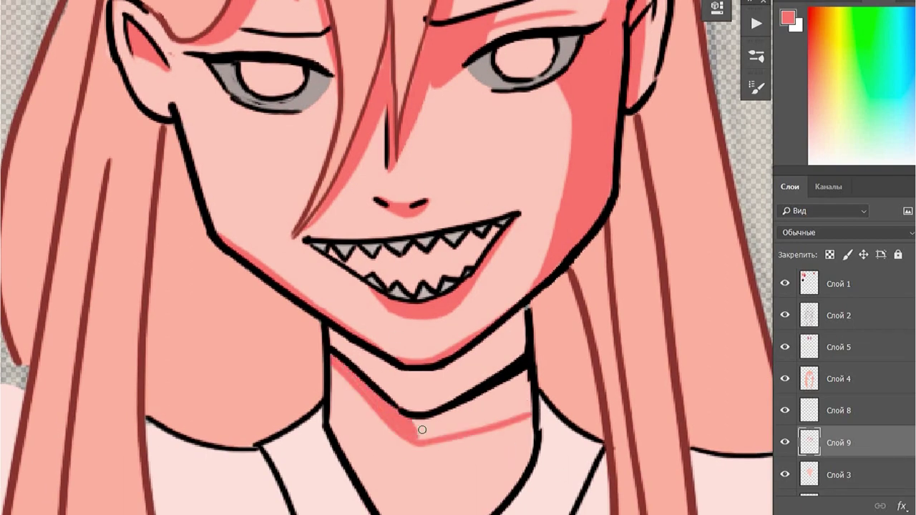
pyautogui.moveTo(454, 428)
pyautogui.mouseDown()
pyautogui.moveTo(499, 380)
pyautogui.moveTo(449, 421)
pyautogui.mouseUp()
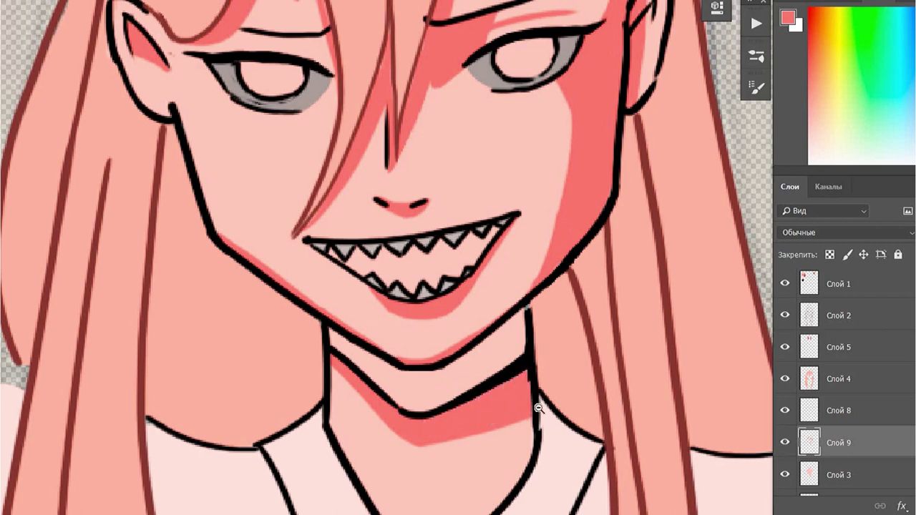
pyautogui.moveTo(519, 430); pyautogui.dragTo(519, 340)
pyautogui.moveTo(516, 337)
pyautogui.mouseDown()
pyautogui.moveTo(429, 472)
pyautogui.moveTo(494, 419)
pyautogui.mouseUp()
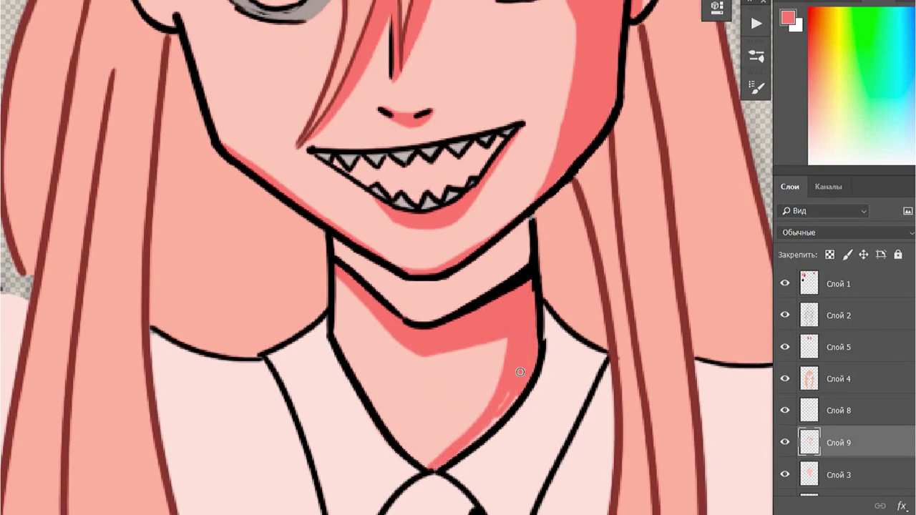
pyautogui.moveTo(335, 332); pyautogui.dragTo(428, 467)
# Paint a thick black choker band across the neck under the chin
pyautogui.press('d')
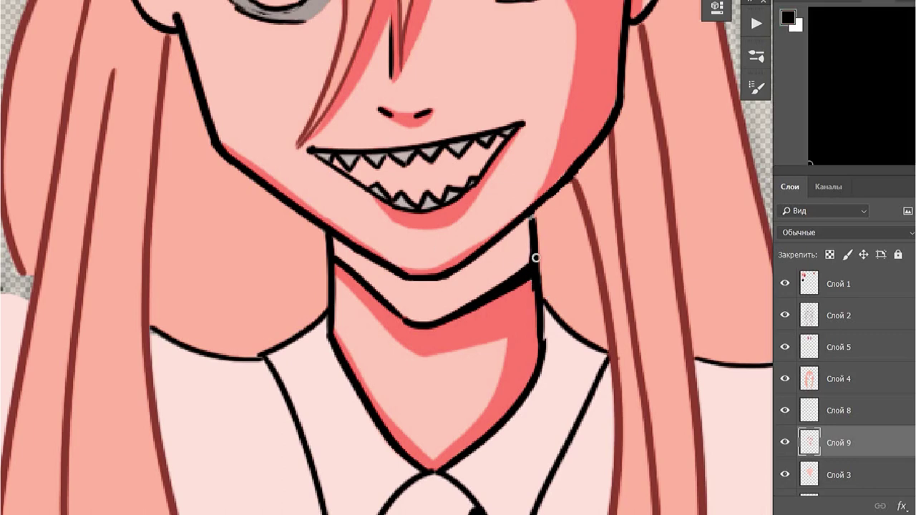
pyautogui.moveTo(535, 260)
pyautogui.mouseDown()
pyautogui.moveTo(505, 247)
pyautogui.moveTo(531, 225)
pyautogui.mouseUp()
pyautogui.moveTo(465, 279)
pyautogui.mouseDown()
pyautogui.moveTo(334, 239)
pyautogui.moveTo(434, 306)
pyautogui.mouseUp()
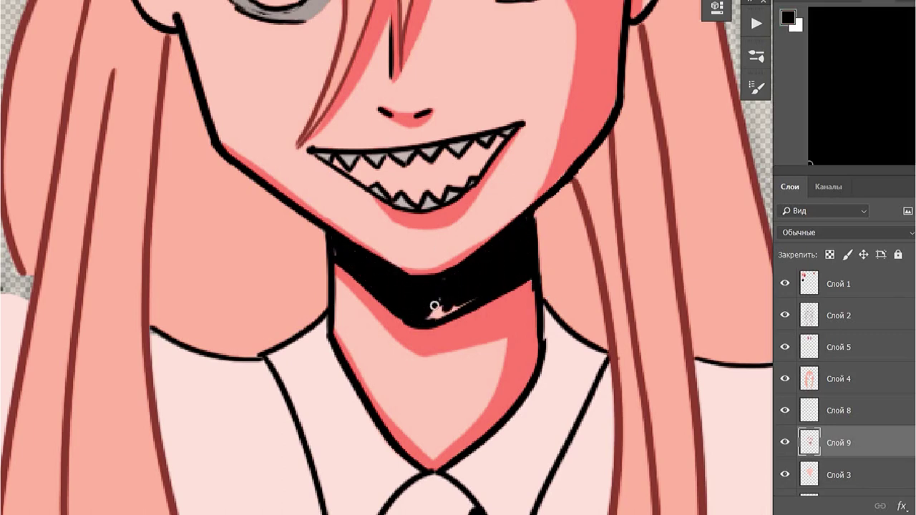
pyautogui.hotkey('ctrl', '-')
pyautogui.hotkey('ctrl', '-')
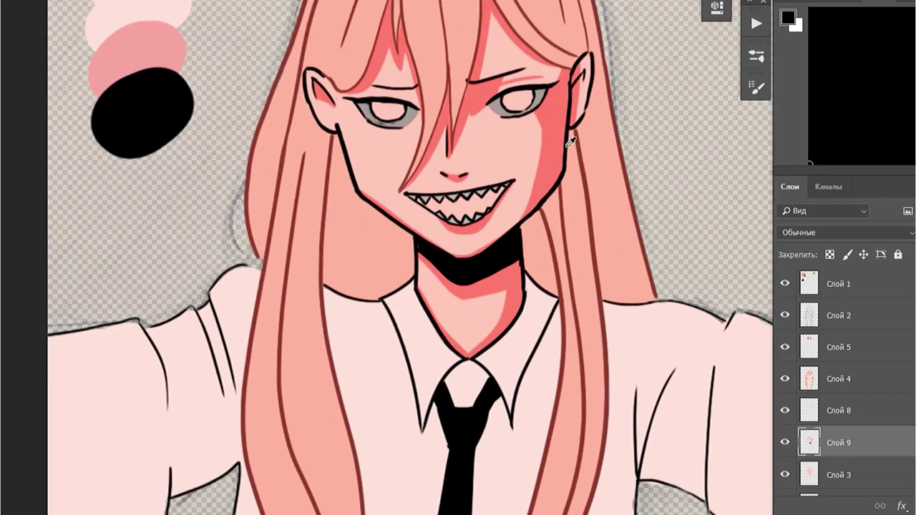
pyautogui.hotkey('ctrl', '+')
pyautogui.hotkey('ctrl', '+')
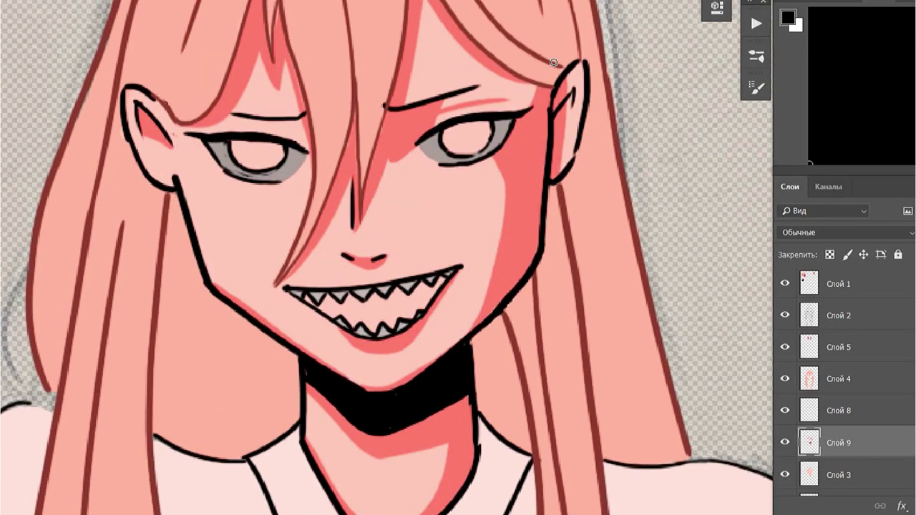
pyautogui.hotkey('ctrl', '+')
# Make Слой 2 active, sample the hair outline's dark red, then pick a light pink swatch
pyautogui.keyDown('ctrl'); pyautogui.click(253, 249); pyautogui.keyUp('ctrl')
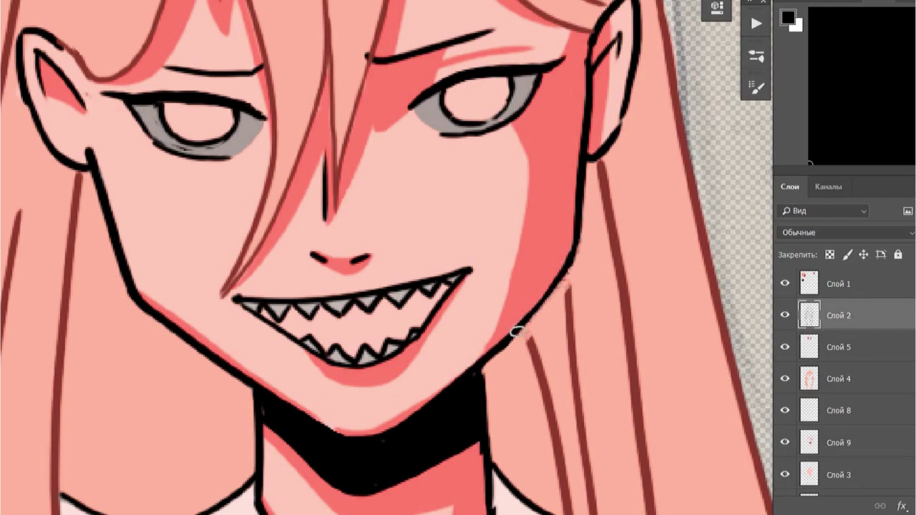
pyautogui.keyDown('alt'); pyautogui.click(576, 319); pyautogui.keyUp('alt')
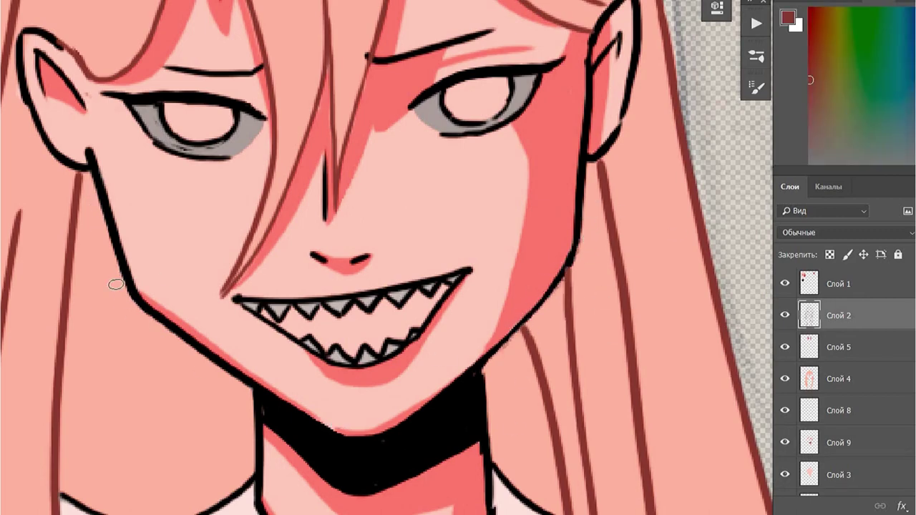
pyautogui.hotkey('ctrl', '-')
pyautogui.hotkey('ctrl', '-')
pyautogui.hotkey('ctrl', '+')
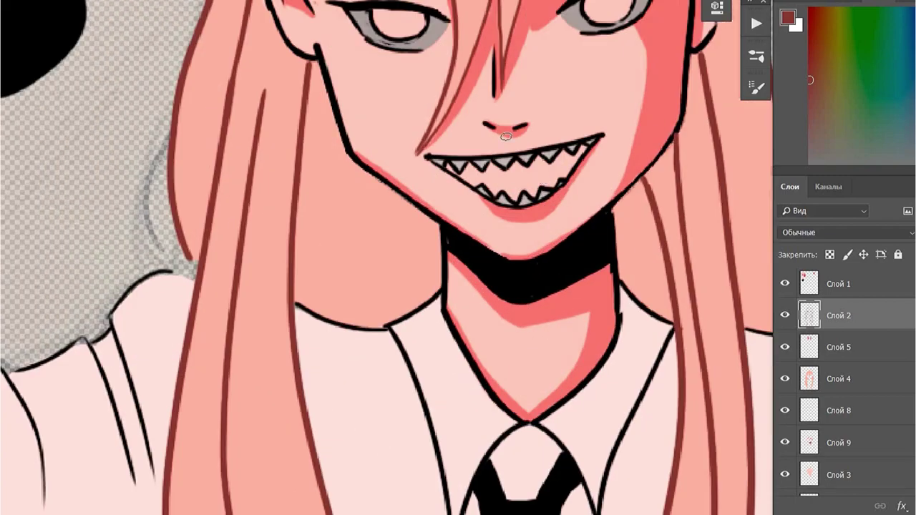
pyautogui.hotkey('ctrl', '+')
pyautogui.keyDown('alt'); pyautogui.click(554, 88); pyautogui.keyUp('alt')
pyautogui.hotkey('ctrl', '-')
pyautogui.hotkey('ctrl', '+')
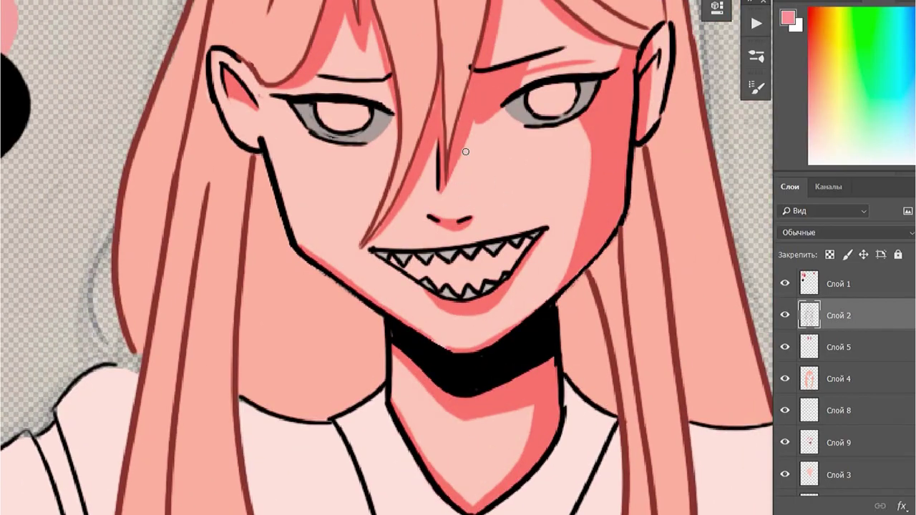
pyautogui.scroll(5, 465, 152)
pyautogui.hotkey('ctrl', '-')
# Add a new empty layer, Слой 10, above Слой 4
pyautogui.rightClick(856, 390)
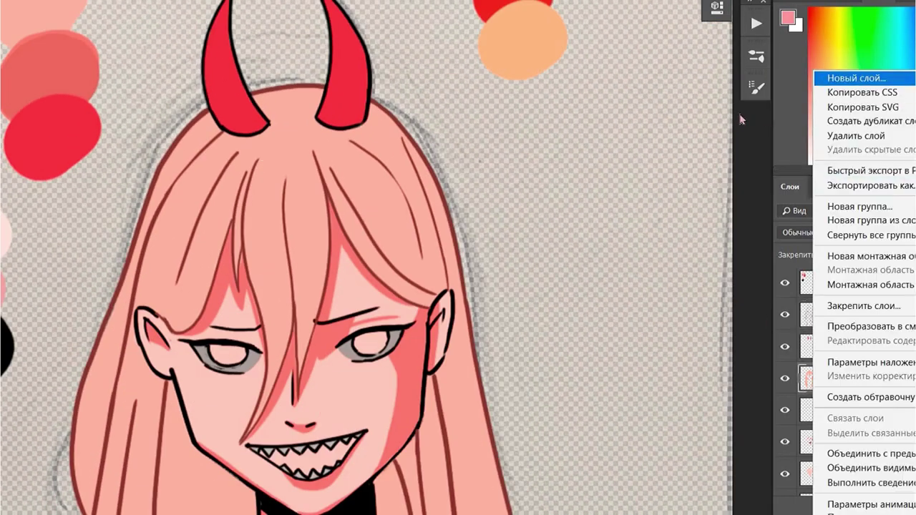
pyautogui.click(848, 75)
pyautogui.keyDown('alt'); pyautogui.click(70, 85); pyautogui.keyUp('alt')
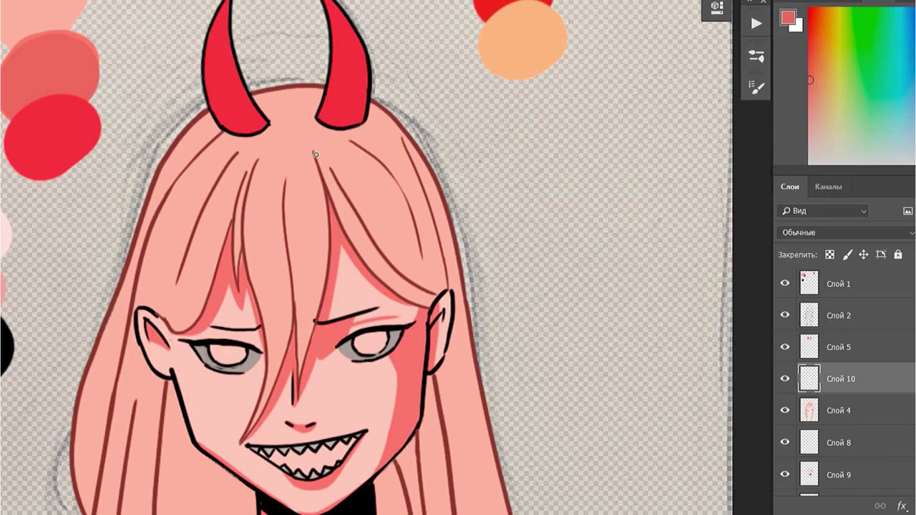
pyautogui.scroll(2, 342, 162)
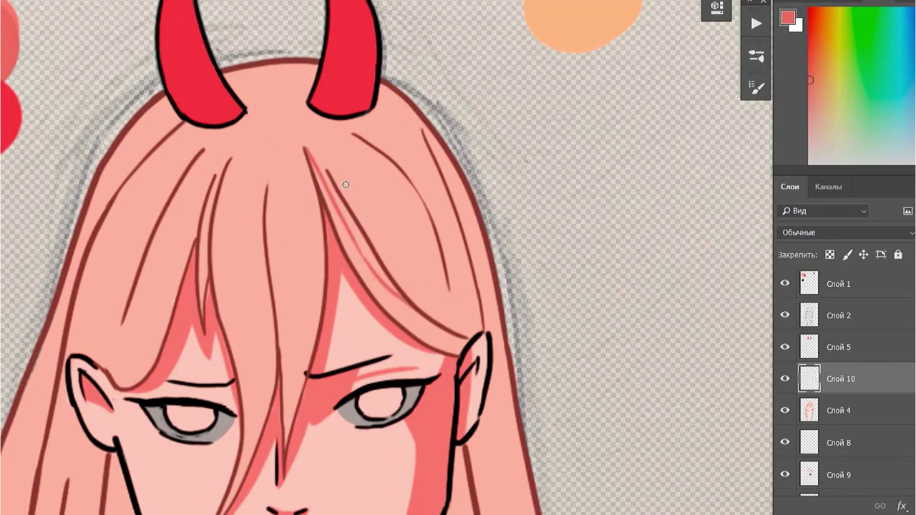
pyautogui.scroll(2, 345, 185)
# Paint darker pink V-shaped shadow wedges on the hair beneath the horns
pyautogui.moveTo(286, 136)
pyautogui.mouseDown()
pyautogui.moveTo(449, 410)
pyautogui.moveTo(530, 452)
pyautogui.mouseUp()
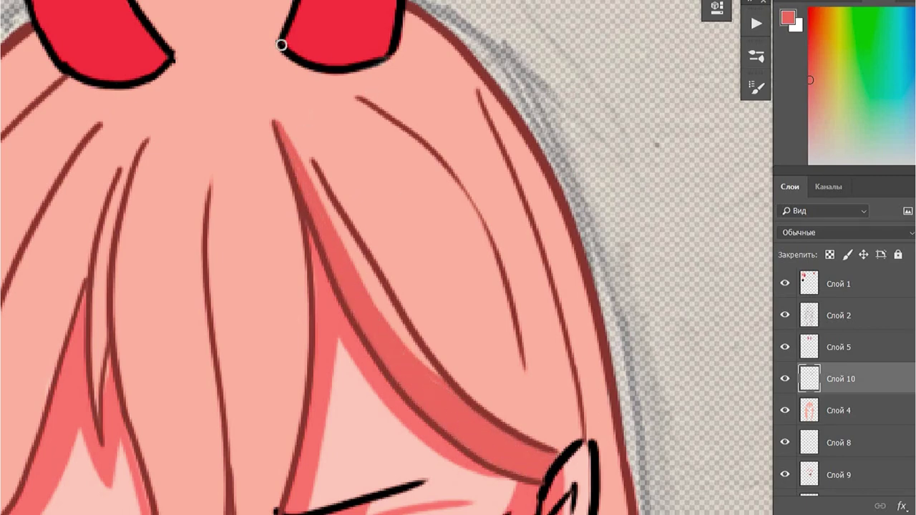
pyautogui.moveTo(284, 60); pyautogui.dragTo(362, 99)
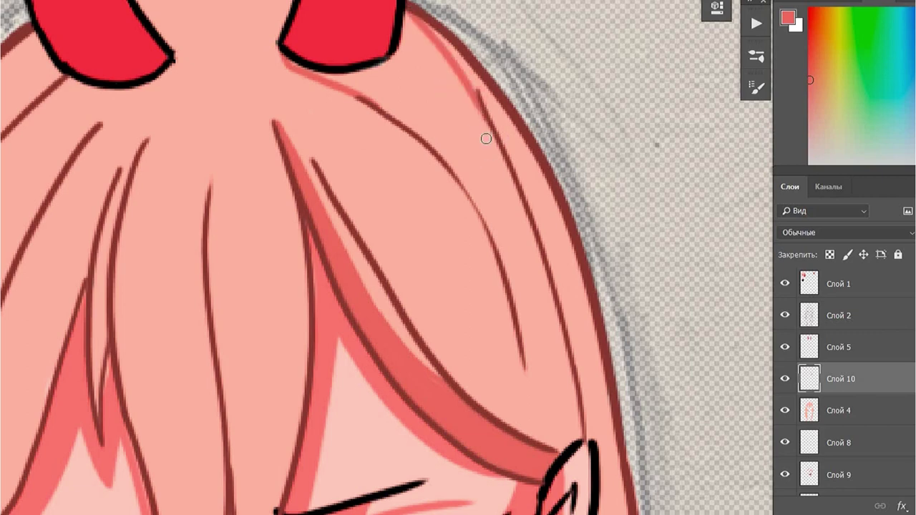
pyautogui.moveTo(410, 10)
pyautogui.mouseDown()
pyautogui.moveTo(487, 136)
pyautogui.moveTo(481, 102)
pyautogui.mouseUp()
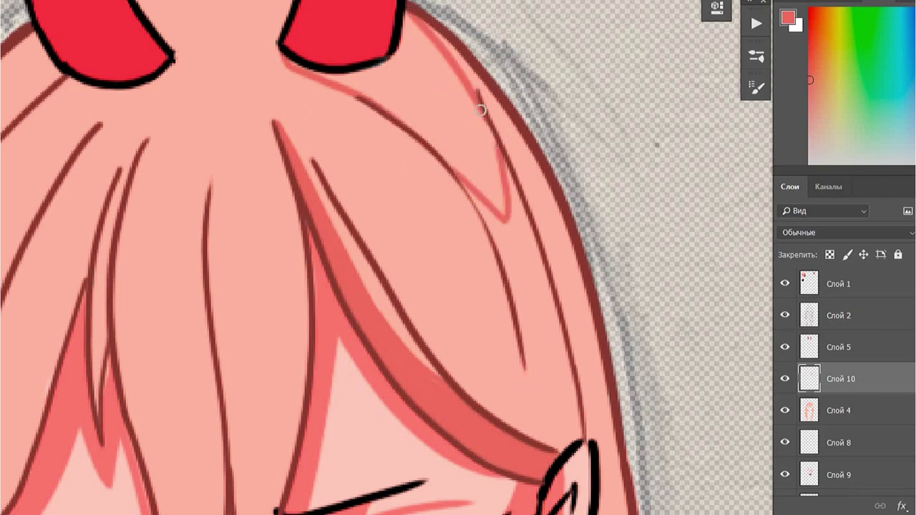
pyautogui.moveTo(292, 61)
pyautogui.mouseDown()
pyautogui.moveTo(403, 107)
pyautogui.moveTo(465, 96)
pyautogui.moveTo(415, 143)
pyautogui.moveTo(501, 204)
pyautogui.moveTo(465, 171)
pyautogui.mouseUp()
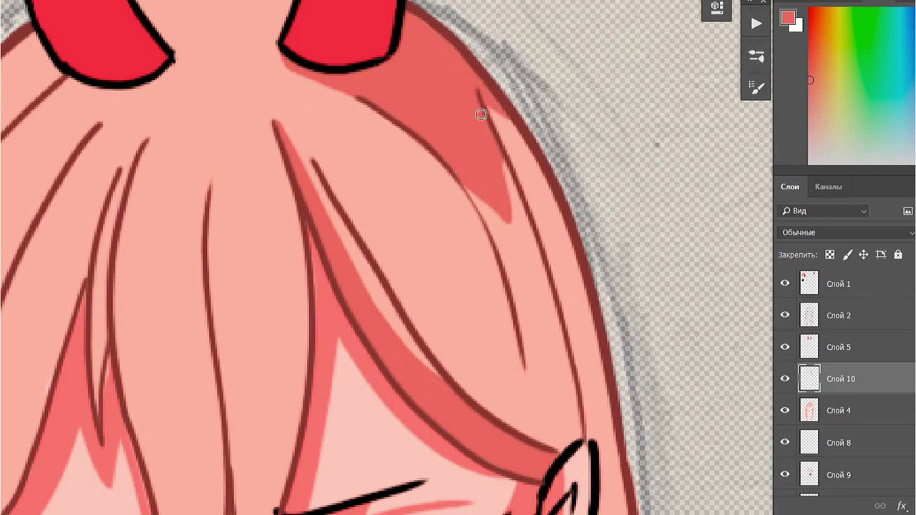
pyautogui.moveTo(482, 112); pyautogui.dragTo(454, 170)
pyautogui.scroll(5, 454, 170)
pyautogui.moveTo(392, 269)
pyautogui.mouseDown()
pyautogui.moveTo(347, 184)
pyautogui.moveTo(379, 263)
pyautogui.mouseUp()
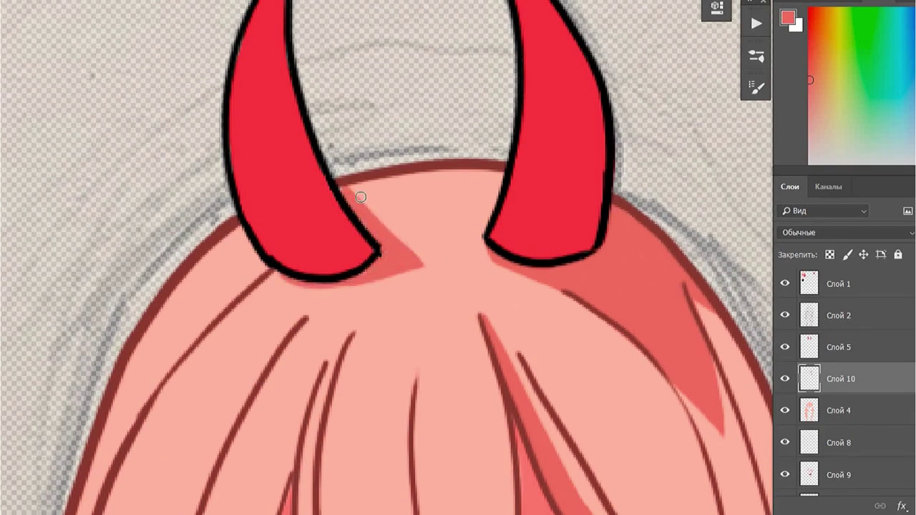
# Shade down the left hair strand in darker pink, undoing the last stroke
pyautogui.scroll(-5, 361, 197)
pyautogui.moveTo(325, 67); pyautogui.dragTo(271, 243)
pyautogui.moveTo(301, 127); pyautogui.dragTo(277, 307)
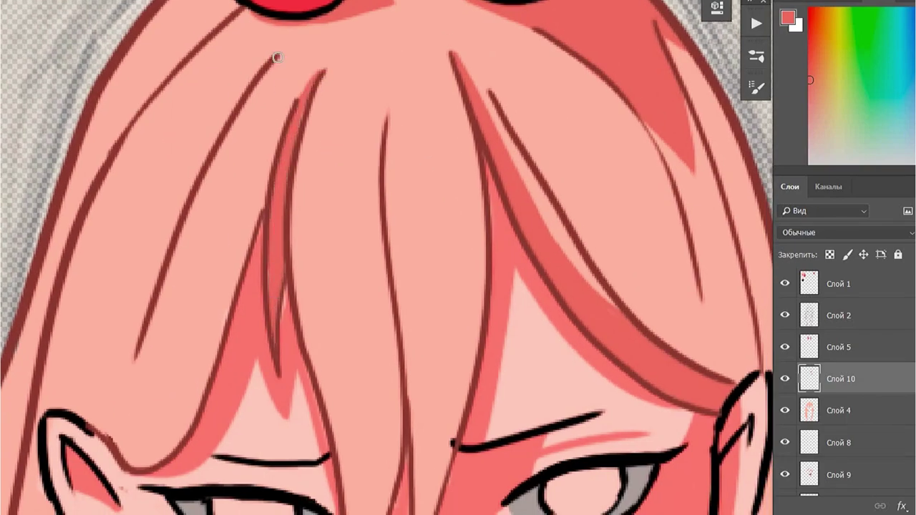
pyautogui.moveTo(277, 57); pyautogui.dragTo(88, 408)
pyautogui.moveTo(147, 368); pyautogui.dragTo(117, 396)
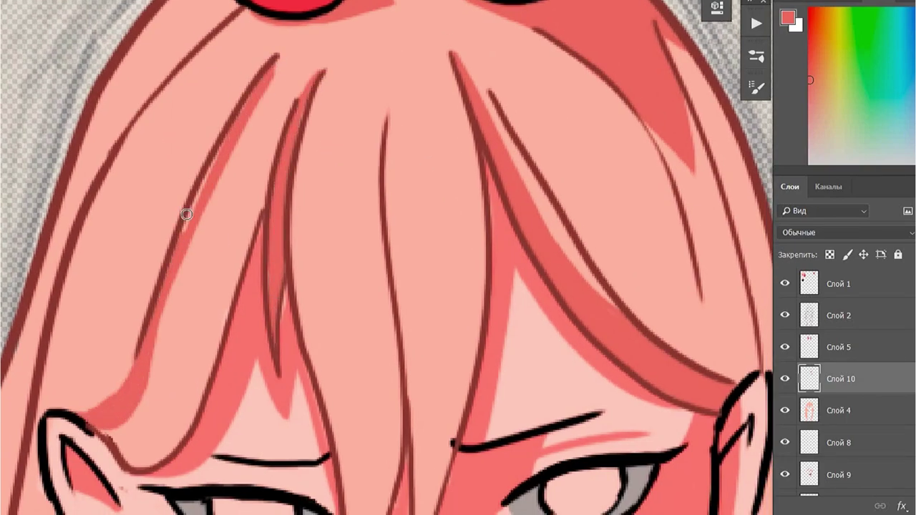
pyautogui.moveTo(186, 214)
pyautogui.mouseDown()
pyautogui.moveTo(164, 322)
pyautogui.moveTo(91, 382)
pyautogui.mouseUp()
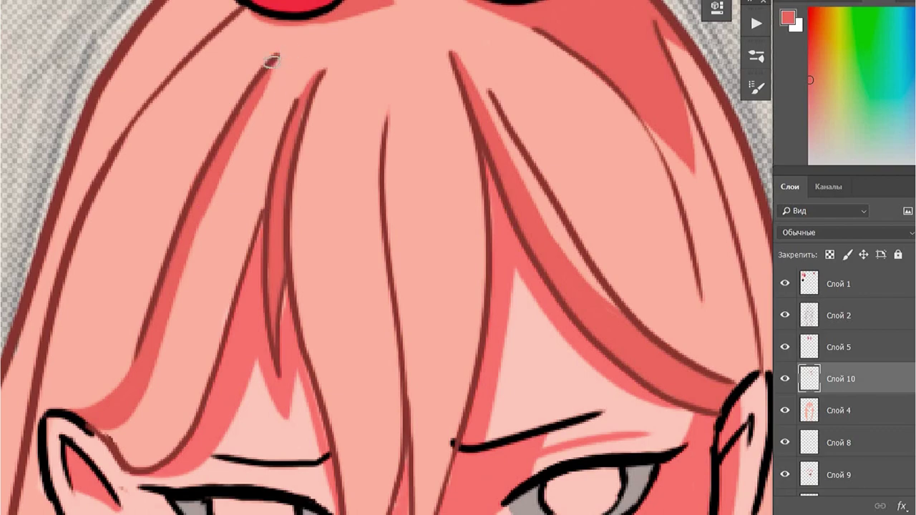
pyautogui.hotkey('ctrl', 'z')
pyautogui.hotkey('ctrl', 'z')
# Widen the darker pink shadow strip running down the hair strand
pyautogui.scroll(-2, 389, 198)
pyautogui.hscroll(4, 358, 107)
pyautogui.moveTo(338, 23)
pyautogui.mouseDown()
pyautogui.moveTo(290, 396)
pyautogui.moveTo(303, 398)
pyautogui.mouseUp()
pyautogui.moveTo(341, 41)
pyautogui.mouseDown()
pyautogui.moveTo(348, 81)
pyautogui.moveTo(327, 306)
pyautogui.moveTo(310, 347)
pyautogui.mouseUp()
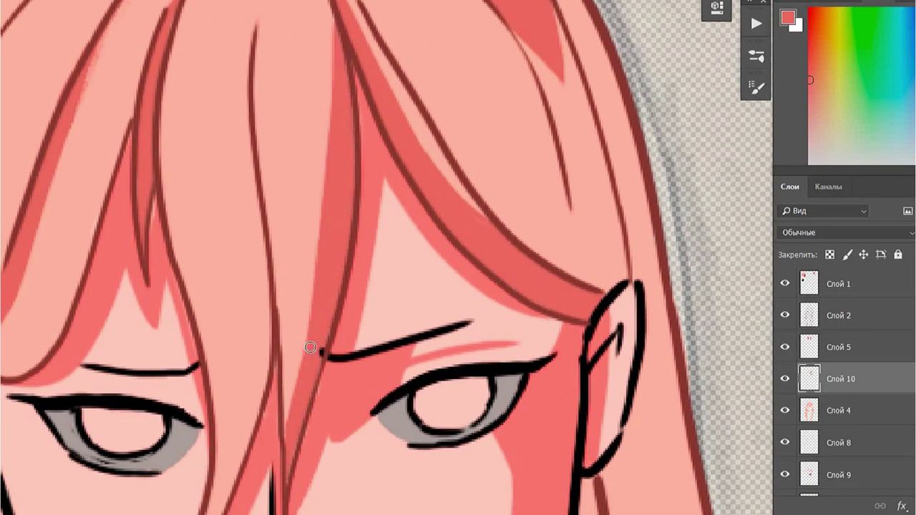
pyautogui.scroll(-5, 311, 347)
pyautogui.keyDown('alt'); pyautogui.scroll(-2, 245, 322); pyautogui.keyUp('alt')
pyautogui.keyDown('alt'); pyautogui.scroll(-3, 277, 246); pyautogui.keyUp('alt')
pyautogui.keyDown('alt'); pyautogui.scroll(4, 332, 2); pyautogui.keyUp('alt')
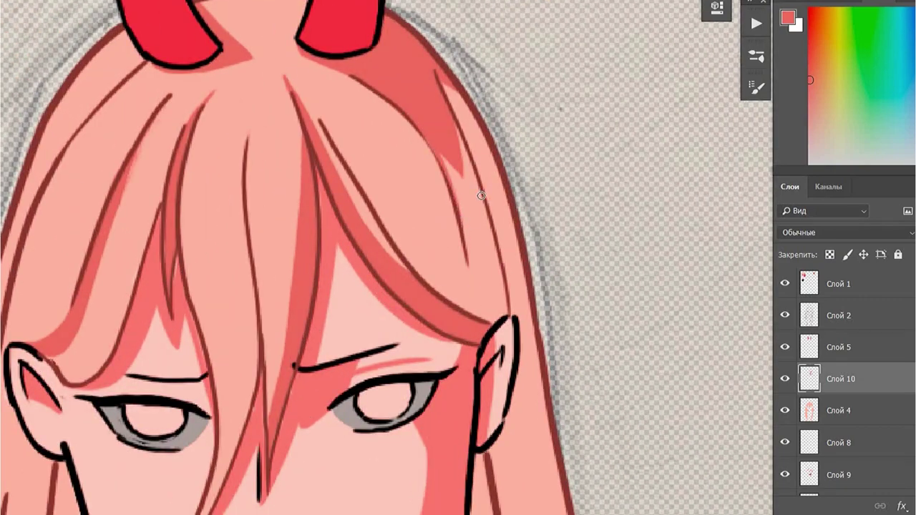
# Hatch the right hair strand with light diagonal strokes
pyautogui.moveTo(443, 81)
pyautogui.mouseDown()
pyautogui.moveTo(483, 179)
pyautogui.moveTo(501, 322)
pyautogui.mouseUp()
pyautogui.scroll(-5, 466, 164)
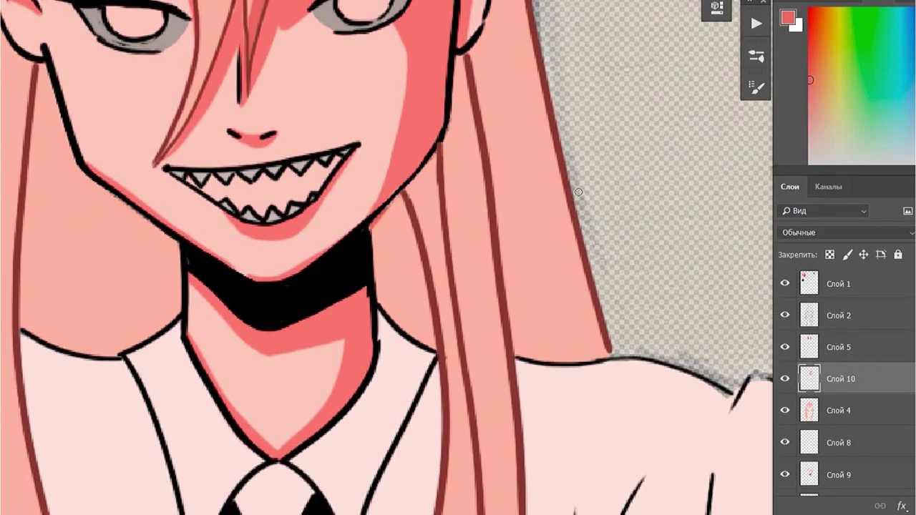
pyautogui.scroll(2, 424, 386)
pyautogui.hscroll(2, 425, 387)
pyautogui.moveTo(414, 45); pyautogui.dragTo(494, 434)
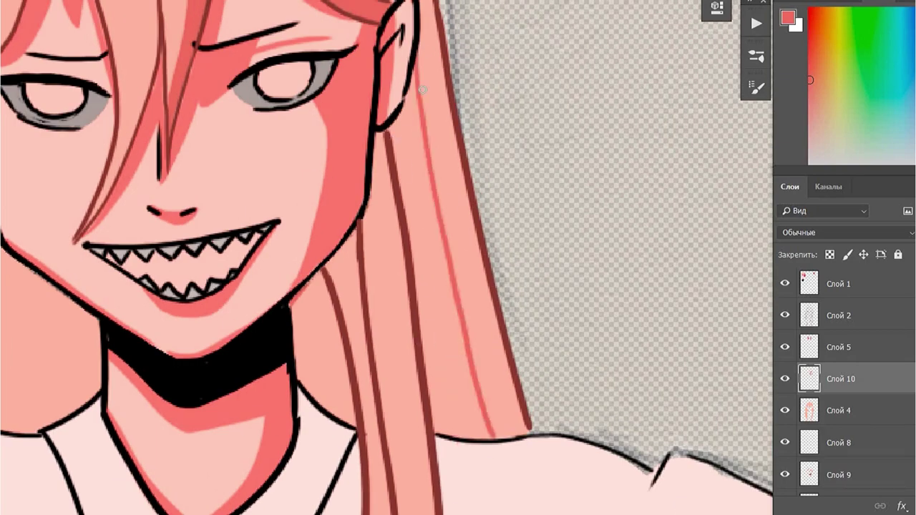
pyautogui.moveTo(392, 100)
pyautogui.mouseDown()
pyautogui.moveTo(429, 212)
pyautogui.moveTo(458, 386)
pyautogui.moveTo(479, 437)
pyautogui.mouseUp()
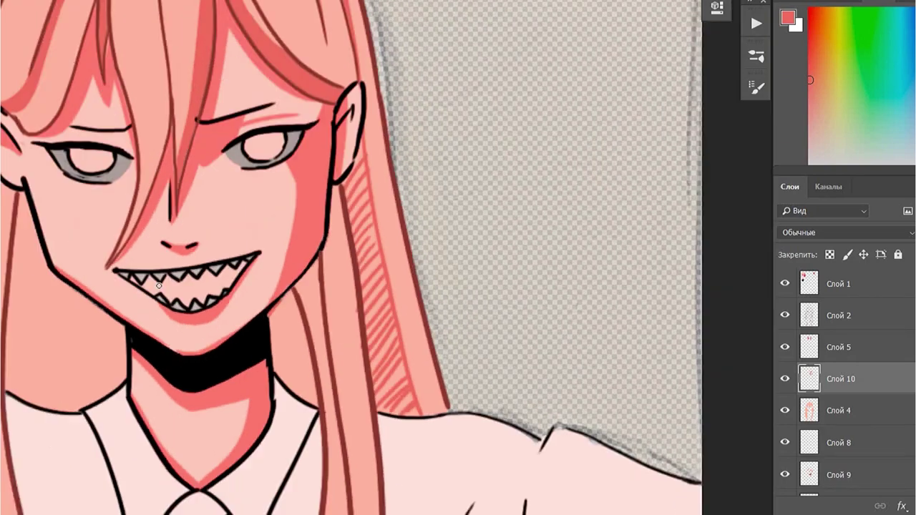
# Darken the outer edge of the left hair with a thin red line
pyautogui.scroll(-2, 190, 176)
pyautogui.moveTo(170, 98); pyautogui.dragTo(120, 348)
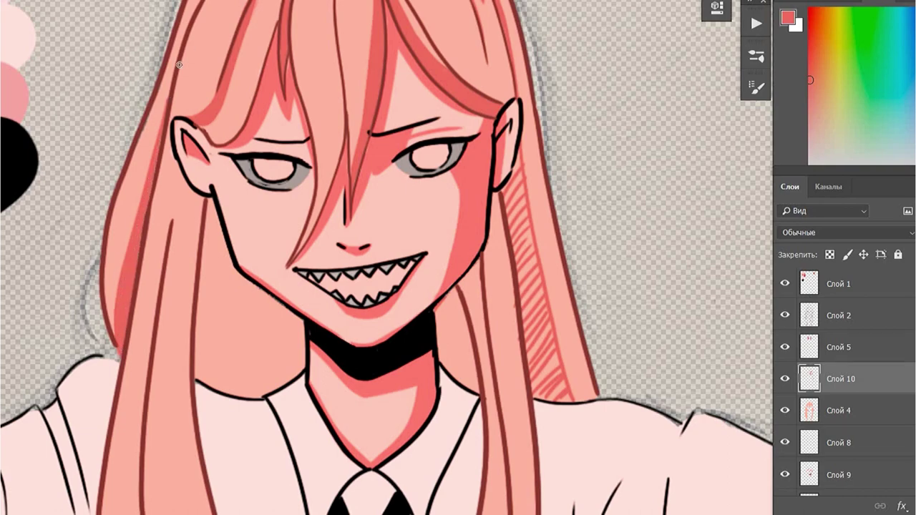
pyautogui.scroll(-3, 224, 267)
pyautogui.moveTo(146, 54); pyautogui.dragTo(188, 468)
pyautogui.scroll(-3, 186, 469)
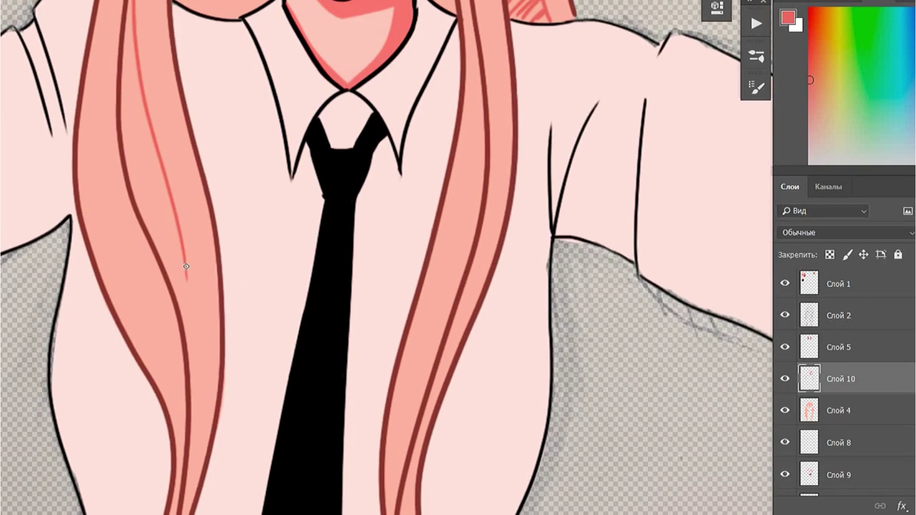
pyautogui.scroll(3, 181, 292)
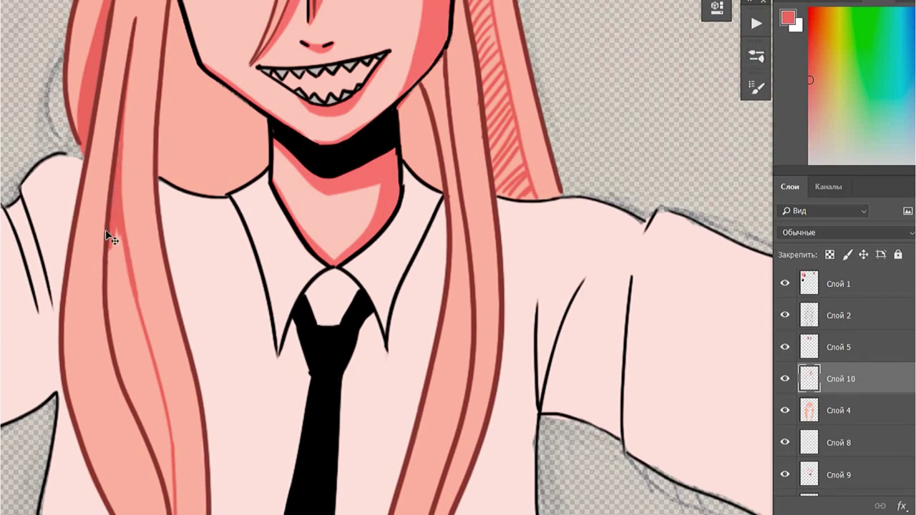
# Paint darker red shading down the left hair strand
pyautogui.moveTo(107, 236)
pyautogui.mouseDown()
pyautogui.moveTo(131, 322)
pyautogui.moveTo(133, 379)
pyautogui.mouseUp()
pyautogui.moveTo(118, 286); pyautogui.dragTo(149, 382)
pyautogui.scroll(-4, 129, 267)
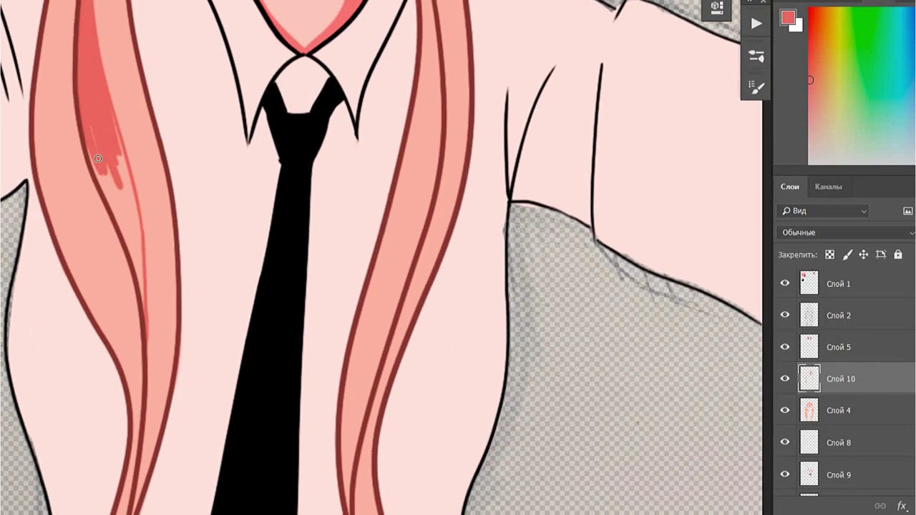
pyautogui.moveTo(98, 158); pyautogui.dragTo(118, 215)
pyautogui.moveTo(111, 144); pyautogui.dragTo(132, 230)
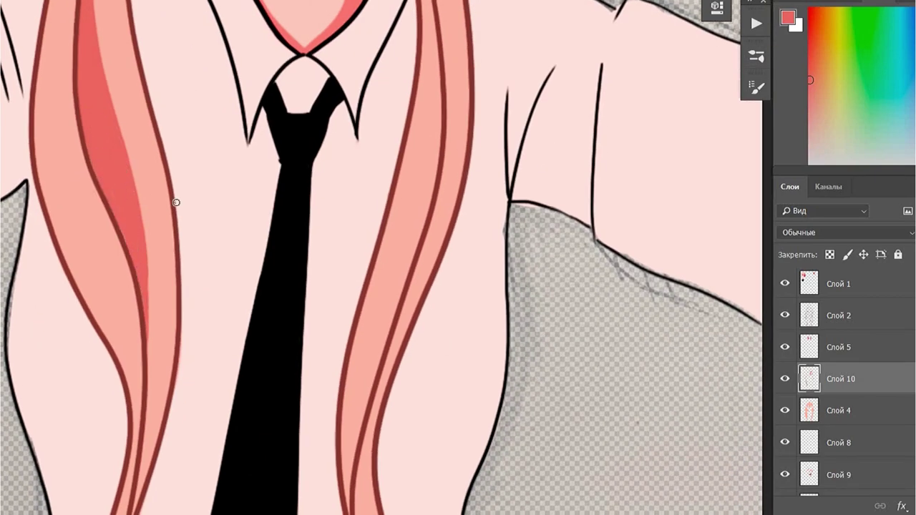
pyautogui.scroll(5, 283, 194)
pyautogui.hscroll(3, 283, 194)
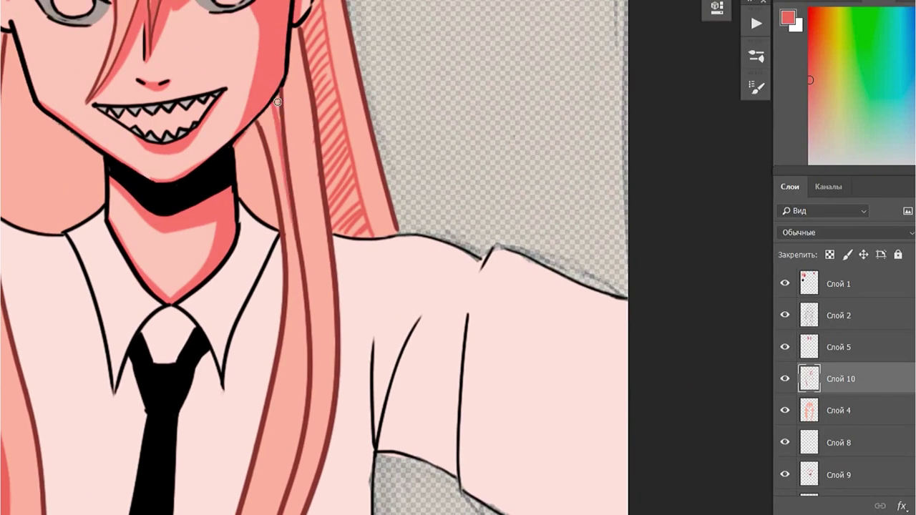
# Shade the central hair strand in darker red beside the face
pyautogui.scroll(-4, 317, 188)
pyautogui.hscroll(-1, 317, 188)
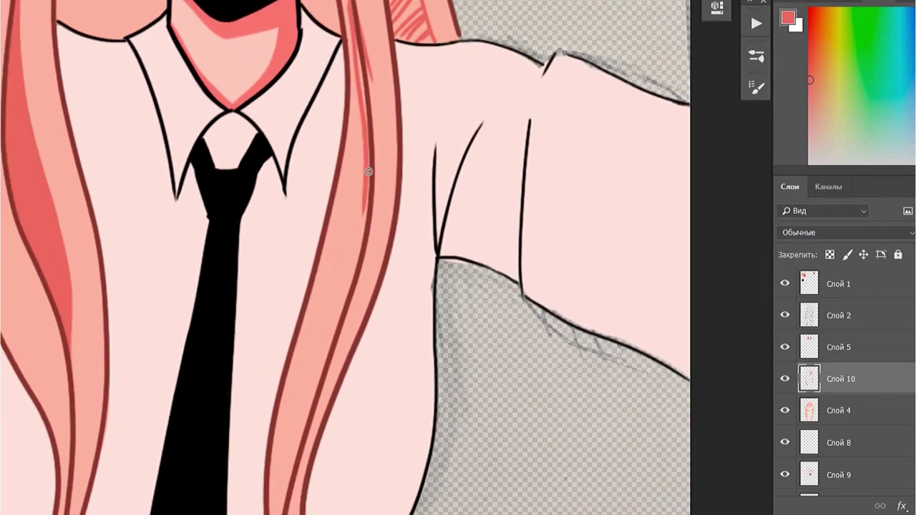
pyautogui.moveTo(367, 172); pyautogui.dragTo(282, 475)
pyautogui.moveTo(358, 241)
pyautogui.mouseDown()
pyautogui.moveTo(297, 426)
pyautogui.moveTo(353, 216)
pyautogui.mouseUp()
pyautogui.moveTo(346, 133); pyautogui.dragTo(317, 252)
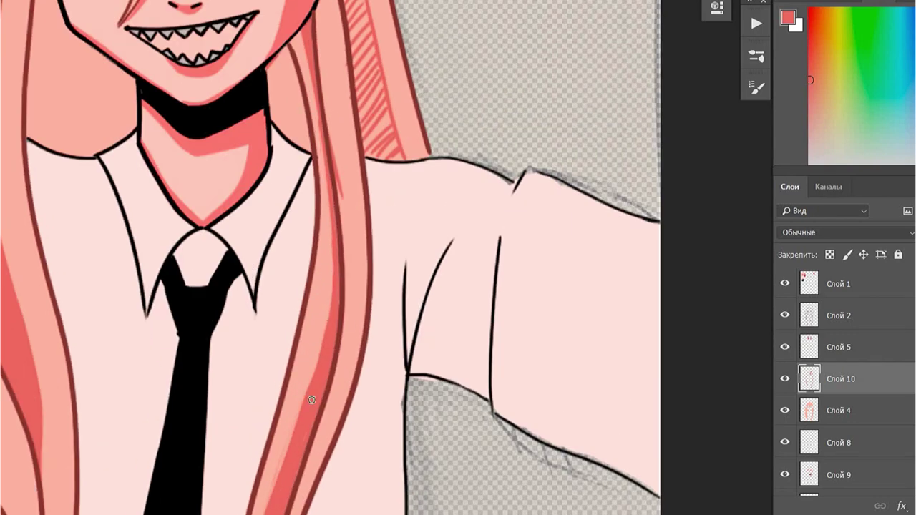
pyautogui.scroll(2, 341, 188)
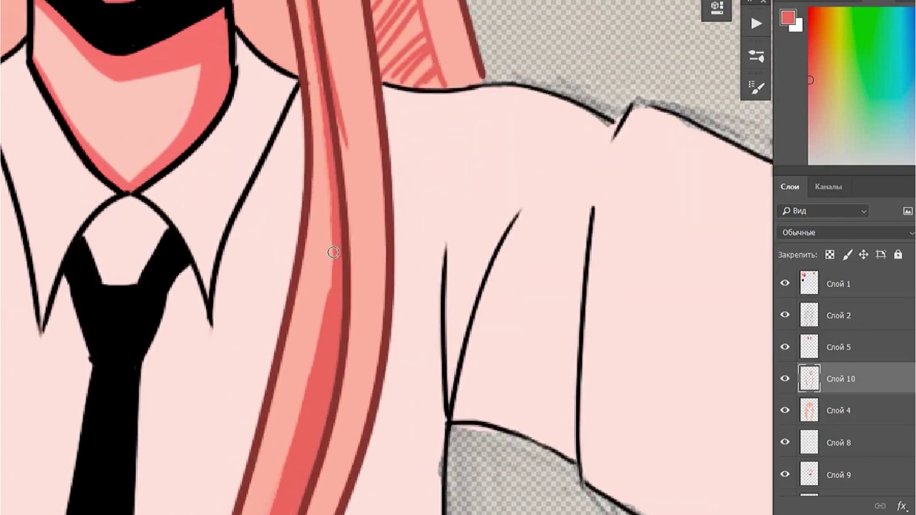
pyautogui.moveTo(332, 196); pyautogui.dragTo(316, 358)
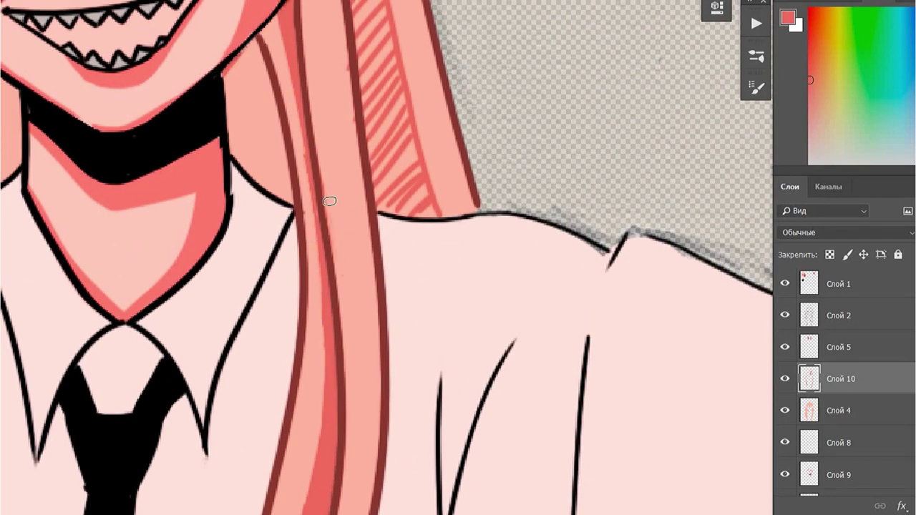
# Extend dark red shading along the strands, over the hatching and near the neck
pyautogui.moveTo(353, 189); pyautogui.dragTo(303, 401)
pyautogui.moveTo(290, 90)
pyautogui.mouseDown()
pyautogui.moveTo(318, 171)
pyautogui.moveTo(321, 344)
pyautogui.moveTo(370, 394)
pyautogui.mouseUp()
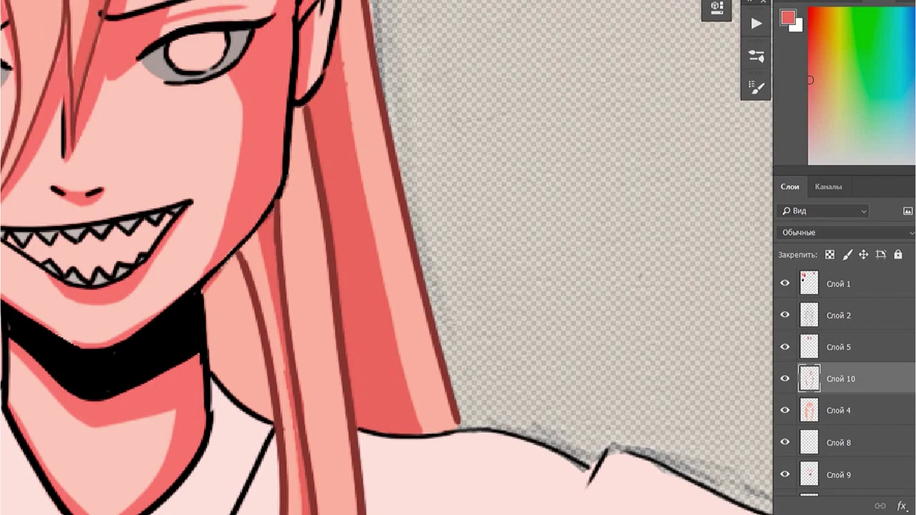
pyautogui.moveTo(210, 271); pyautogui.dragTo(237, 274)
pyautogui.moveTo(240, 322)
pyautogui.mouseDown()
pyautogui.moveTo(237, 274)
pyautogui.moveTo(204, 290)
pyautogui.moveTo(222, 387)
pyautogui.moveTo(265, 423)
pyautogui.mouseUp()
pyautogui.moveTo(255, 285); pyautogui.dragTo(484, 288)
pyautogui.moveTo(131, 333)
pyautogui.mouseDown()
pyautogui.moveTo(158, 425)
pyautogui.moveTo(220, 374)
pyautogui.moveTo(226, 315)
pyautogui.moveTo(147, 319)
pyautogui.moveTo(211, 334)
pyautogui.mouseUp()
# Paint salmon red strokes along the left hair strand
pyautogui.keyDown('alt'); pyautogui.click(548, 156); pyautogui.keyUp('alt')
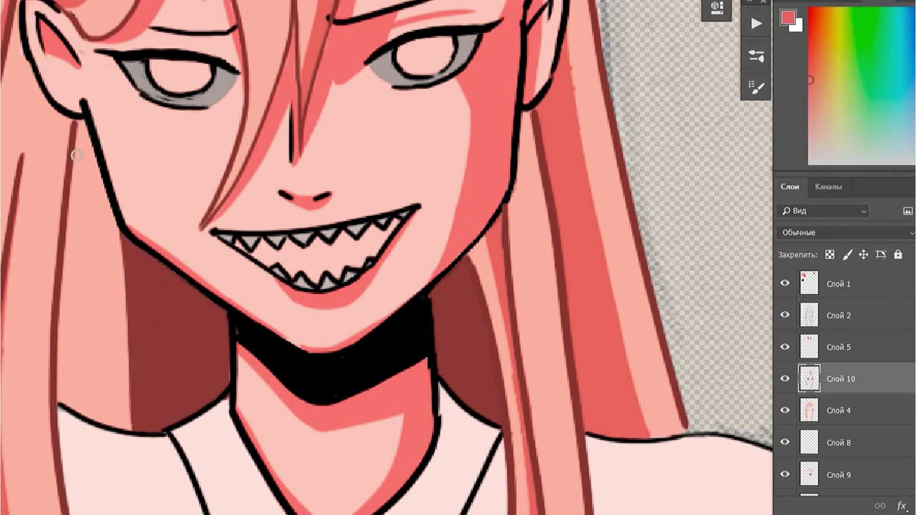
pyautogui.moveTo(73, 154)
pyautogui.mouseDown()
pyautogui.moveTo(102, 214)
pyautogui.moveTo(117, 280)
pyautogui.moveTo(115, 368)
pyautogui.moveTo(65, 400)
pyautogui.moveTo(92, 245)
pyautogui.moveTo(112, 375)
pyautogui.moveTo(87, 391)
pyautogui.mouseUp()
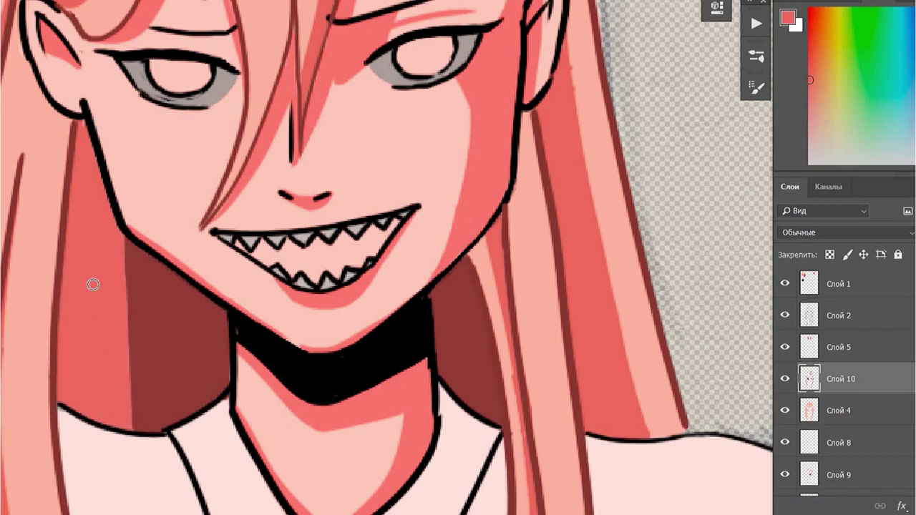
pyautogui.scroll(-3, 92, 284)
pyautogui.scroll(-2, 269, 289)
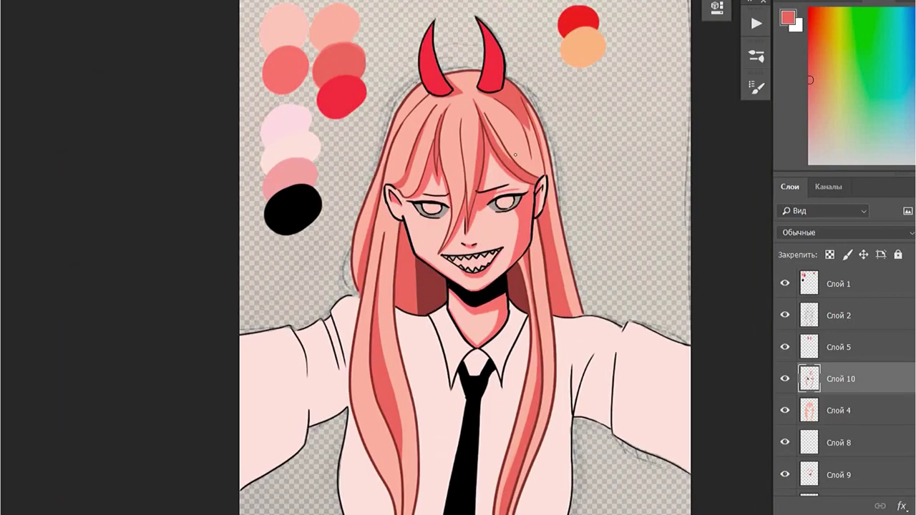
# Create a new layer for horn shading and sample the horn's red
pyautogui.keyDown('alt'); pyautogui.click(578, 21); pyautogui.keyUp('alt')
pyautogui.click(911, 185)
pyautogui.click(838, 72)
pyautogui.press('Return')
pyautogui.scroll(3, 358, 191)
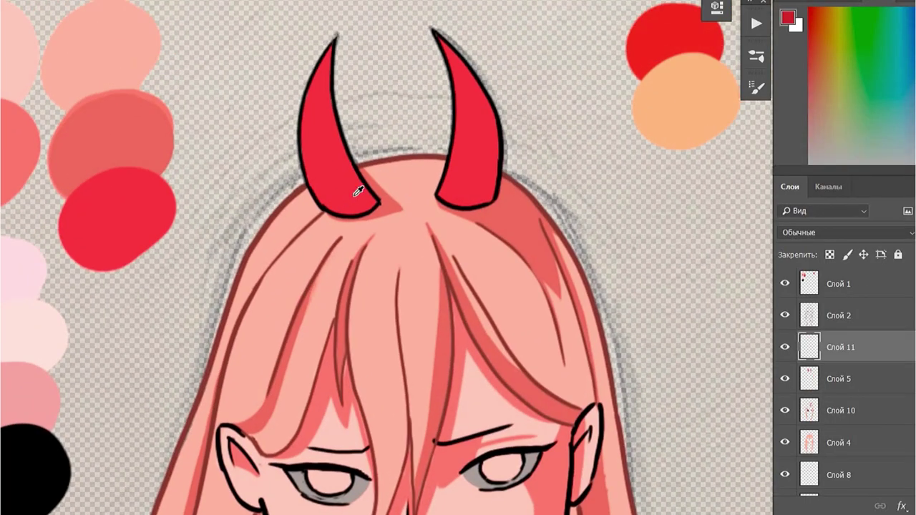
# Shade the inner edges of the left and right horns in red
pyautogui.moveTo(356, 194)
pyautogui.mouseDown()
pyautogui.moveTo(373, 203)
pyautogui.moveTo(327, 96)
pyautogui.moveTo(330, 120)
pyautogui.mouseUp()
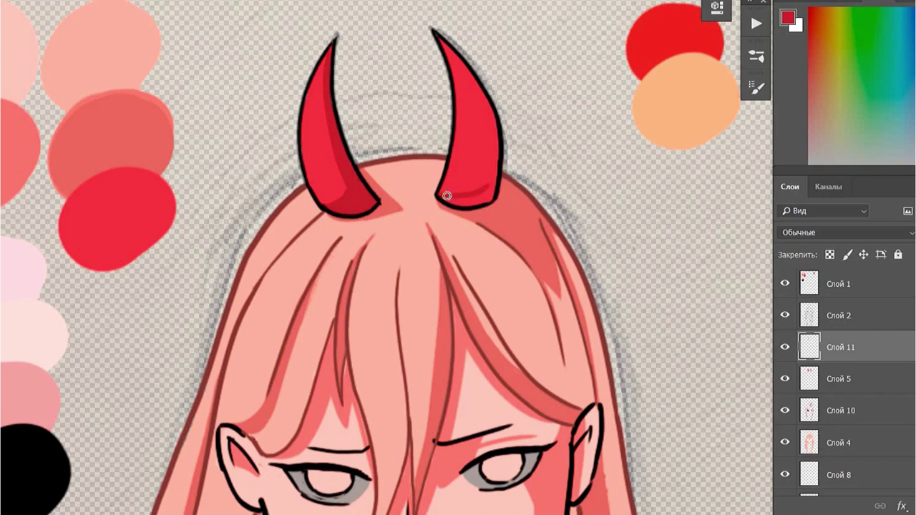
pyautogui.moveTo(488, 200)
pyautogui.mouseDown()
pyautogui.moveTo(484, 135)
pyautogui.moveTo(466, 202)
pyautogui.mouseUp()
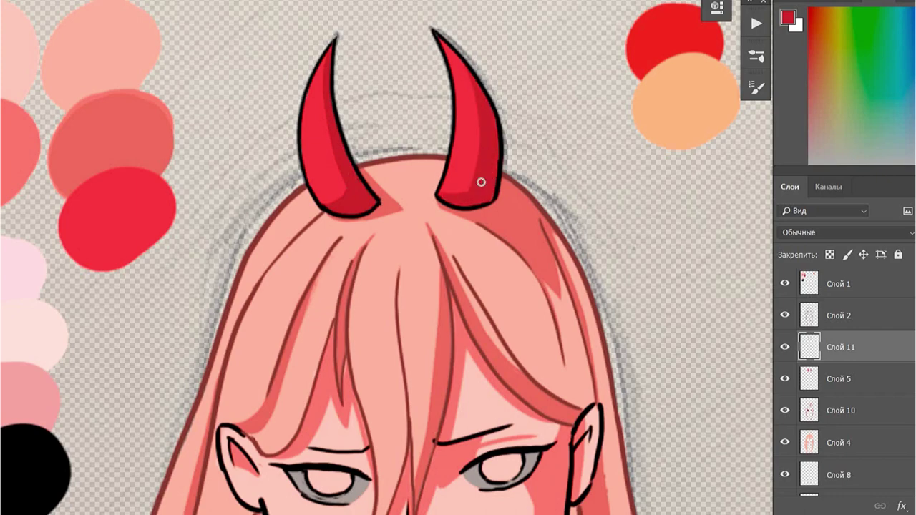
pyautogui.scroll(-5, 473, 159)
pyautogui.scroll(5, 388, 357)
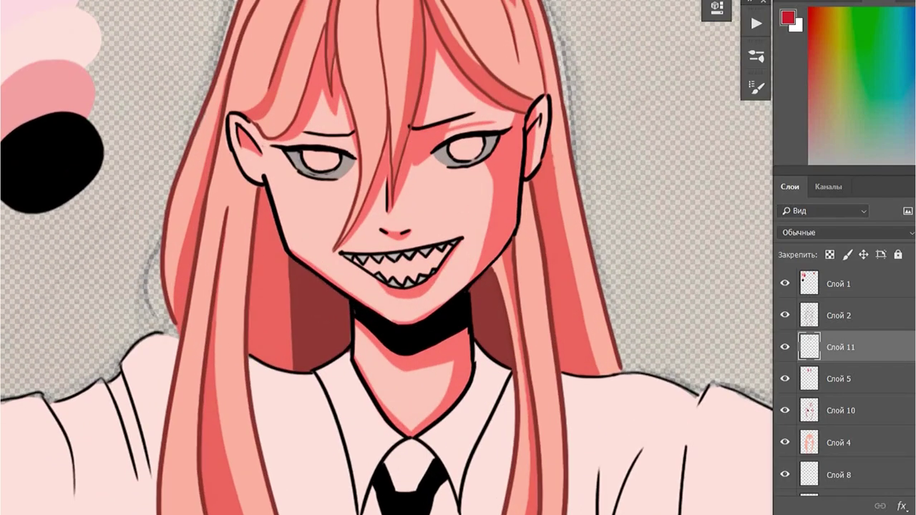
# Fill the inside of the mouth with red on Слой 9
pyautogui.moveTo(377, 267); pyautogui.dragTo(404, 266)
pyautogui.hotkey('ctrl', 'z')
pyautogui.scroll(2, 437, 342)
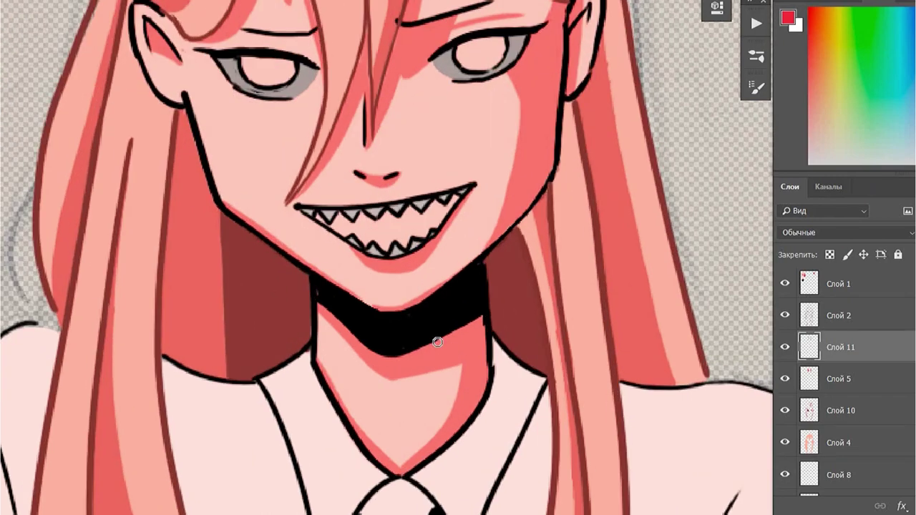
pyautogui.keyDown('ctrl'); pyautogui.click(361, 222); pyautogui.keyUp('ctrl')
pyautogui.moveTo(361, 223)
pyautogui.mouseDown()
pyautogui.moveTo(427, 234)
pyautogui.moveTo(347, 231)
pyautogui.moveTo(430, 231)
pyautogui.mouseUp()
pyautogui.scroll(-2, 387, 243)
pyautogui.scroll(-2, 362, 268)
pyautogui.scroll(2, 362, 267)
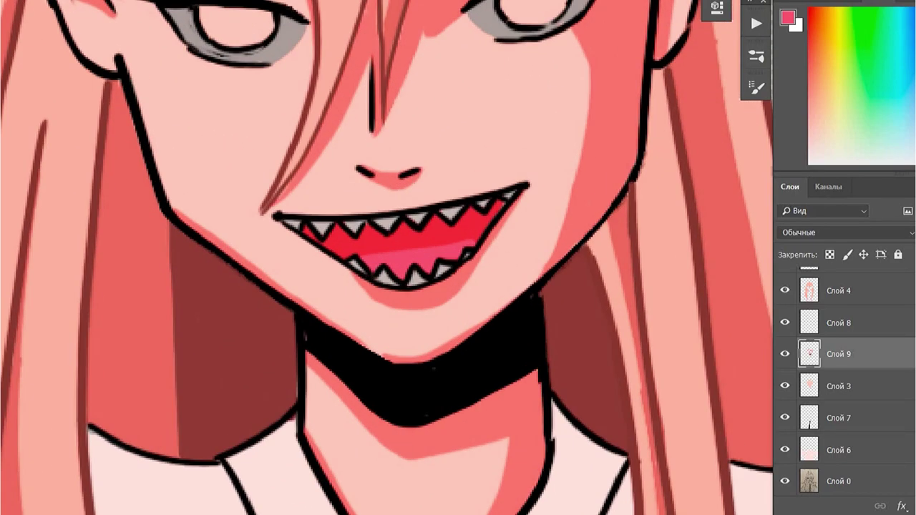
# Add dark red at the mouth's right side and under the top teeth
pyautogui.keyDown('alt'); pyautogui.click(344, 210); pyautogui.keyUp('alt')
pyautogui.moveTo(461, 250); pyautogui.dragTo(493, 208)
pyautogui.moveTo(347, 250)
pyautogui.mouseDown()
pyautogui.moveTo(327, 236)
pyautogui.moveTo(363, 229)
pyautogui.mouseUp()
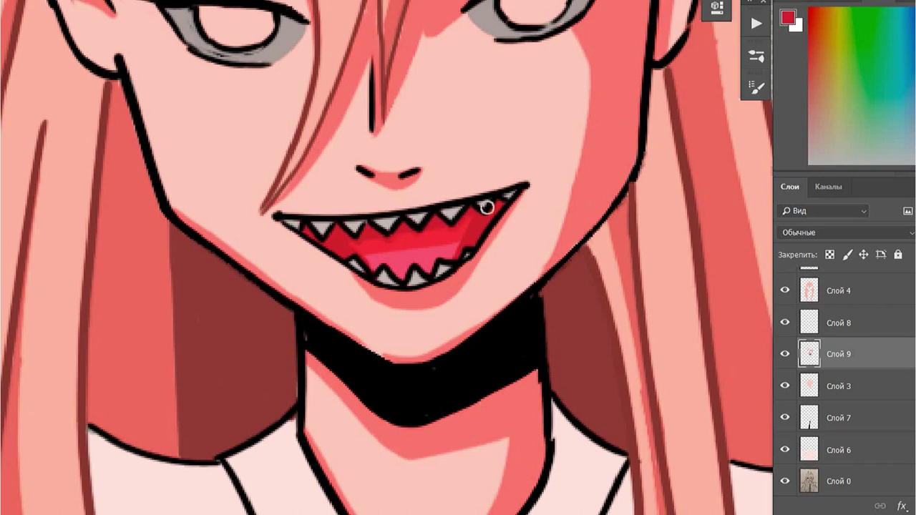
pyautogui.scroll(-3, 501, 229)
pyautogui.scroll(3, 544, 175)
pyautogui.keyDown('alt'); pyautogui.click(515, 340); pyautogui.keyUp('alt')
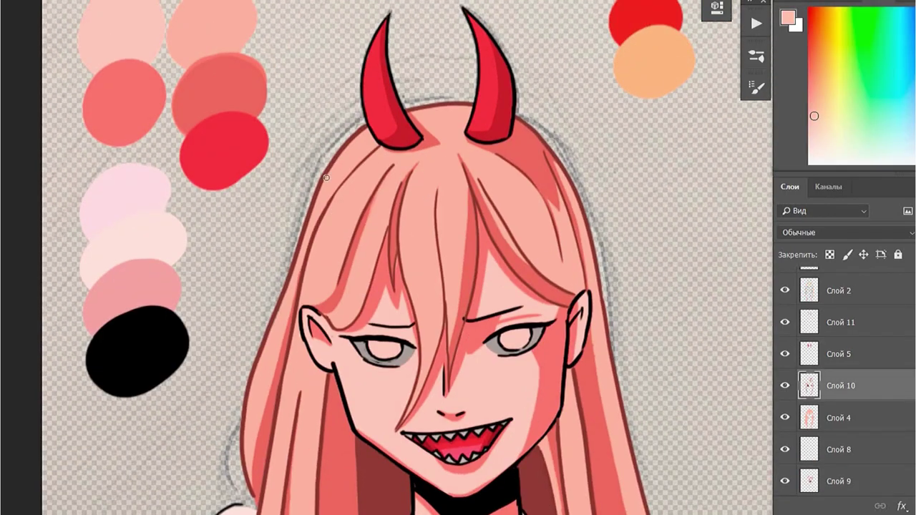
# Redraw light highlight strokes on the left and upper hair strands
pyautogui.scroll(2, 365, 157)
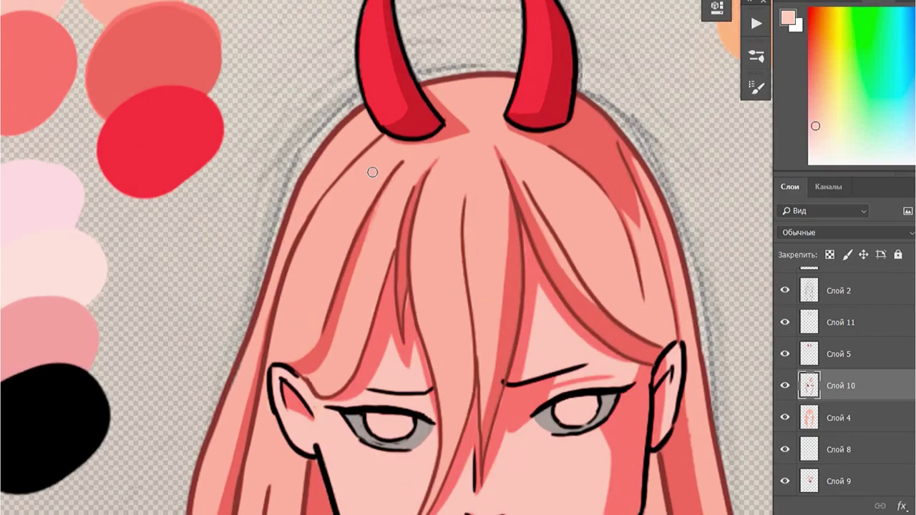
pyautogui.hotkey('ctrl', 'z')
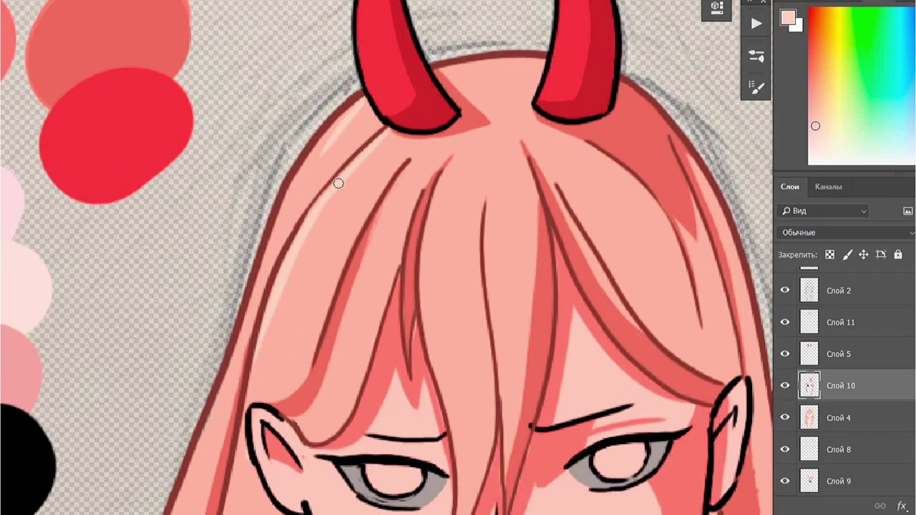
pyautogui.moveTo(401, 204); pyautogui.dragTo(347, 390)
pyautogui.scroll(-2, 484, 209)
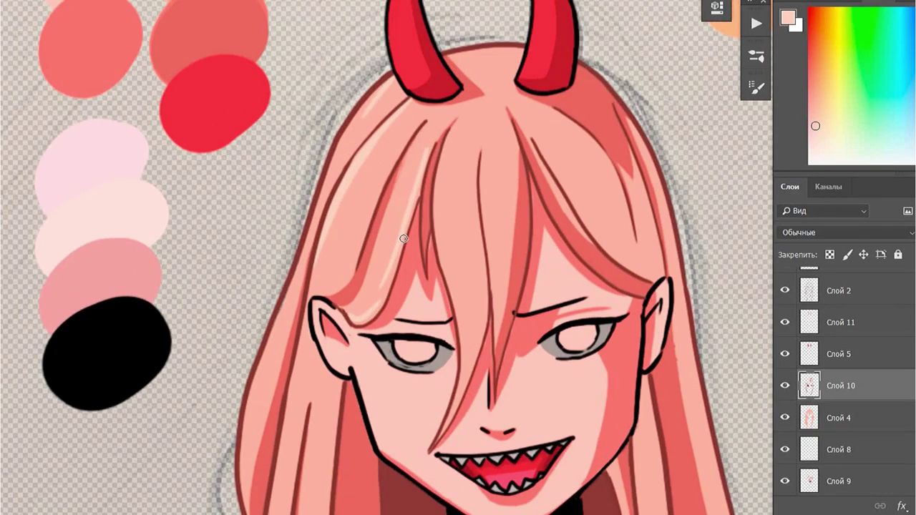
pyautogui.moveTo(428, 141); pyautogui.dragTo(413, 113)
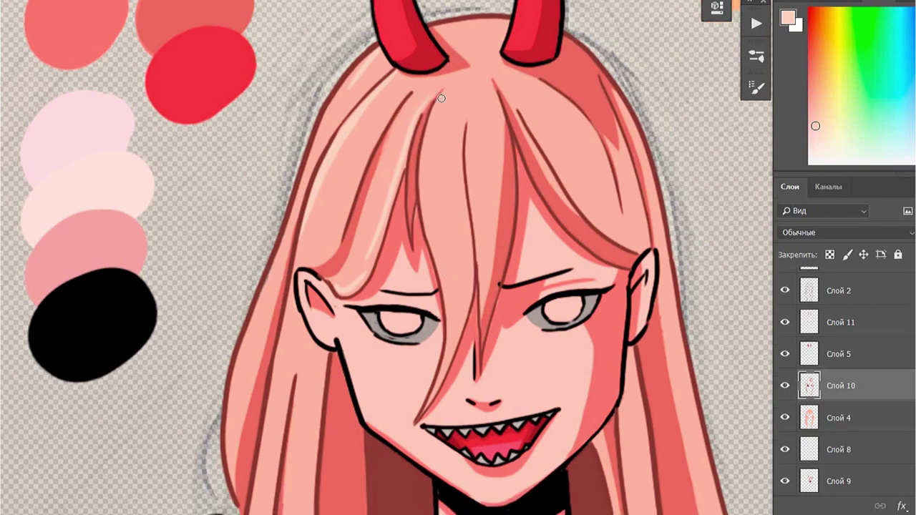
pyautogui.hotkey('ctrl', 'z')
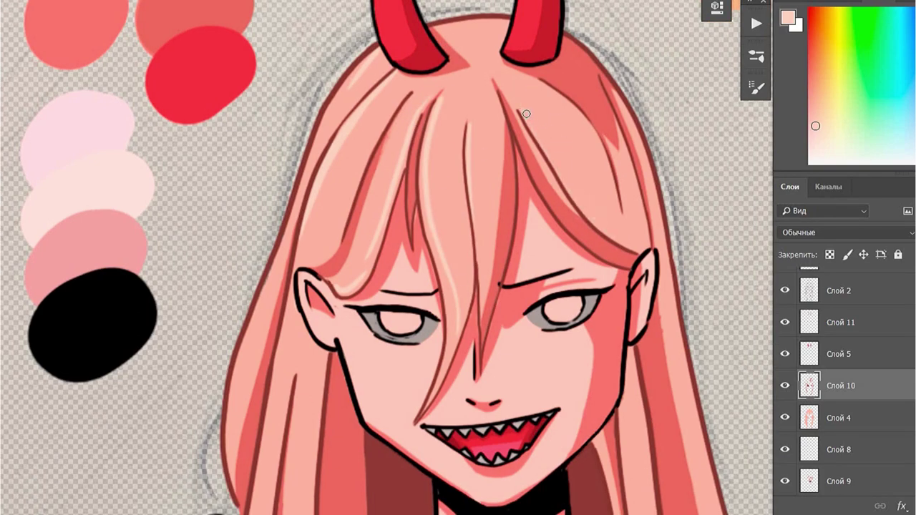
pyautogui.moveTo(522, 111); pyautogui.dragTo(605, 161)
pyautogui.moveTo(279, 264); pyautogui.dragTo(298, 143)
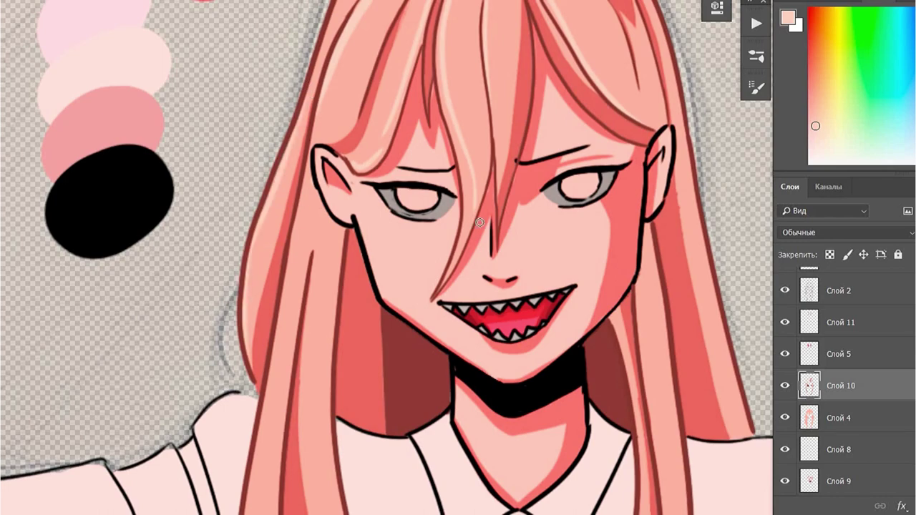
pyautogui.moveTo(325, 202); pyautogui.dragTo(330, 22)
pyautogui.moveTo(301, 372); pyautogui.dragTo(265, 214)
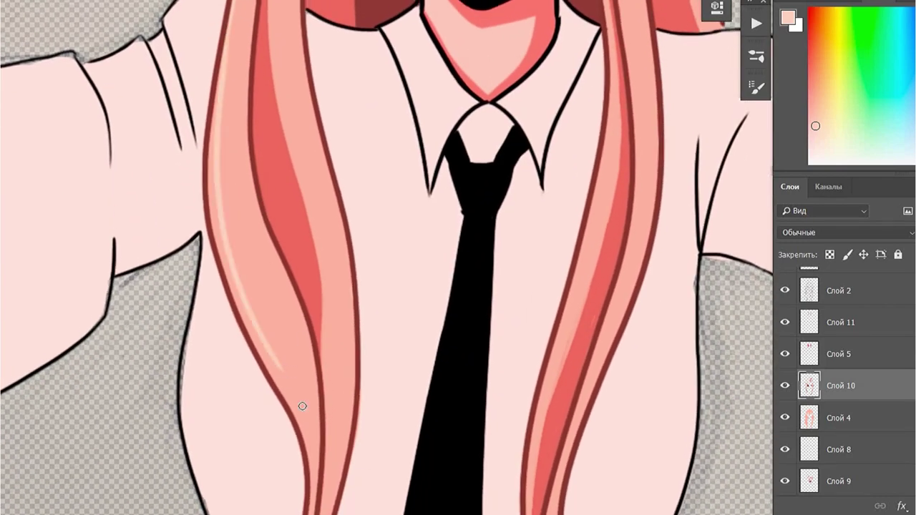
# Add light highlight strokes to both horns on Слой 11
pyautogui.scroll(-3, 310, 247)
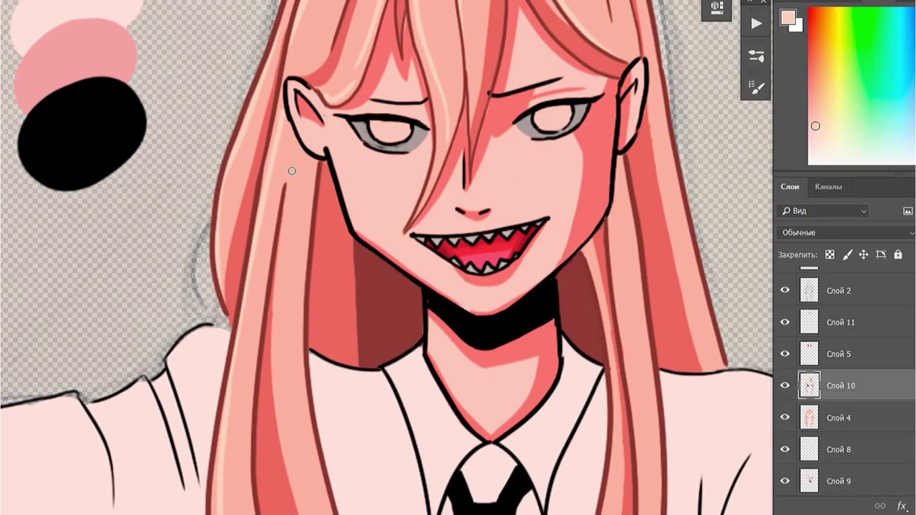
pyautogui.moveTo(292, 170); pyautogui.dragTo(292, 265)
pyautogui.scroll(3, 410, 326)
pyautogui.scroll(-3, 422, 306)
pyautogui.scroll(-3, 435, 308)
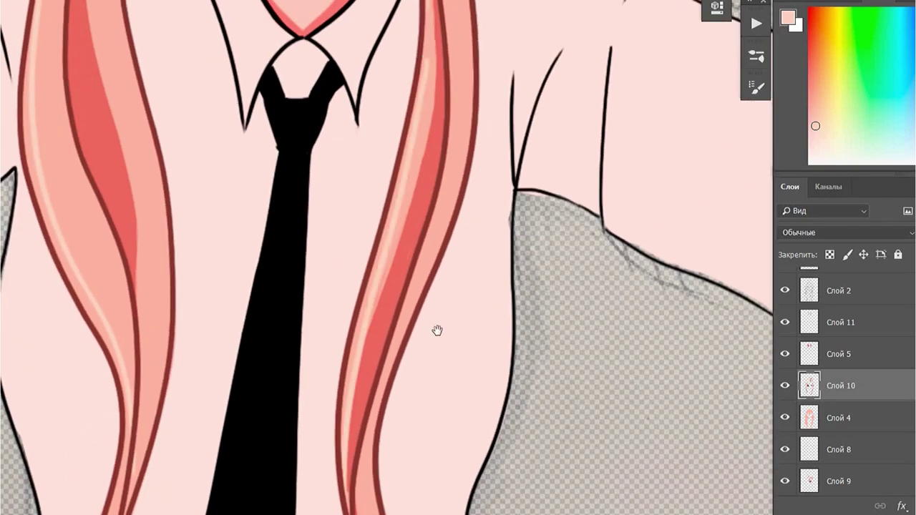
pyautogui.scroll(-3, 422, 358)
pyautogui.scroll(3, 312, 100)
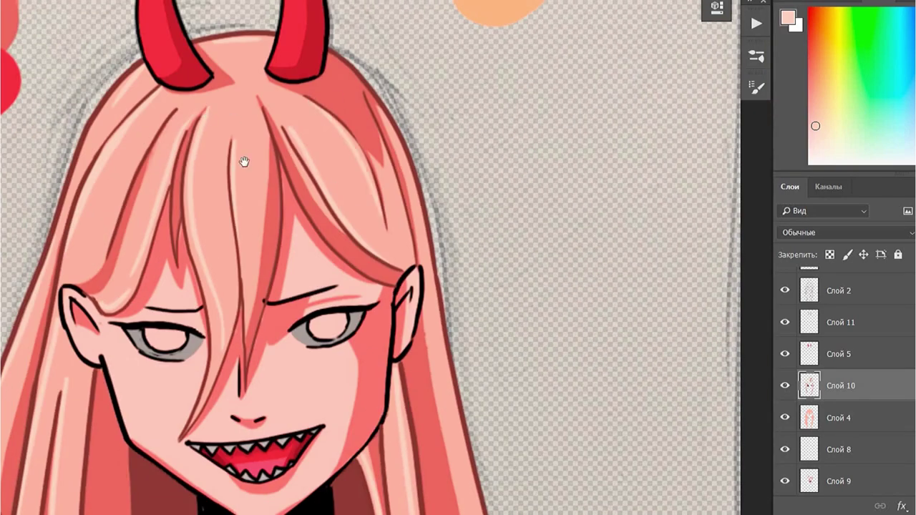
pyautogui.moveTo(244, 162); pyautogui.dragTo(267, 310)
pyautogui.hotkey('alt', ']')
pyautogui.hotkey('alt', ']')
pyautogui.moveTo(176, 207); pyautogui.dragTo(166, 133)
pyautogui.moveTo(301, 204); pyautogui.dragTo(311, 115)
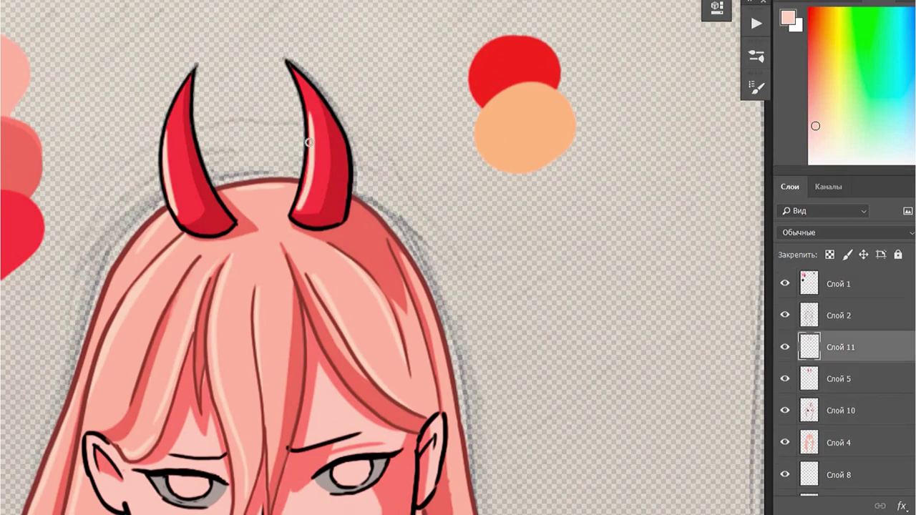
pyautogui.scroll(-5, 309, 142)
pyautogui.scroll(4, 445, 426)
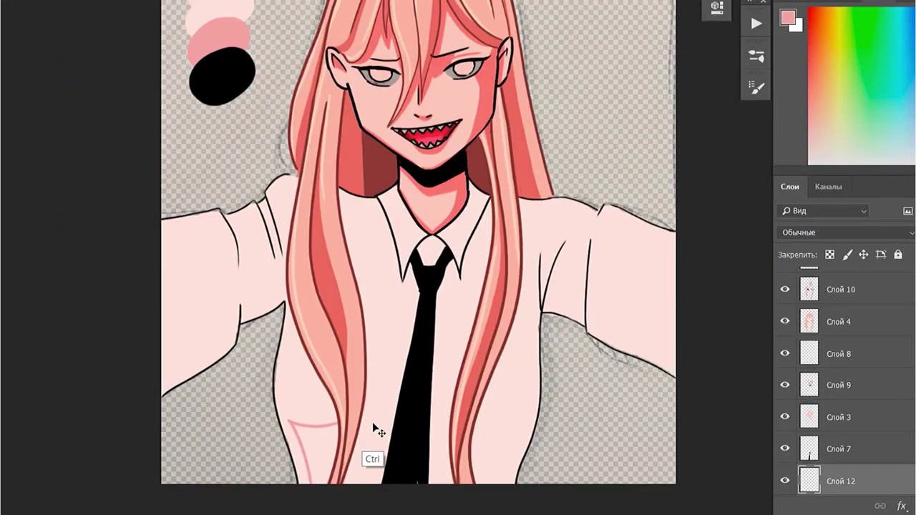
# Hatch pink shading on the lower-left shirt, undoing bad chest and side strokes
pyautogui.hotkey('ctrl', 'z')
pyautogui.moveTo(301, 431)
pyautogui.mouseDown()
pyautogui.moveTo(526, 430)
pyautogui.moveTo(528, 347)
pyautogui.mouseUp()
pyautogui.hotkey('ctrl', 'z')
pyautogui.moveTo(524, 431); pyautogui.dragTo(532, 322)
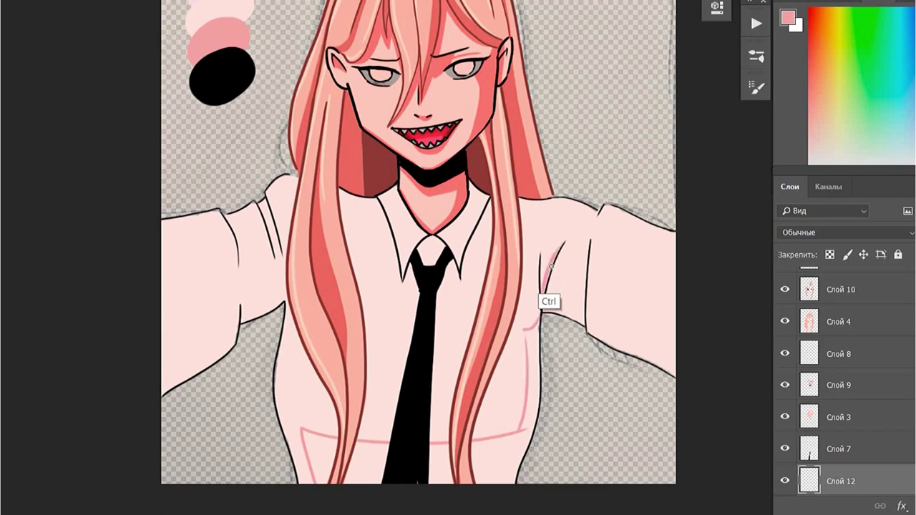
pyautogui.hotkey('ctrl', 'z')
pyautogui.moveTo(322, 493); pyautogui.dragTo(332, 438)
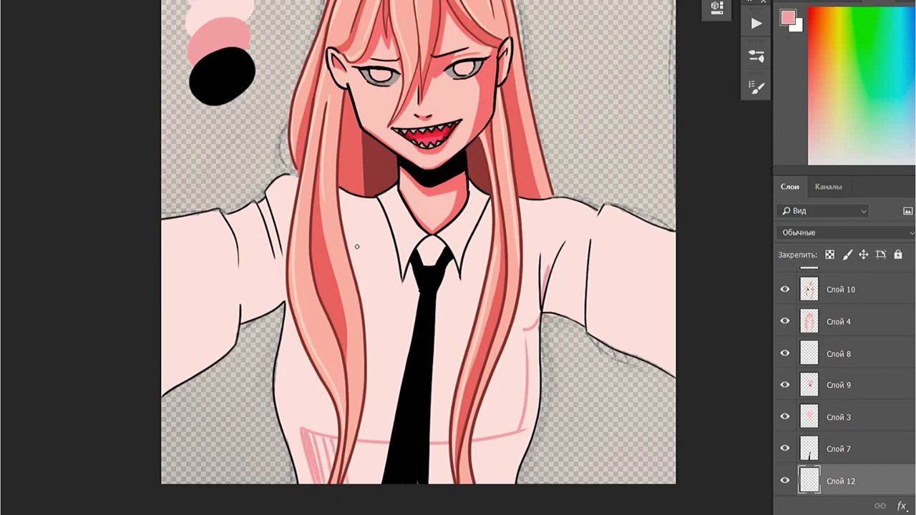
# Add a pink fold line, denser hatching and a solid pink band across the lower shirt
pyautogui.moveTo(342, 189); pyautogui.dragTo(382, 387)
pyautogui.hotkey('ctrl', 'z')
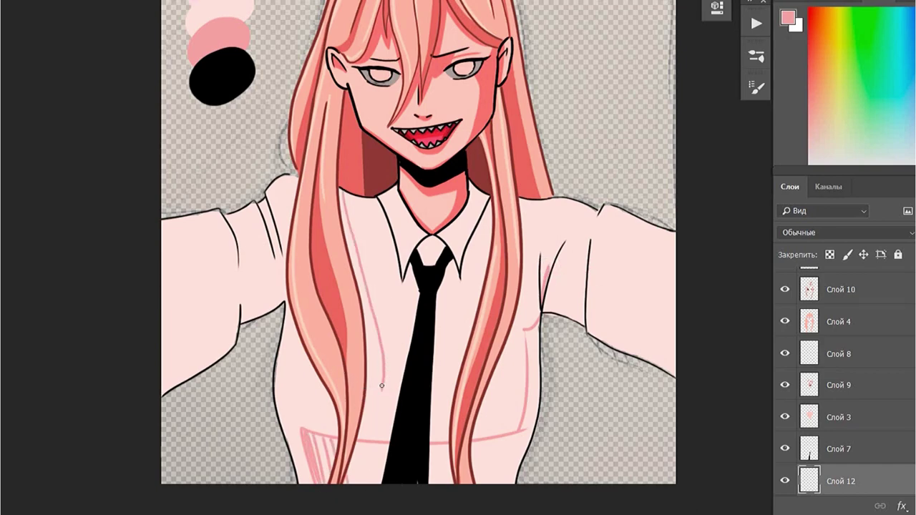
pyautogui.moveTo(362, 485); pyautogui.dragTo(394, 383)
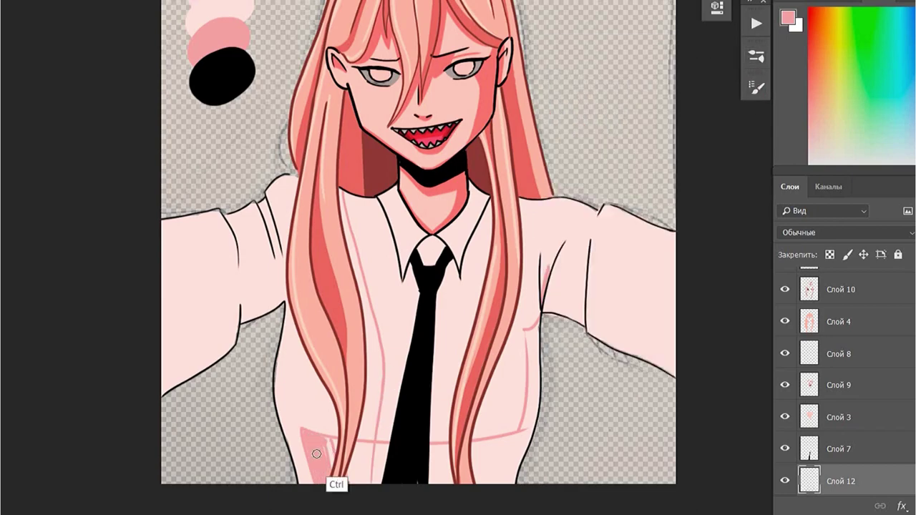
pyautogui.moveTo(328, 487)
pyautogui.mouseDown()
pyautogui.moveTo(317, 435)
pyautogui.moveTo(328, 483)
pyautogui.moveTo(442, 486)
pyautogui.moveTo(493, 434)
pyautogui.mouseUp()
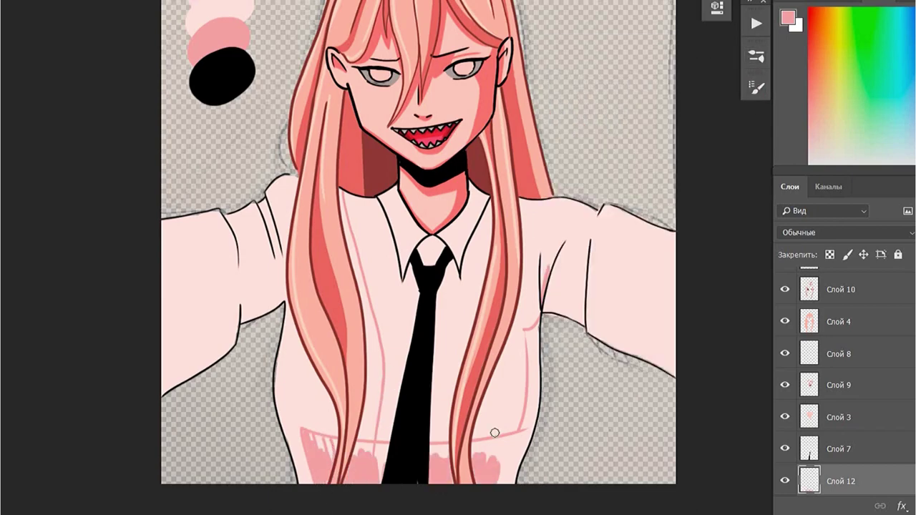
pyautogui.hotkey('ctrl', '+')
pyautogui.moveTo(248, 298)
pyautogui.mouseDown()
pyautogui.moveTo(435, 308)
pyautogui.moveTo(522, 323)
pyautogui.moveTo(488, 317)
pyautogui.mouseUp()
pyautogui.hotkey('ctrl', '-')
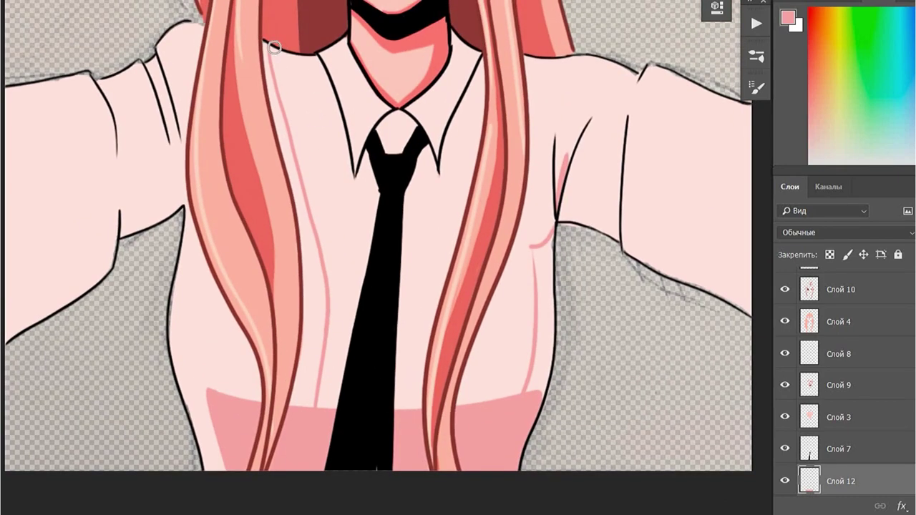
pyautogui.moveTo(276, 43); pyautogui.dragTo(300, 230)
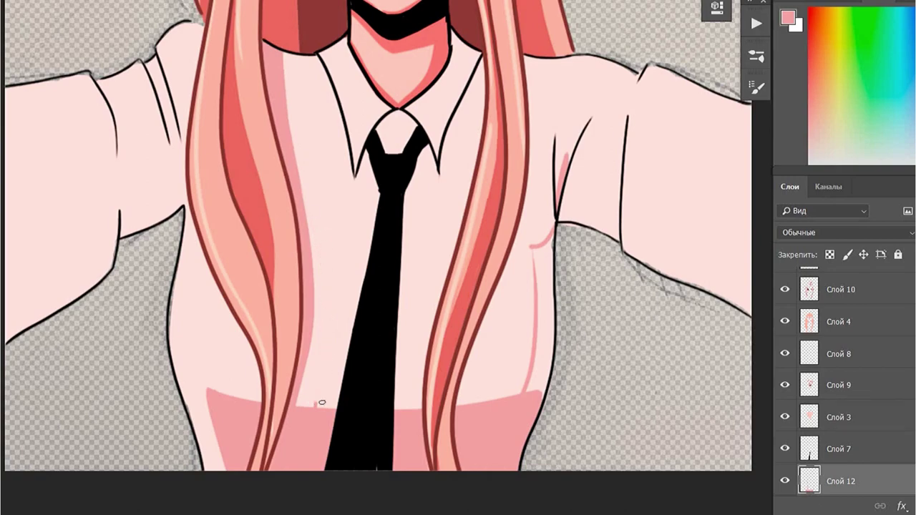
# Try another brush preset, lighten the shirt band and shade the shirt's right edge darker pink
pyautogui.click(756, 64)
pyautogui.scroll(-3, 381, 308)
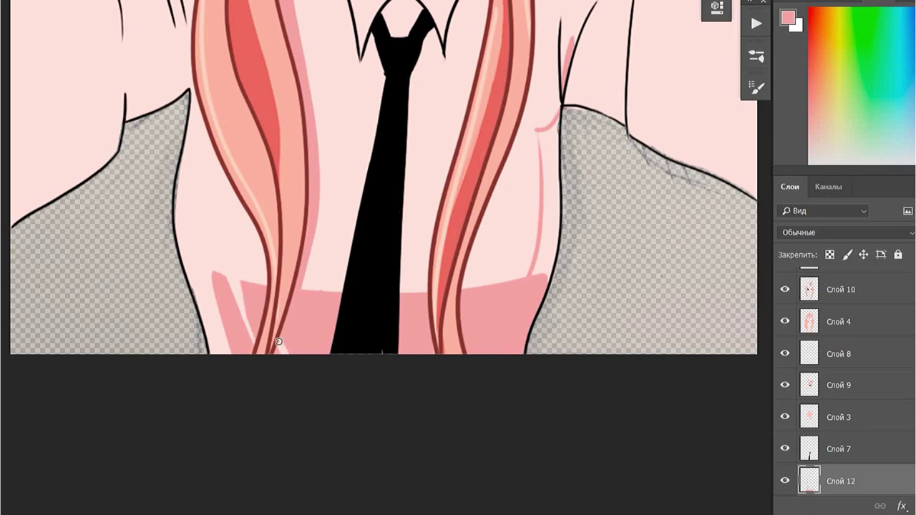
pyautogui.moveTo(498, 292)
pyautogui.mouseDown()
pyautogui.moveTo(503, 276)
pyautogui.moveTo(501, 351)
pyautogui.mouseUp()
pyautogui.scroll(3, 524, 291)
pyautogui.moveTo(477, 236); pyautogui.dragTo(487, 286)
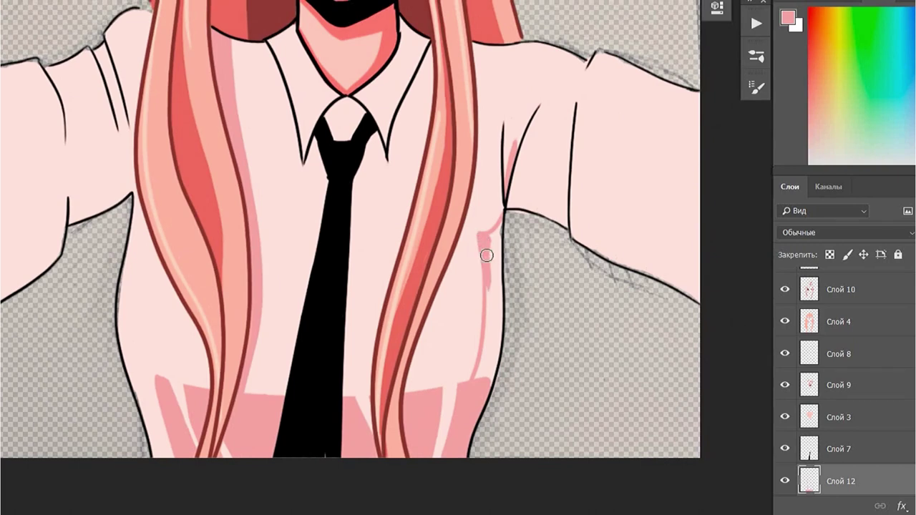
pyautogui.hotkey('ctrl', 'z')
pyautogui.moveTo(491, 241)
pyautogui.mouseDown()
pyautogui.moveTo(490, 331)
pyautogui.moveTo(475, 397)
pyautogui.mouseUp()
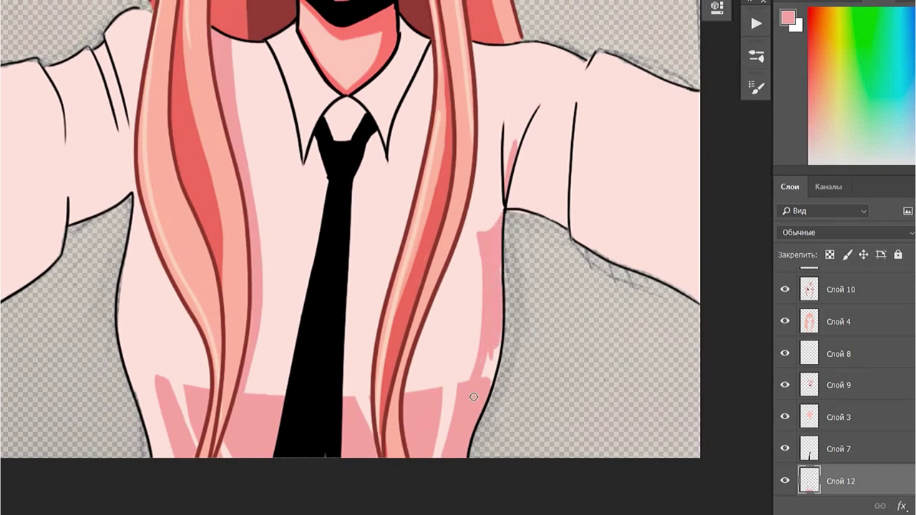
# Fill the right armpit and sleeve fold with darker pink shading
pyautogui.moveTo(570, 107)
pyautogui.mouseDown()
pyautogui.moveTo(590, 62)
pyautogui.moveTo(561, 209)
pyautogui.moveTo(515, 182)
pyautogui.moveTo(562, 127)
pyautogui.mouseUp()
pyautogui.hotkey('ctrl', 'z')
pyautogui.moveTo(533, 175)
pyautogui.mouseDown()
pyautogui.moveTo(513, 200)
pyautogui.moveTo(529, 205)
pyautogui.mouseUp()
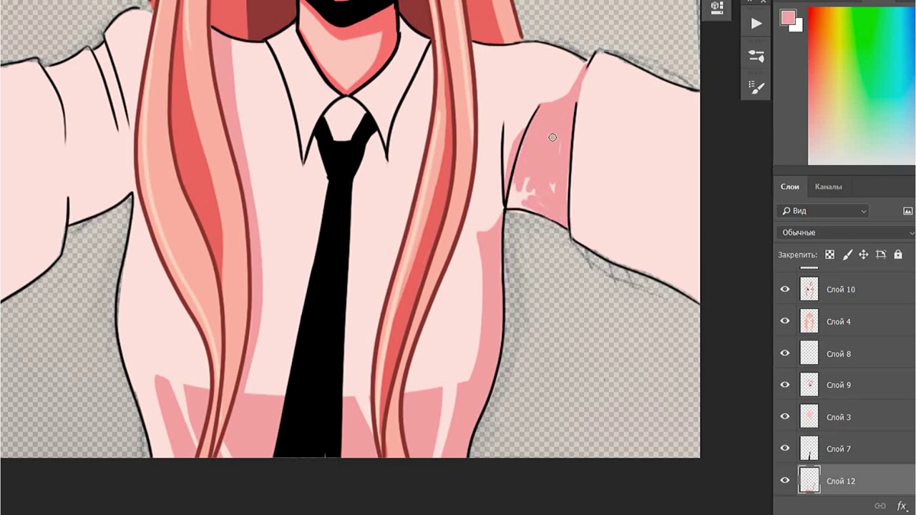
pyautogui.moveTo(552, 137); pyautogui.dragTo(514, 203)
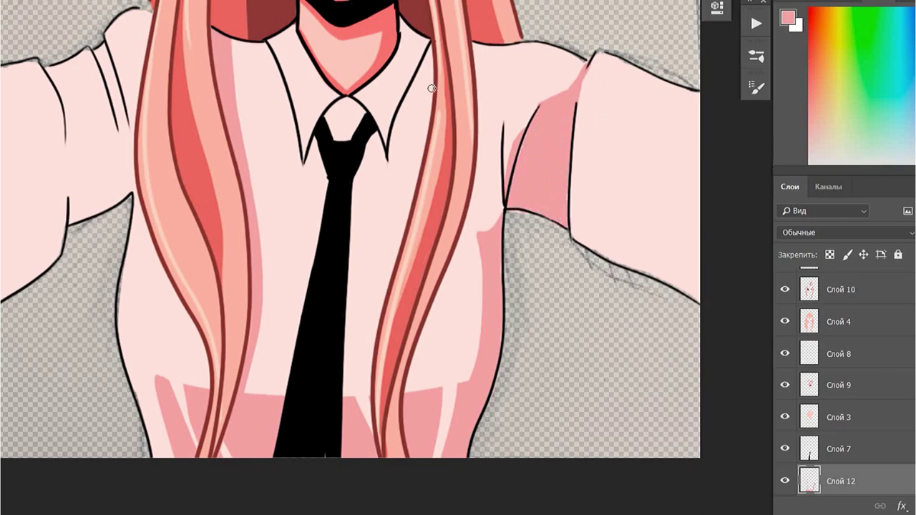
# Shade pink shadows along both collar edges and the tie's right edge
pyautogui.moveTo(432, 64); pyautogui.dragTo(371, 147)
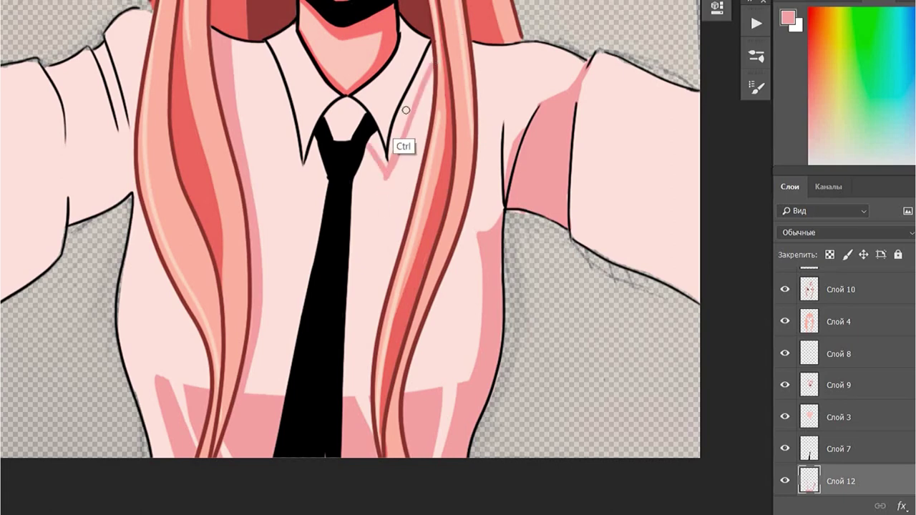
pyautogui.moveTo(390, 179)
pyautogui.mouseDown()
pyautogui.moveTo(427, 57)
pyautogui.moveTo(388, 176)
pyautogui.mouseUp()
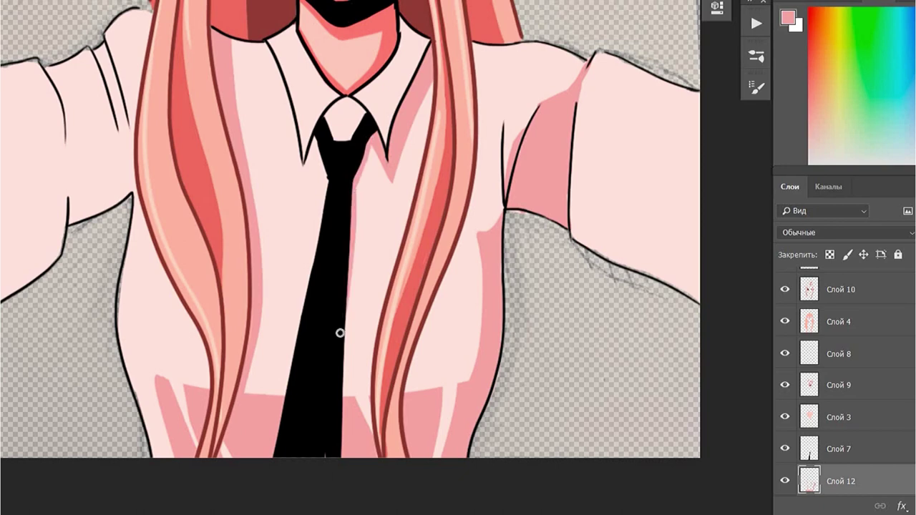
pyautogui.moveTo(336, 394); pyautogui.dragTo(354, 191)
pyautogui.moveTo(314, 159); pyautogui.dragTo(306, 162)
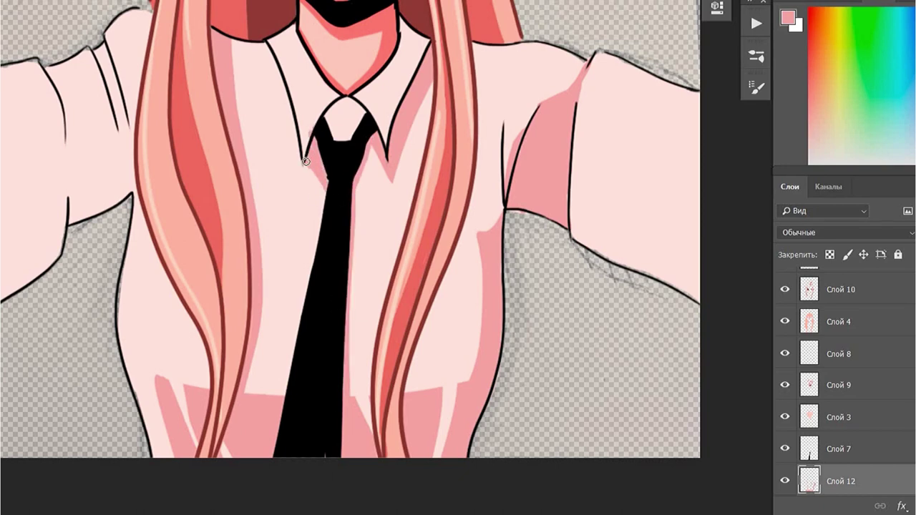
pyautogui.moveTo(263, 54); pyautogui.dragTo(303, 174)
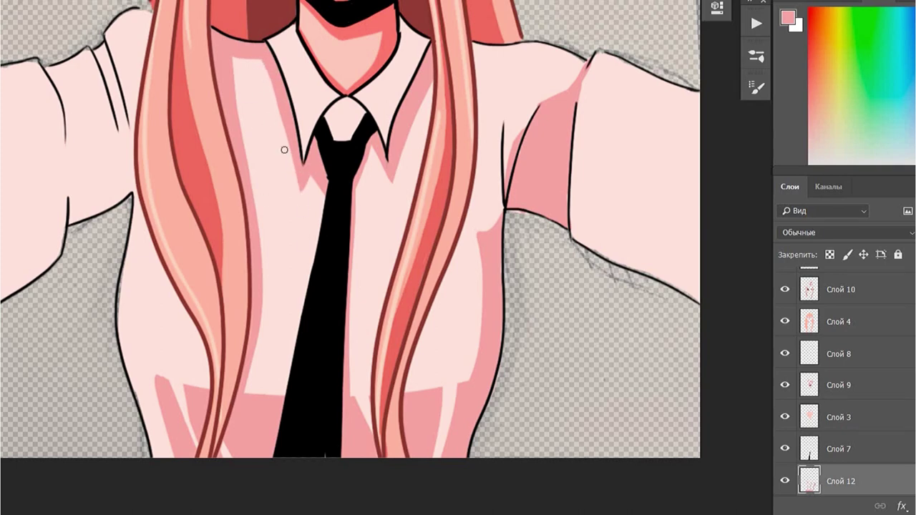
# Thicken the right neck and tie-knot outlines and shade the shirt beside the hair
pyautogui.moveTo(296, 39)
pyautogui.mouseDown()
pyautogui.moveTo(286, 88)
pyautogui.moveTo(328, 147)
pyautogui.mouseUp()
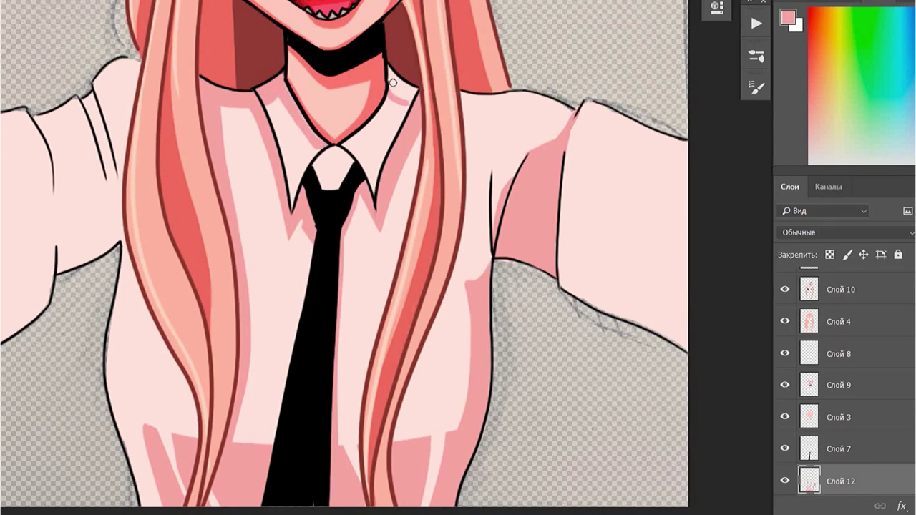
pyautogui.moveTo(393, 97); pyautogui.dragTo(348, 144)
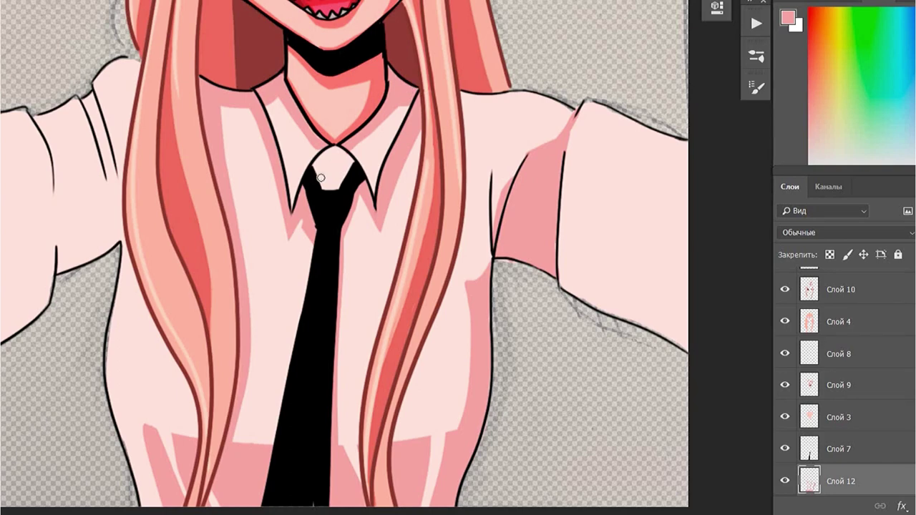
pyautogui.moveTo(319, 164); pyautogui.dragTo(344, 176)
pyautogui.moveTo(507, 91); pyautogui.dragTo(413, 368)
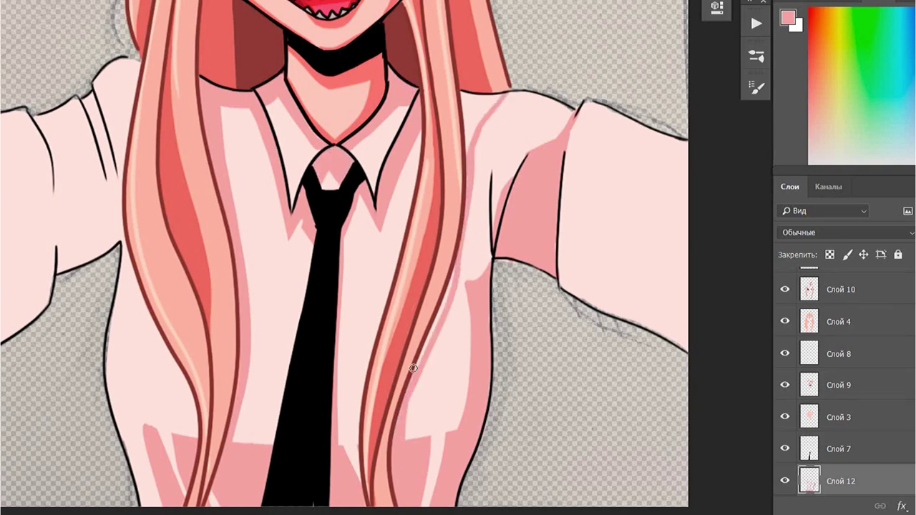
pyautogui.moveTo(473, 150)
pyautogui.mouseDown()
pyautogui.moveTo(462, 101)
pyautogui.moveTo(472, 124)
pyautogui.mouseUp()
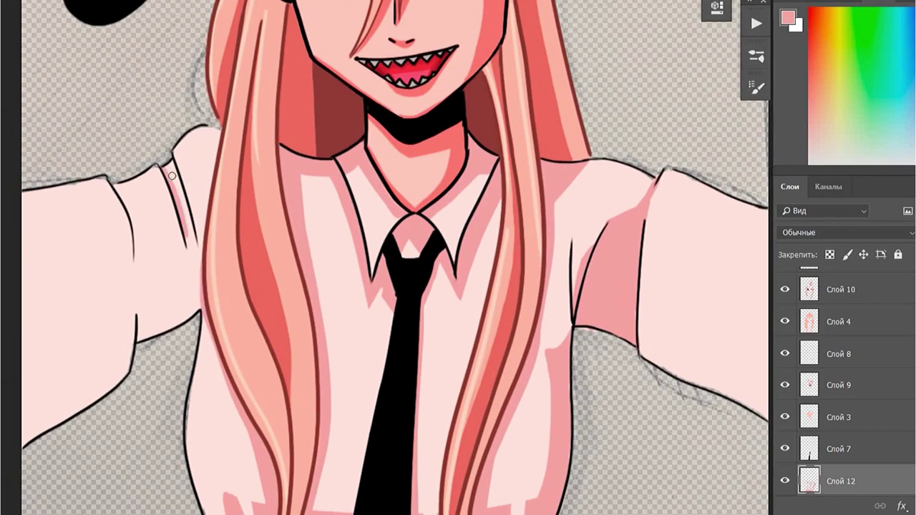
# Shade the left armpit and left sleeve down toward the cuff, dropping a right-sleeve stroke
pyautogui.moveTo(191, 244); pyautogui.dragTo(140, 318)
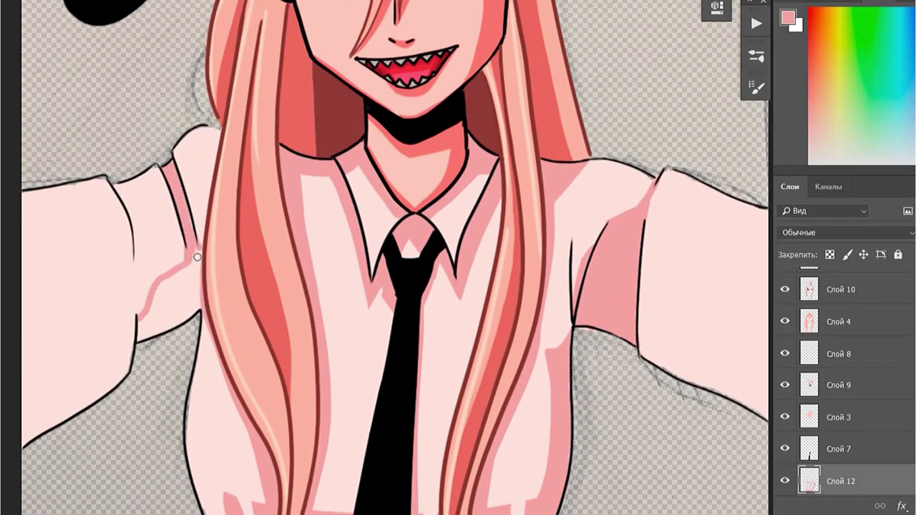
pyautogui.moveTo(197, 257); pyautogui.dragTo(140, 326)
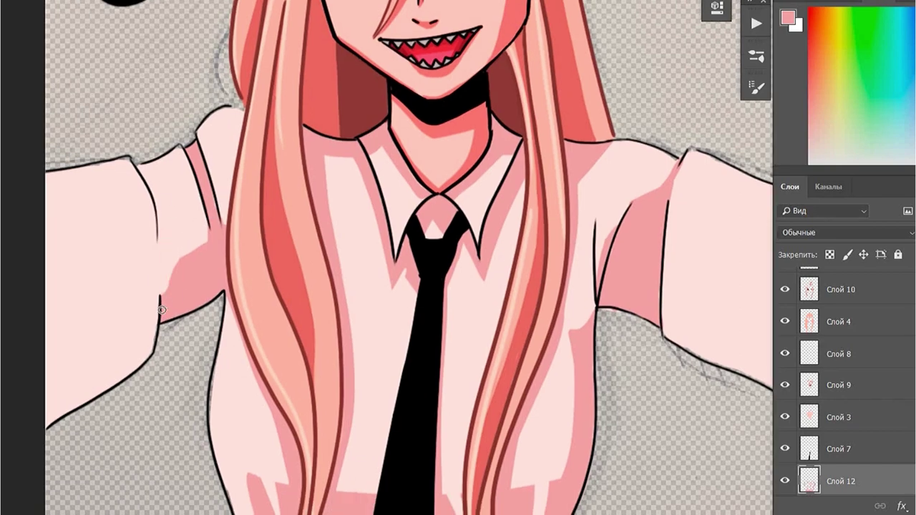
pyautogui.moveTo(157, 276)
pyautogui.mouseDown()
pyautogui.moveTo(50, 422)
pyautogui.moveTo(86, 380)
pyautogui.mouseUp()
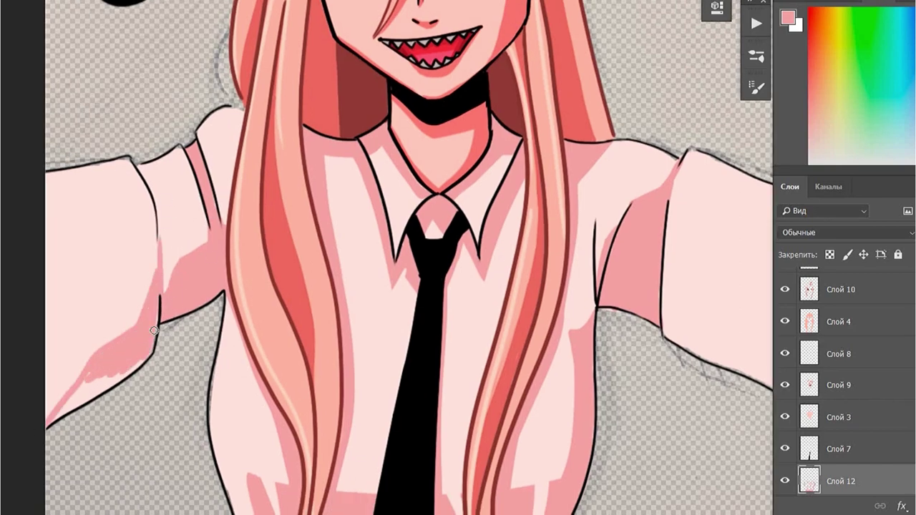
pyautogui.moveTo(154, 330); pyautogui.dragTo(54, 418)
pyautogui.moveTo(147, 354); pyautogui.dragTo(103, 385)
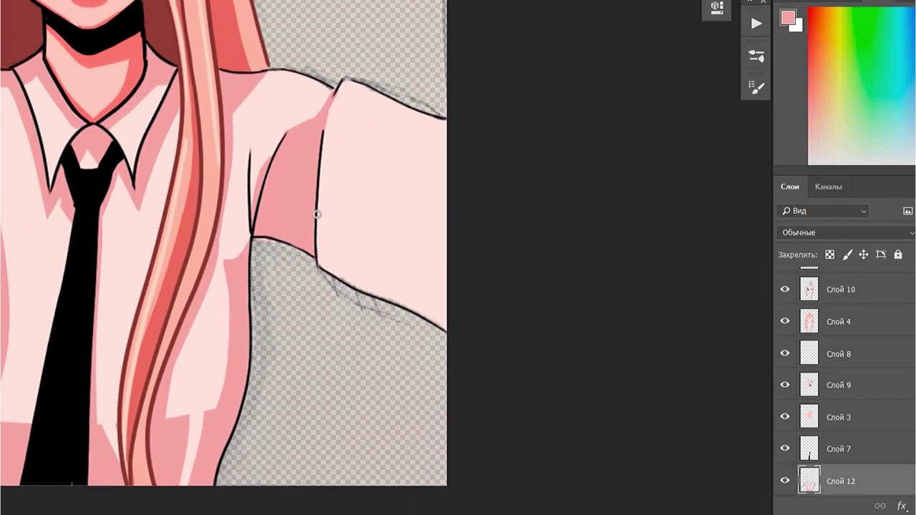
pyautogui.moveTo(336, 252)
pyautogui.mouseDown()
pyautogui.moveTo(446, 273)
pyautogui.moveTo(368, 280)
pyautogui.moveTo(446, 310)
pyautogui.moveTo(324, 266)
pyautogui.moveTo(372, 286)
pyautogui.mouseUp()
pyautogui.hotkey('ctrl', 'z')
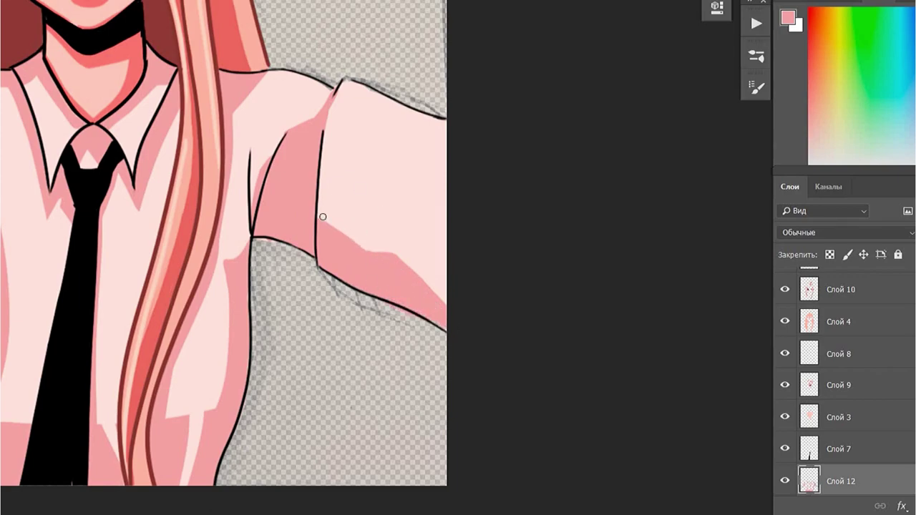
pyautogui.scroll(-2, 398, 241)
# Sample a lighter pink, cover the left sleeve's shoulder highlight, then pan around to review the shirt
pyautogui.scroll(-2, 443, 222)
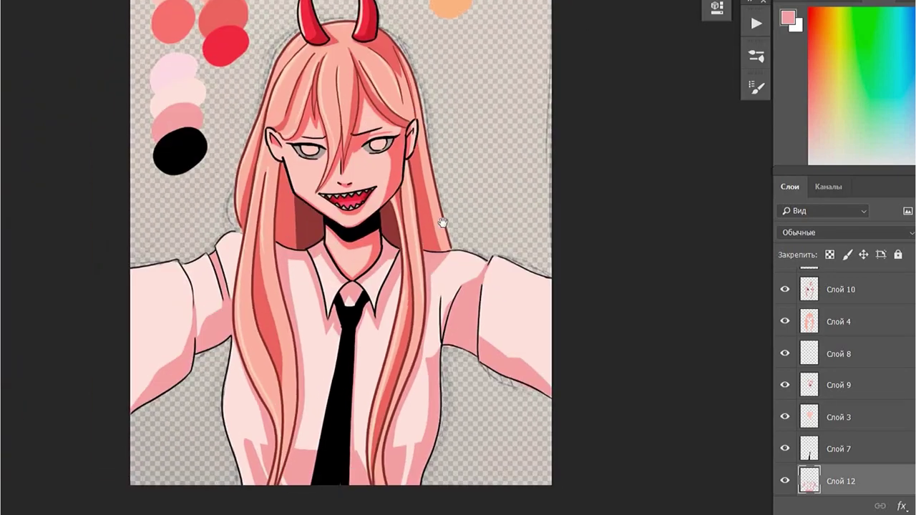
pyautogui.moveTo(443, 223); pyautogui.dragTo(516, 279)
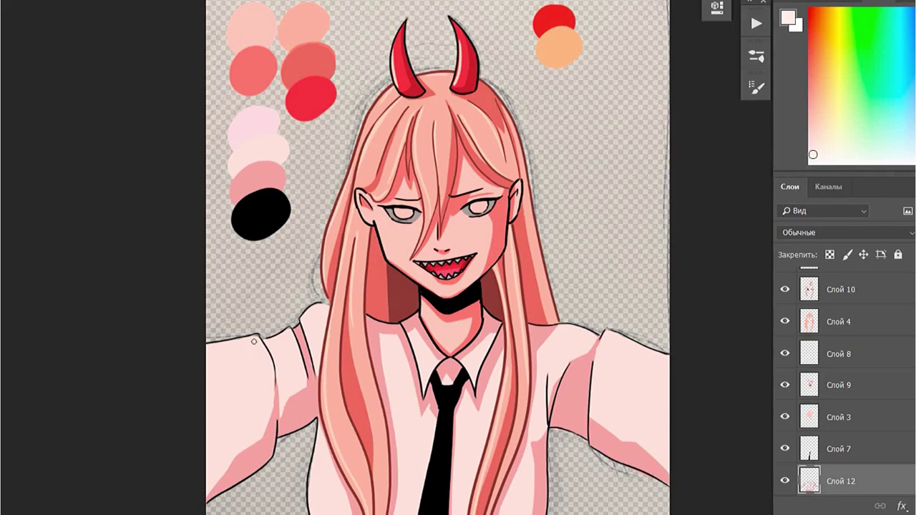
pyautogui.moveTo(241, 344); pyautogui.dragTo(244, 444)
pyautogui.scroll(2, 306, 277)
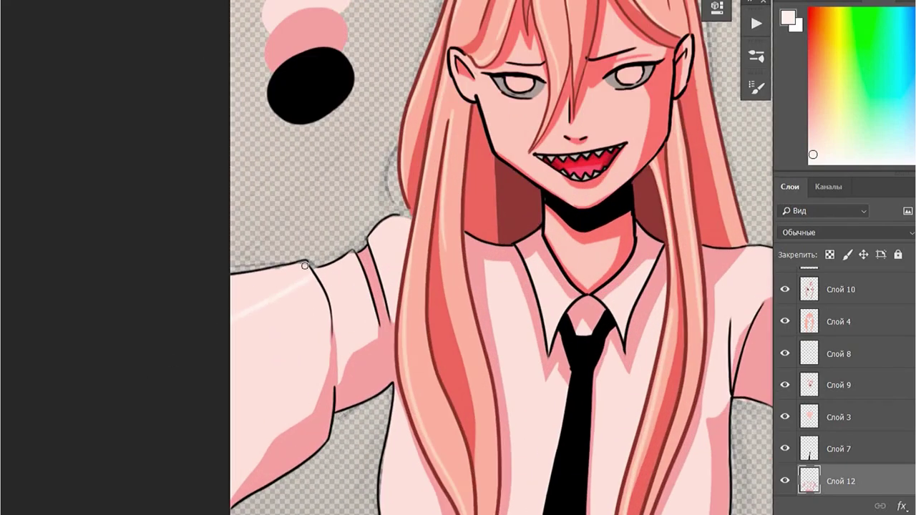
pyautogui.moveTo(304, 265)
pyautogui.mouseDown()
pyautogui.moveTo(236, 284)
pyautogui.moveTo(281, 289)
pyautogui.mouseUp()
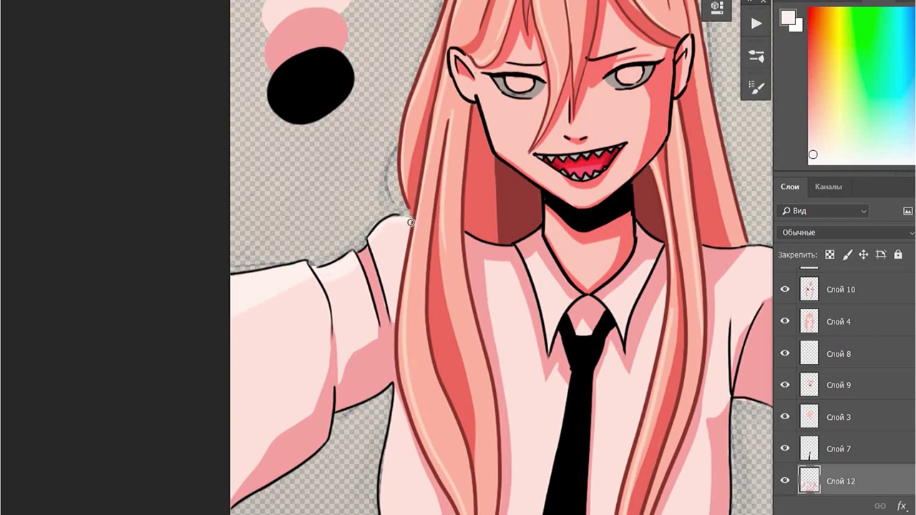
pyautogui.scroll(-1, 528, 227)
pyautogui.scroll(-4, 388, 342)
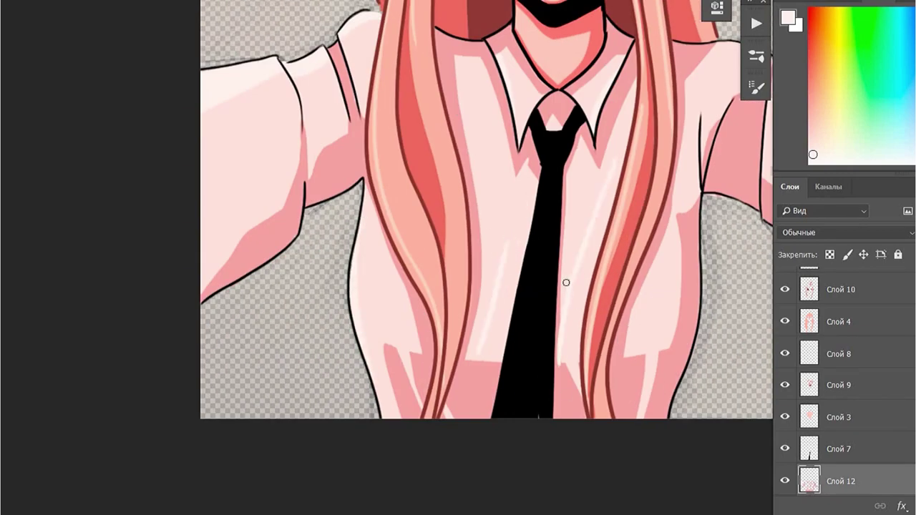
pyautogui.moveTo(615, 229); pyautogui.dragTo(518, 306)
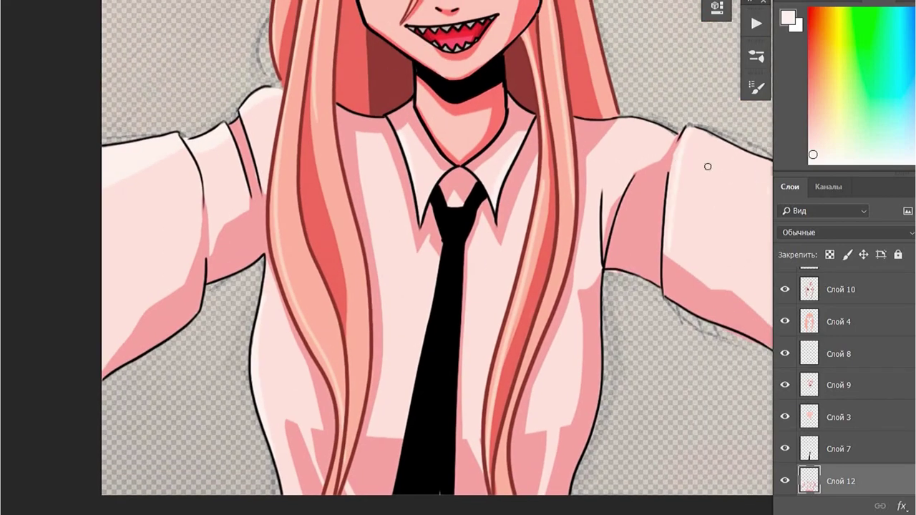
pyautogui.hscroll(2, 705, 172)
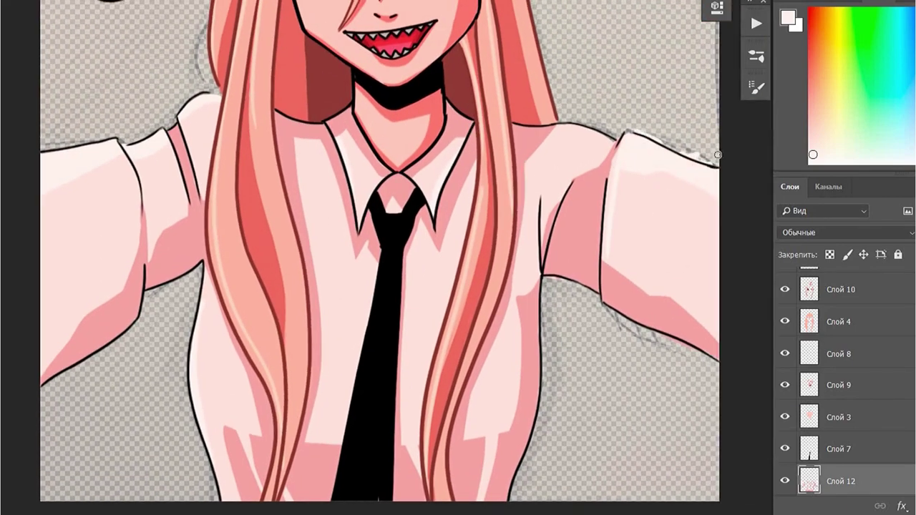
pyautogui.scroll(-3, 694, 128)
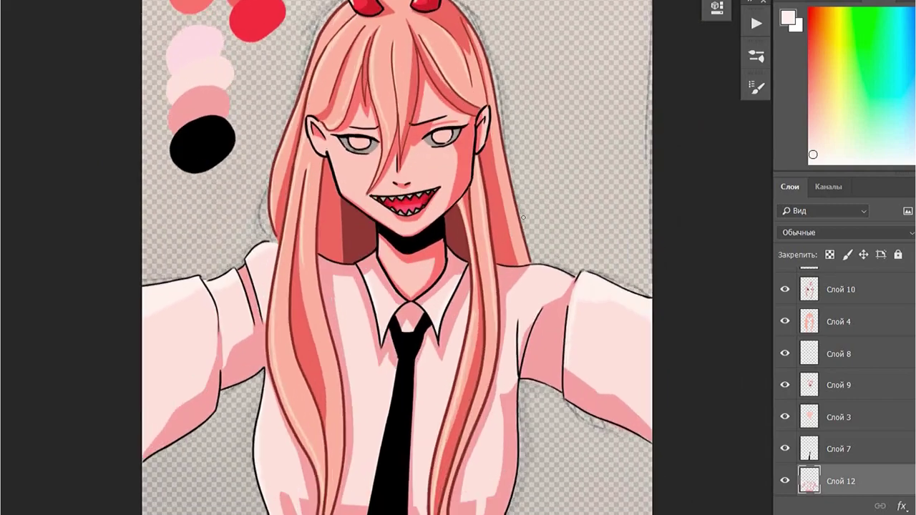
pyautogui.scroll(3, 470, 253)
# On Слой 8, repaint the grey of both eyes a lighter grey
pyautogui.scroll(2, 470, 253)
pyautogui.keyDown('ctrl'); pyautogui.click(345, 137); pyautogui.keyUp('ctrl')
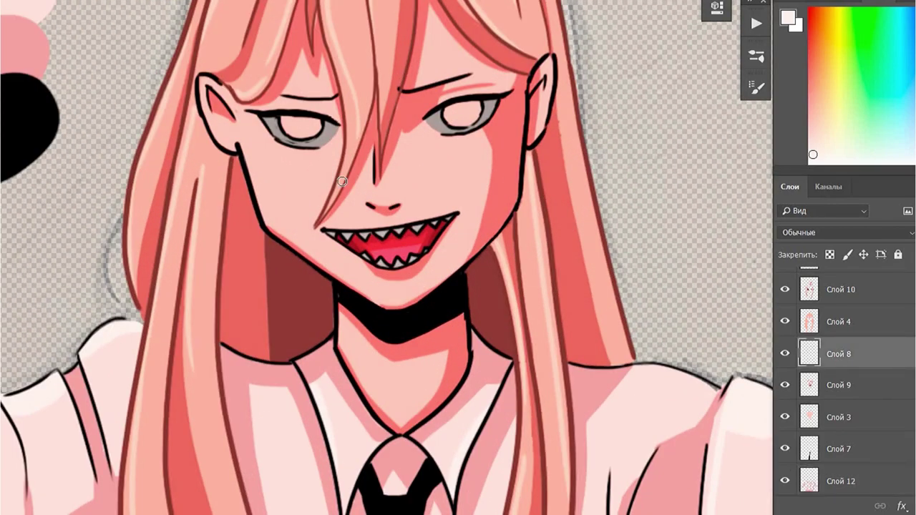
pyautogui.scroll(3, 342, 182)
pyautogui.keyDown('alt'); pyautogui.click(408, 249); pyautogui.keyUp('alt')
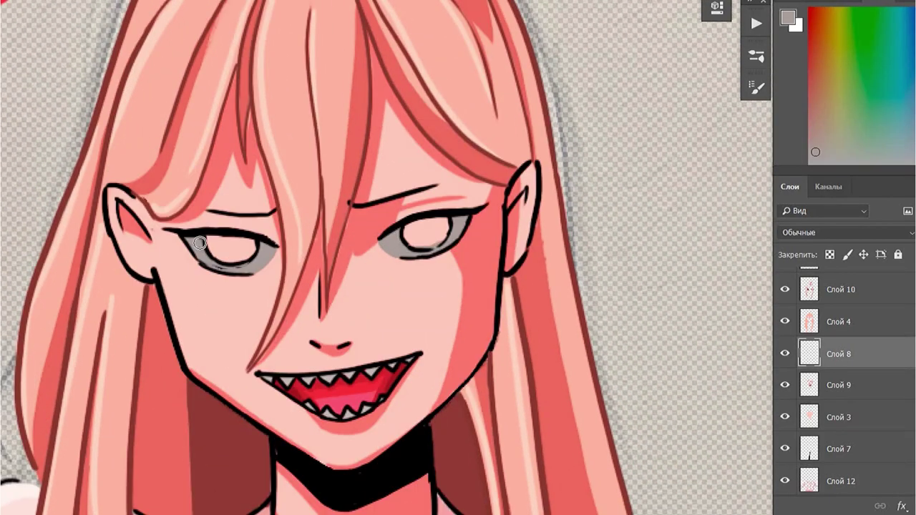
pyautogui.keyDown('alt'); pyautogui.click(430, 243); pyautogui.keyUp('alt')
pyautogui.moveTo(412, 251); pyautogui.dragTo(448, 245)
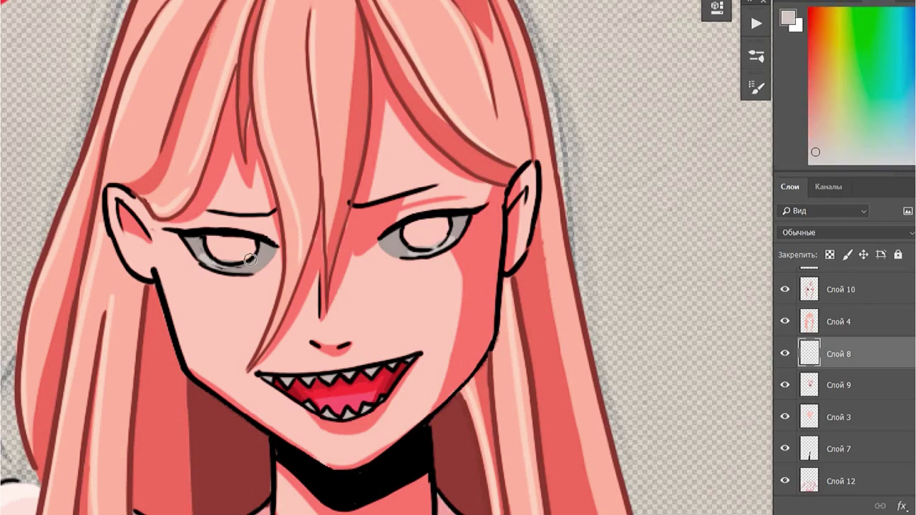
pyautogui.moveTo(200, 255); pyautogui.dragTo(257, 269)
pyautogui.keyDown('alt'); pyautogui.click(383, 233); pyautogui.keyUp('alt')
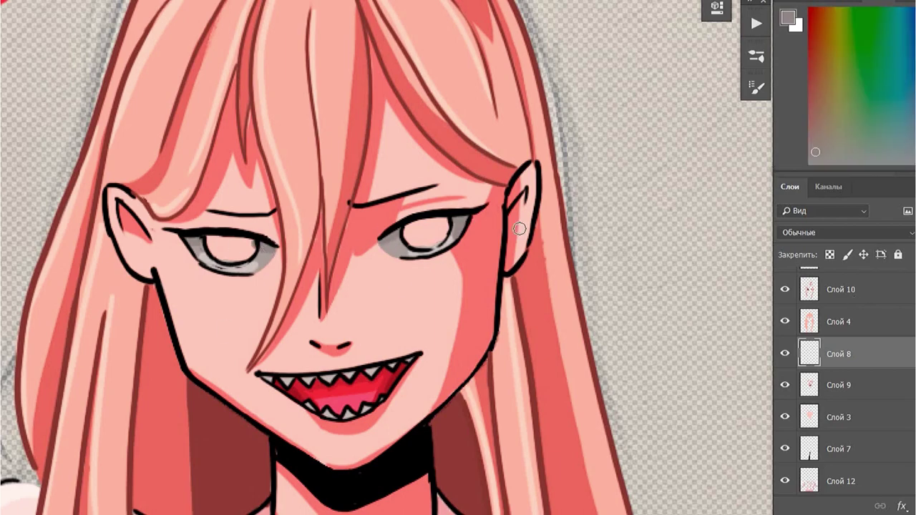
pyautogui.scroll(2, 844, 358)
# On a new layer Слой 13, paint both irises peach
pyautogui.hotkey('ctrl', 'shift', 'n')
pyautogui.press('Return')
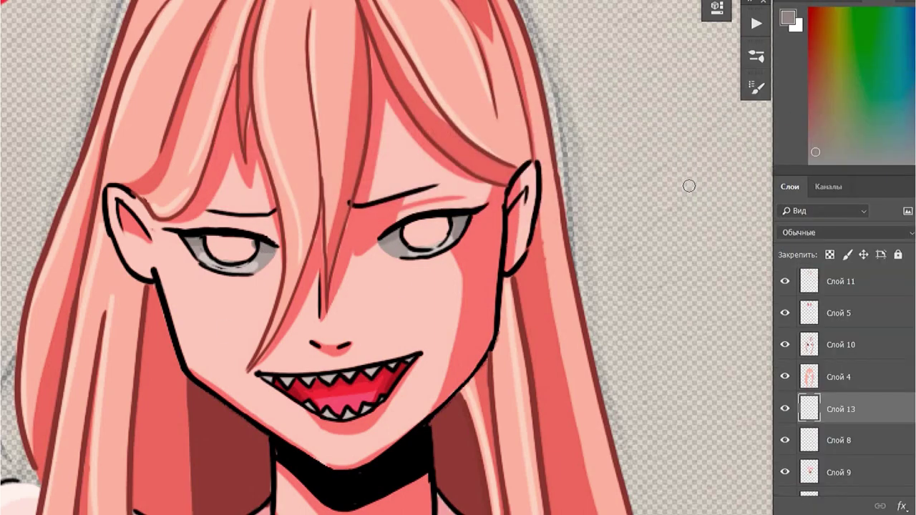
pyautogui.moveTo(504, 70)
pyautogui.mouseDown()
pyautogui.moveTo(462, 210)
pyautogui.moveTo(501, 401)
pyautogui.mouseUp()
pyautogui.keyDown('alt'); pyautogui.click(548, 161); pyautogui.keyUp('alt')
pyautogui.moveTo(501, 358); pyautogui.dragTo(466, 193)
pyautogui.moveTo(379, 331); pyautogui.dragTo(414, 310)
pyautogui.moveTo(195, 315); pyautogui.dragTo(232, 313)
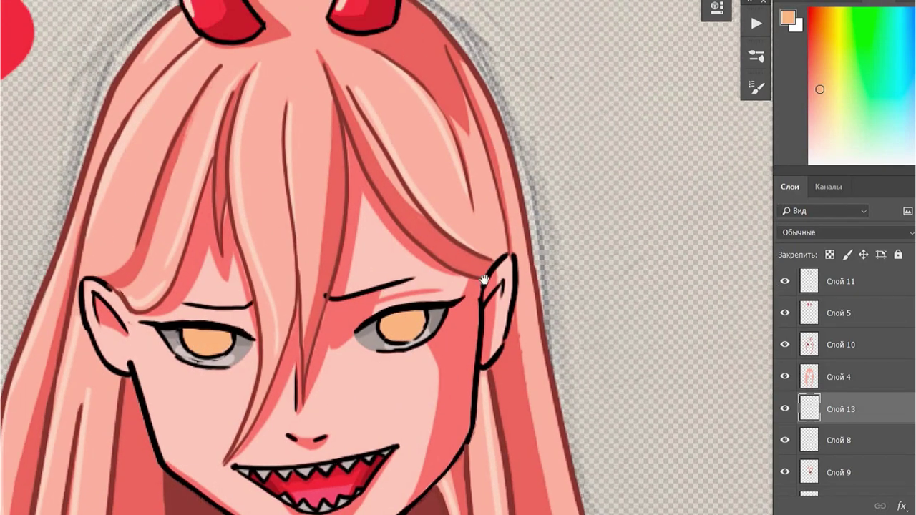
pyautogui.moveTo(447, 272); pyautogui.dragTo(465, 429)
# Ring the right iris with red and a crosshair spiral
pyautogui.keyDown('alt'); pyautogui.click(474, 24); pyautogui.keyUp('alt')
pyautogui.moveTo(475, 214); pyautogui.dragTo(350, 210)
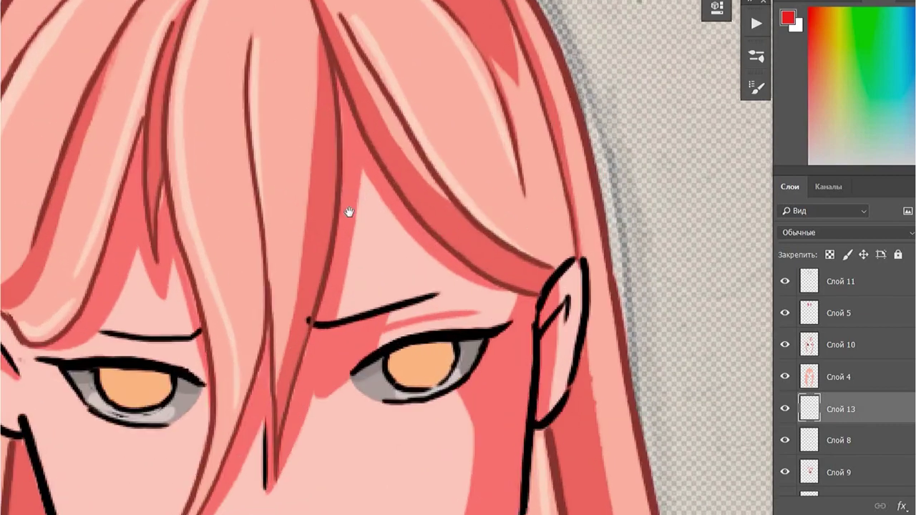
pyautogui.moveTo(399, 245)
pyautogui.mouseDown()
pyautogui.moveTo(445, 225)
pyautogui.moveTo(428, 225)
pyautogui.mouseUp()
pyautogui.hotkey('ctrl', 'z')
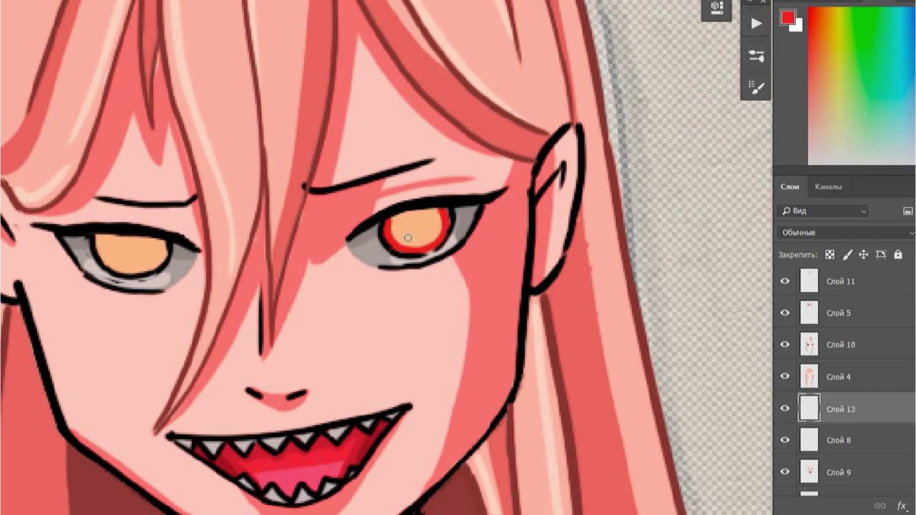
pyautogui.hotkey('ctrl', 'shift', 'z')
pyautogui.keyDown('alt'); pyautogui.click(419, 245); pyautogui.keyUp('alt')
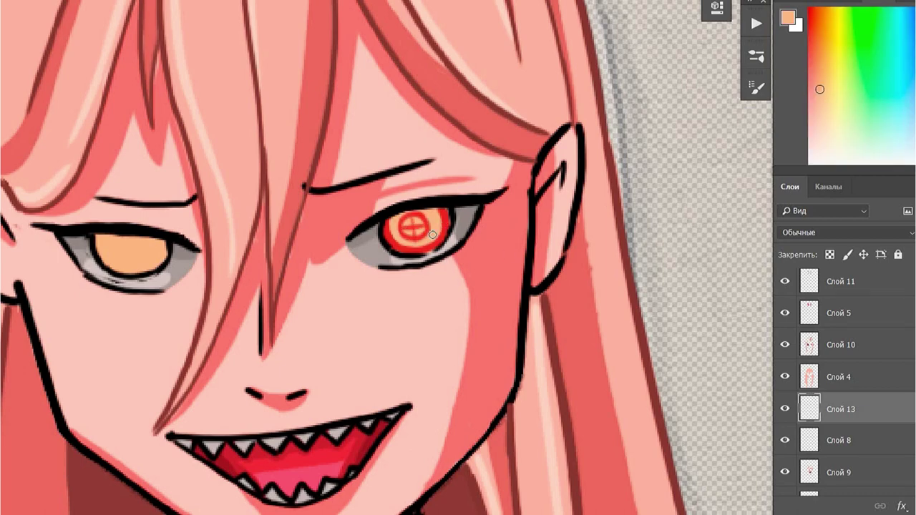
pyautogui.keyDown('alt'); pyautogui.click(387, 222); pyautogui.keyUp('alt')
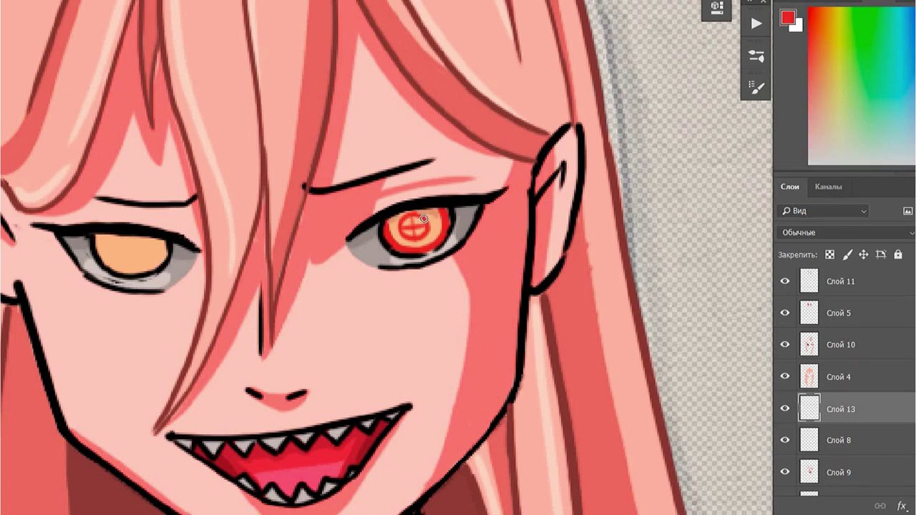
# Draw the red ring and crosshair in the left iris, undoing stray strokes
pyautogui.moveTo(99, 237)
pyautogui.mouseDown()
pyautogui.moveTo(131, 273)
pyautogui.moveTo(163, 242)
pyautogui.moveTo(138, 246)
pyautogui.mouseUp()
pyautogui.hotkey('ctrl', 'z')
pyautogui.hotkey('ctrl', 'z')
pyautogui.hotkey('ctrl', 'z')
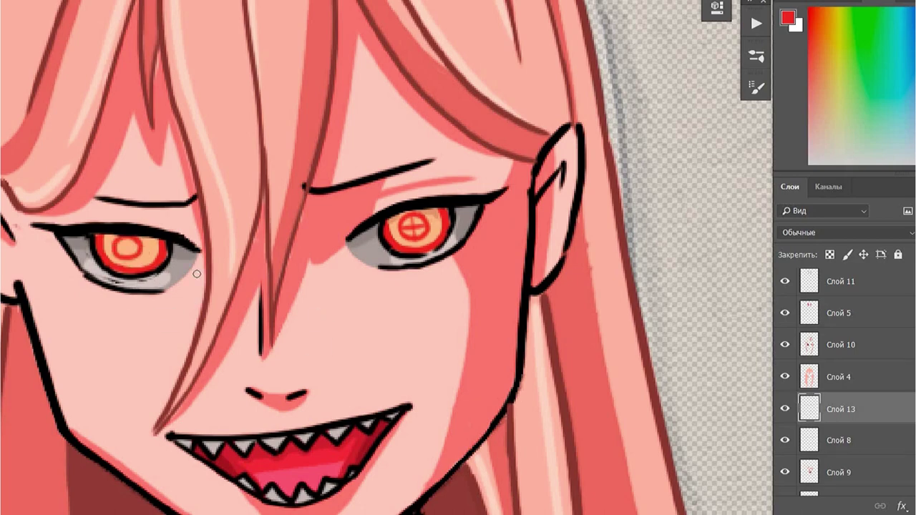
pyautogui.hotkey('ctrl', 'z')
pyautogui.moveTo(118, 243); pyautogui.dragTo(147, 247)
pyautogui.hotkey('ctrl', 'z')
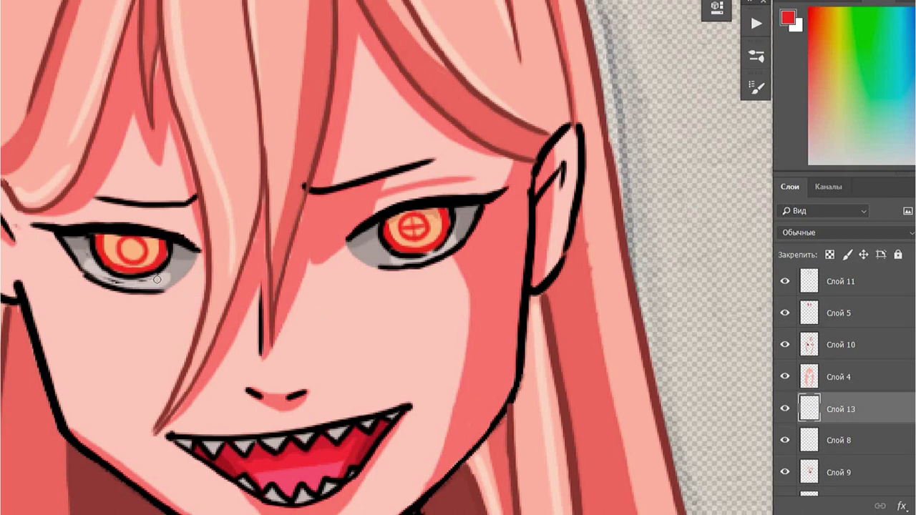
pyautogui.hotkey('ctrl', '-')
pyautogui.hotkey('ctrl', '-')
pyautogui.scroll(3, 137, 264)
pyautogui.moveTo(154, 158); pyautogui.dragTo(176, 165)
pyautogui.hotkey('ctrl', 'z')
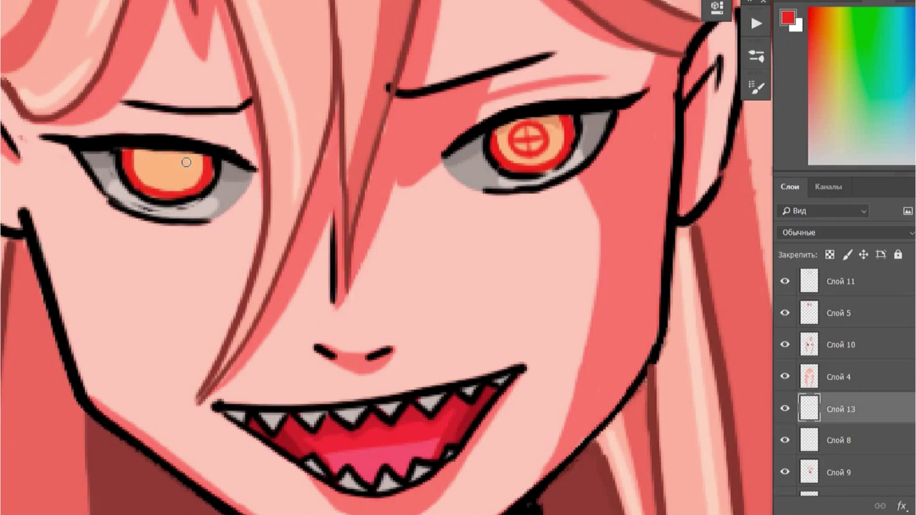
pyautogui.hotkey('alt', ']')
pyautogui.hotkey('alt', ']')
pyautogui.hotkey('alt', ']')
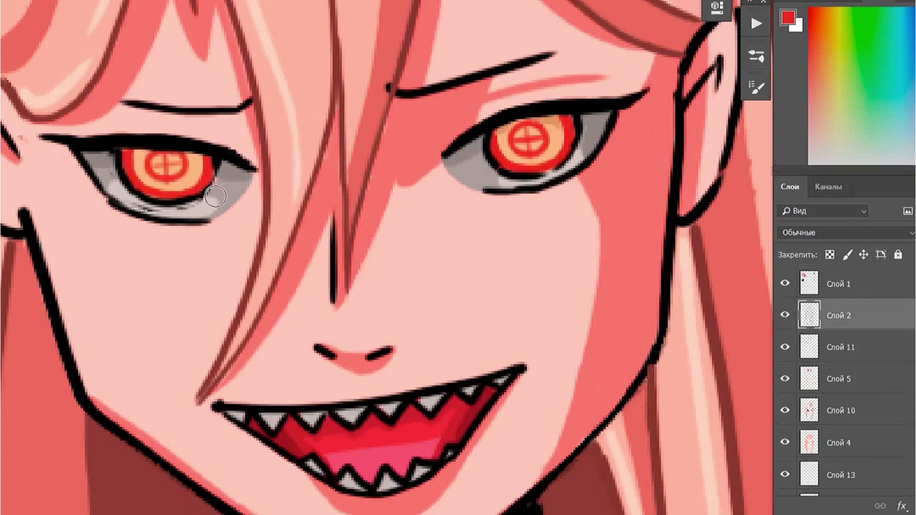
# On the line layer, extend the red rims around the left and right irises
pyautogui.keyDown('alt'); pyautogui.click(241, 187); pyautogui.keyUp('alt')
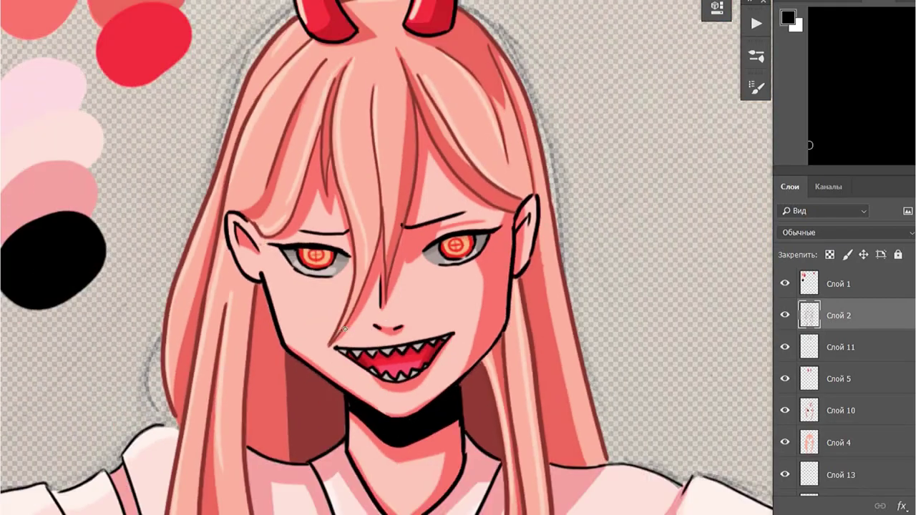
pyautogui.moveTo(541, 242); pyautogui.dragTo(389, 245)
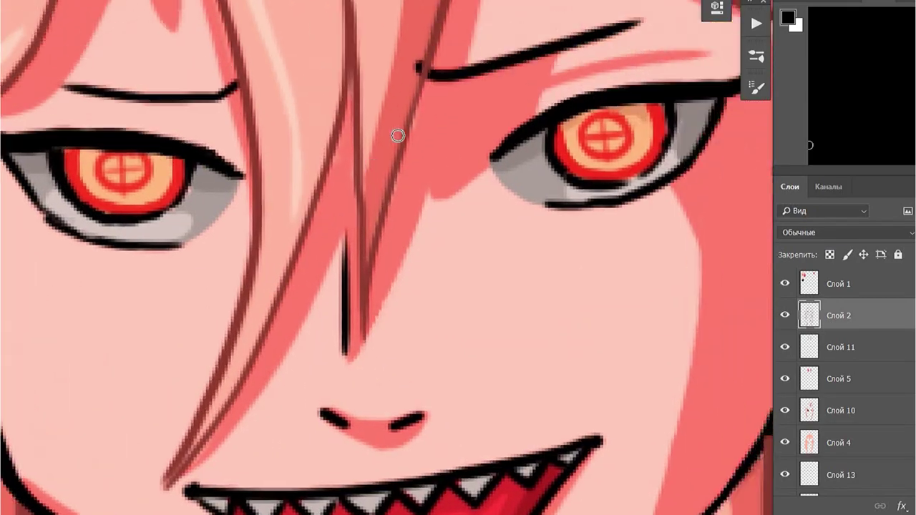
pyautogui.moveTo(399, 133); pyautogui.dragTo(262, 184)
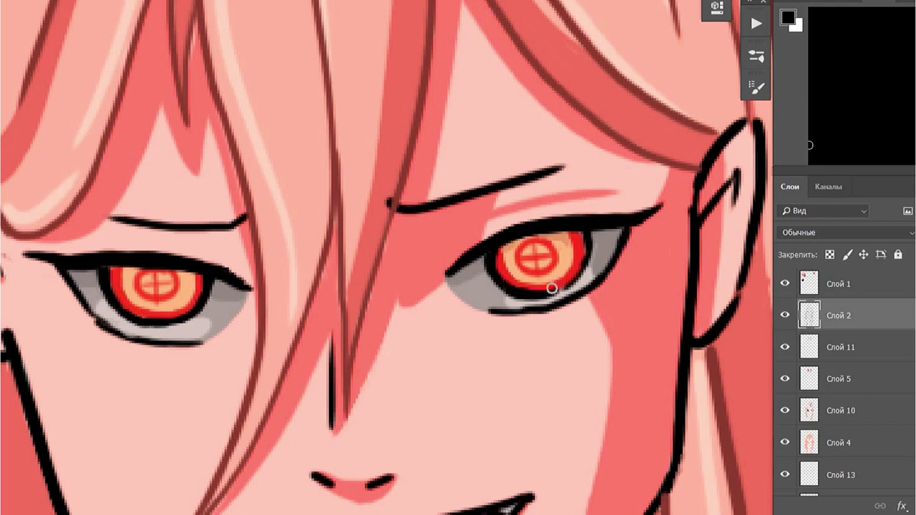
pyautogui.moveTo(120, 275); pyautogui.dragTo(148, 310)
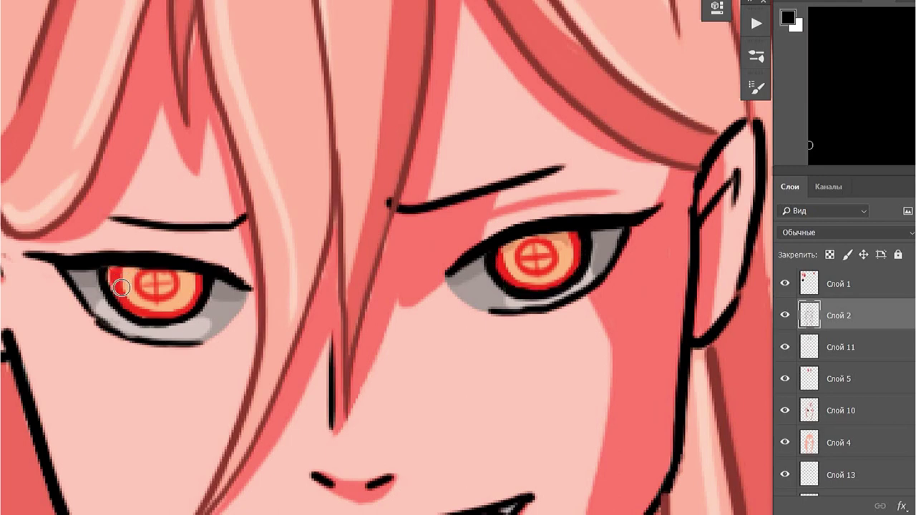
pyautogui.moveTo(506, 265)
pyautogui.mouseDown()
pyautogui.moveTo(533, 282)
pyautogui.moveTo(577, 250)
pyautogui.moveTo(579, 236)
pyautogui.mouseUp()
# On Слой 13, cover the left crosshair with peach and redraw it in red
pyautogui.keyDown('ctrl'); pyautogui.click(154, 293); pyautogui.keyUp('ctrl')
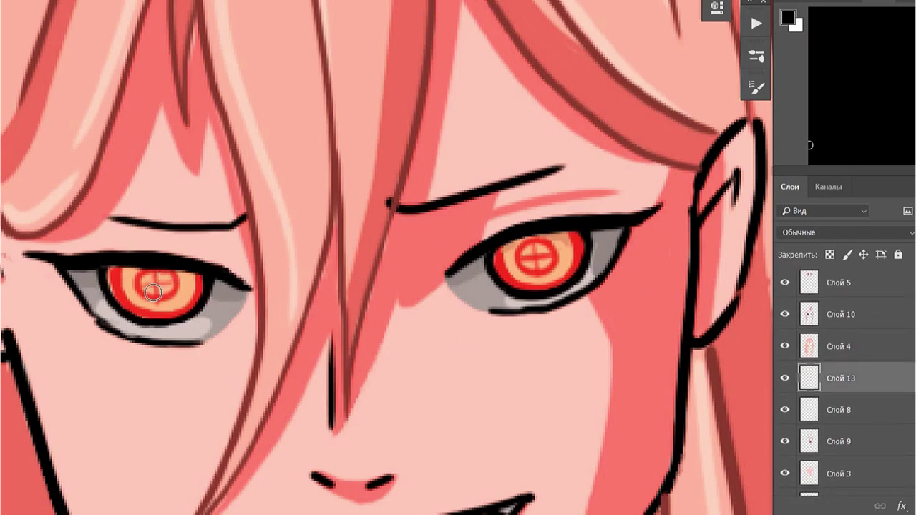
pyautogui.keyDown('alt'); pyautogui.click(111, 272); pyautogui.keyUp('alt')
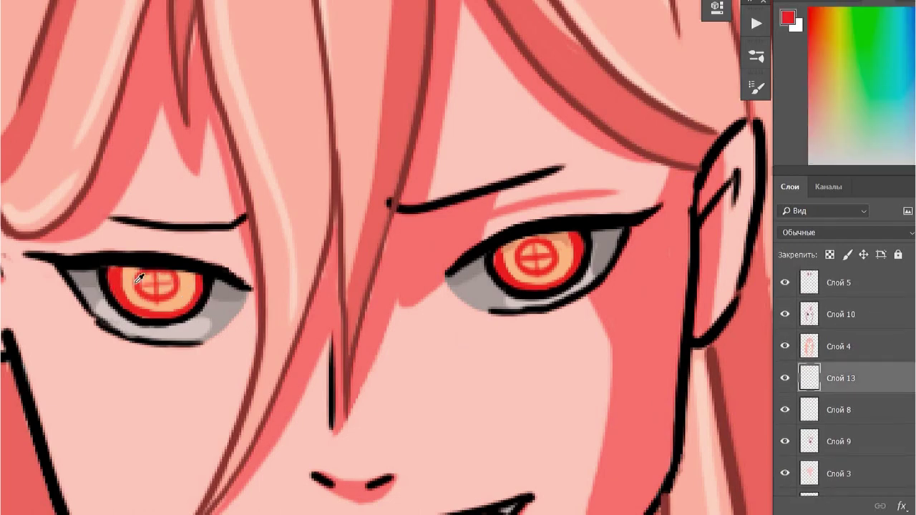
pyautogui.moveTo(200, 254)
pyautogui.mouseDown()
pyautogui.moveTo(367, 281)
pyautogui.moveTo(259, 292)
pyautogui.moveTo(274, 313)
pyautogui.moveTo(258, 318)
pyautogui.mouseUp()
pyautogui.keyDown('alt'); pyautogui.click(286, 292); pyautogui.keyUp('alt')
pyautogui.keyDown('alt'); pyautogui.click(269, 309); pyautogui.keyUp('alt')
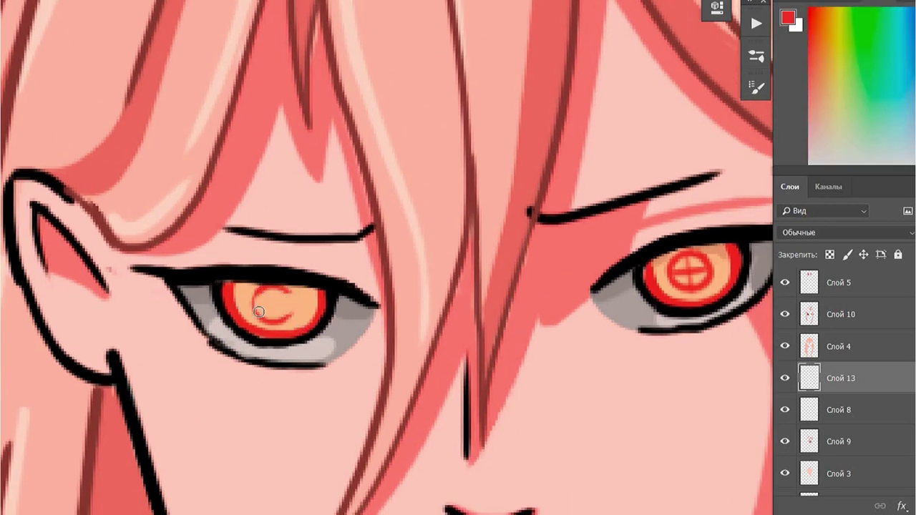
pyautogui.moveTo(275, 285)
pyautogui.mouseDown()
pyautogui.moveTo(290, 315)
pyautogui.moveTo(275, 319)
pyautogui.mouseUp()
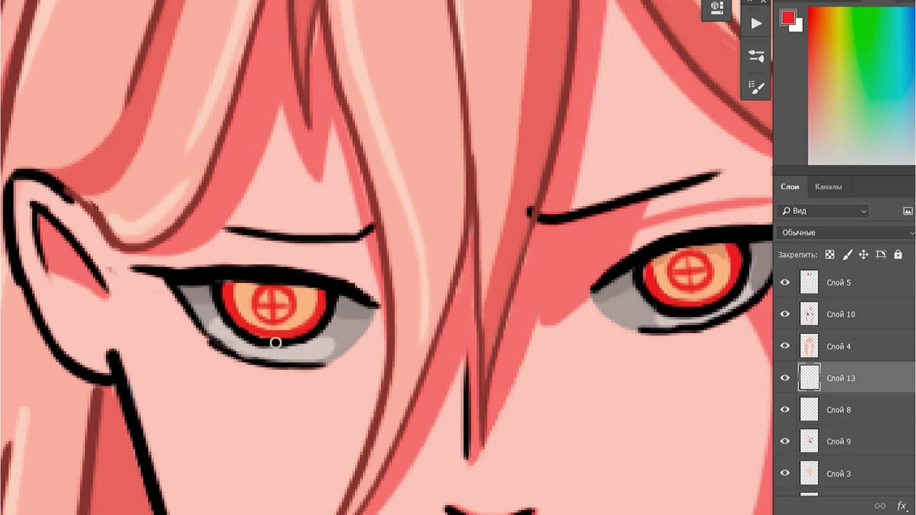
pyautogui.scroll(-5, 276, 341)
pyautogui.scroll(1, 547, 226)
pyautogui.scroll(3, 546, 226)
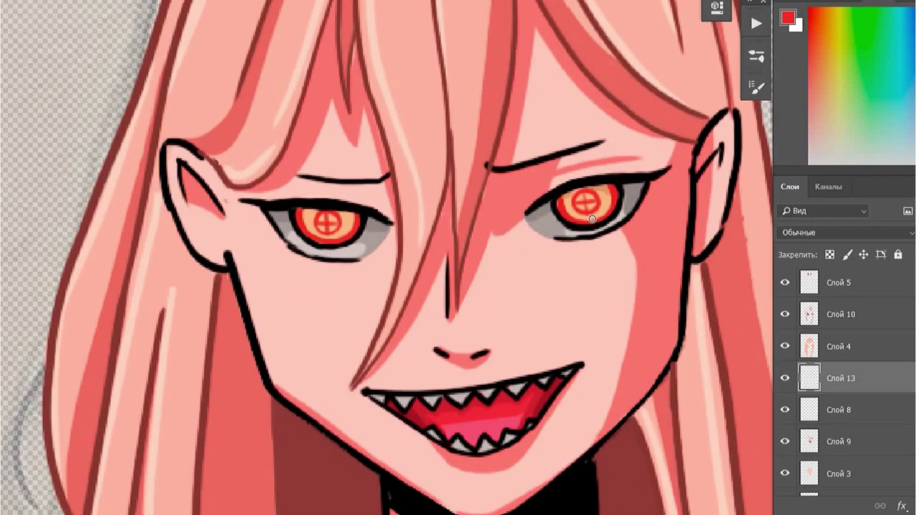
pyautogui.click(838, 442)
pyautogui.keyDown('alt'); pyautogui.click(261, 183); pyautogui.keyUp('alt')
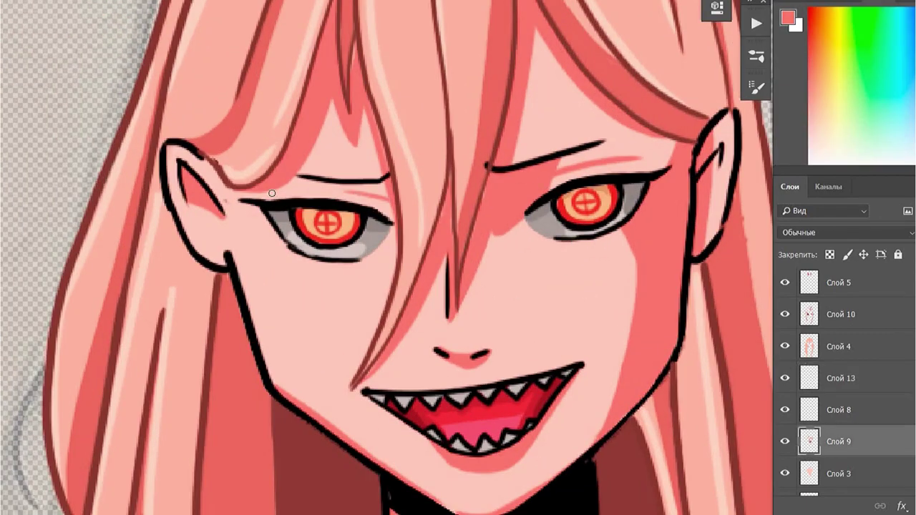
# On Слой 2, draw black lower-lid lash strokes under the eyes, undoing a stray stroke
pyautogui.hotkey('alt', '.')
pyautogui.hotkey('alt', '[')
pyautogui.keyDown('alt'); pyautogui.click(637, 173); pyautogui.keyUp('alt')
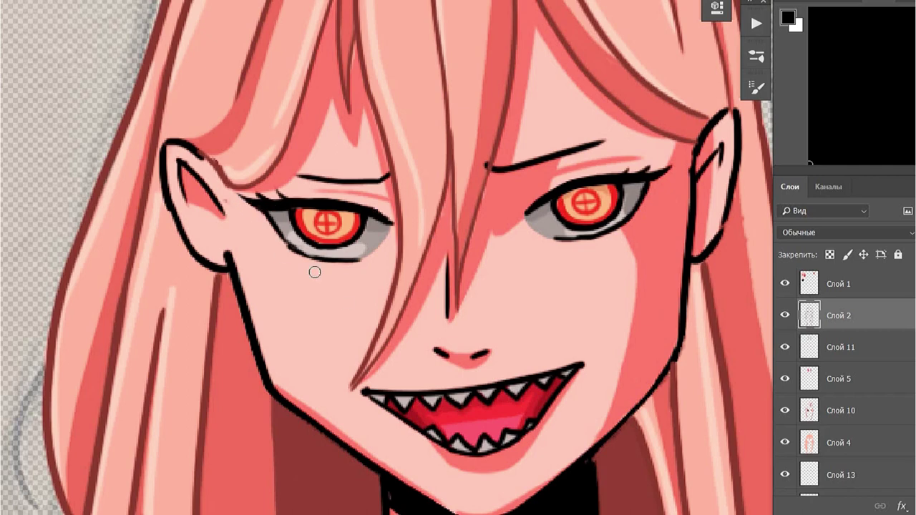
pyautogui.moveTo(545, 238); pyautogui.dragTo(632, 233)
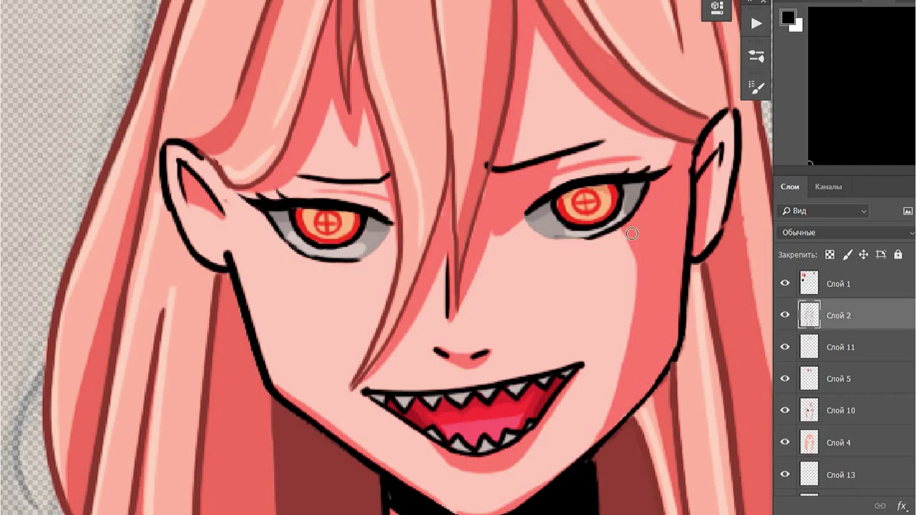
pyautogui.keyDown('alt'); pyautogui.click(508, 118); pyautogui.keyUp('alt')
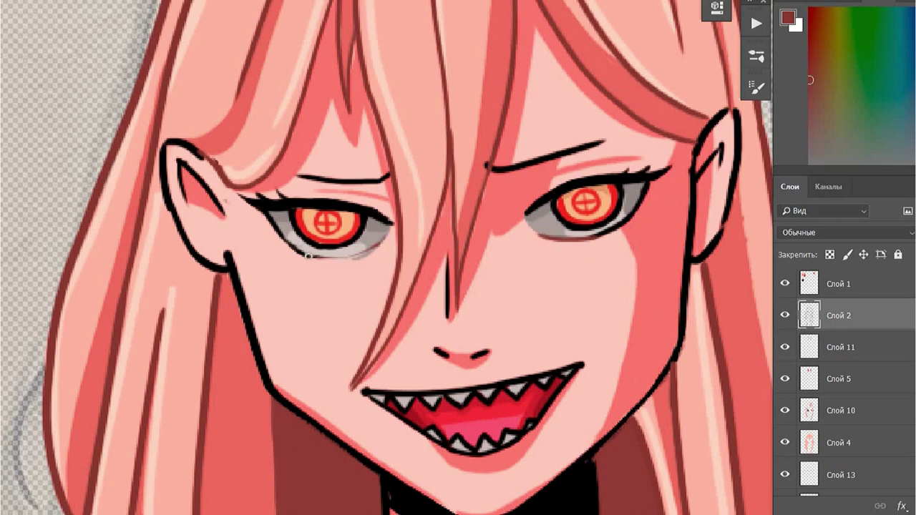
pyautogui.hotkey('ctrl', 'alt', 'z')
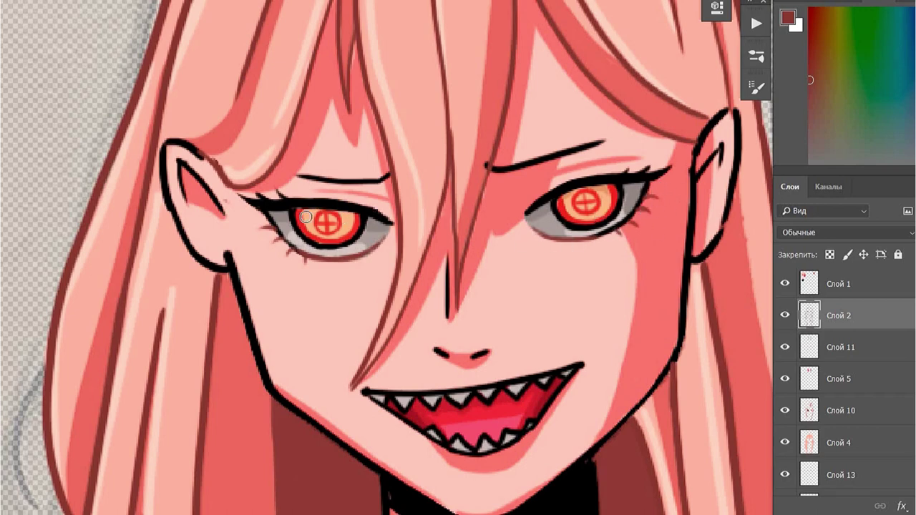
pyautogui.press('d')
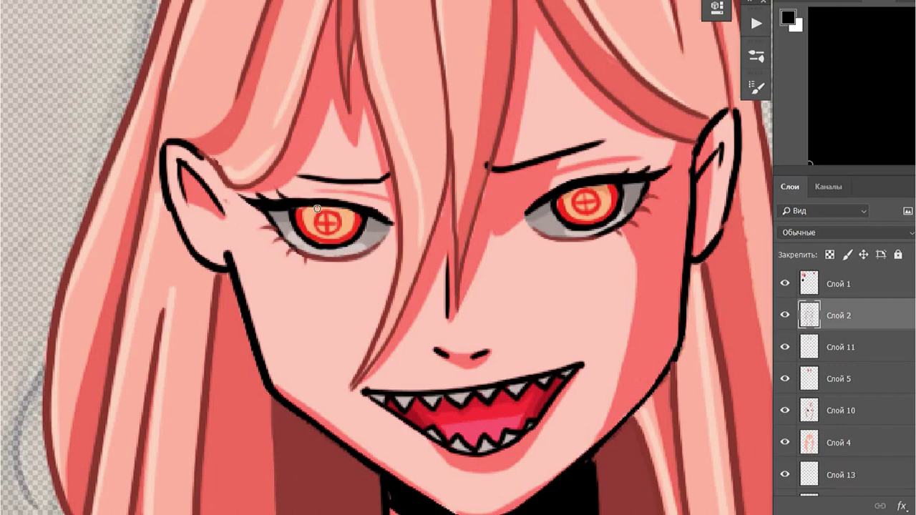
pyautogui.hotkey('alt', '[')
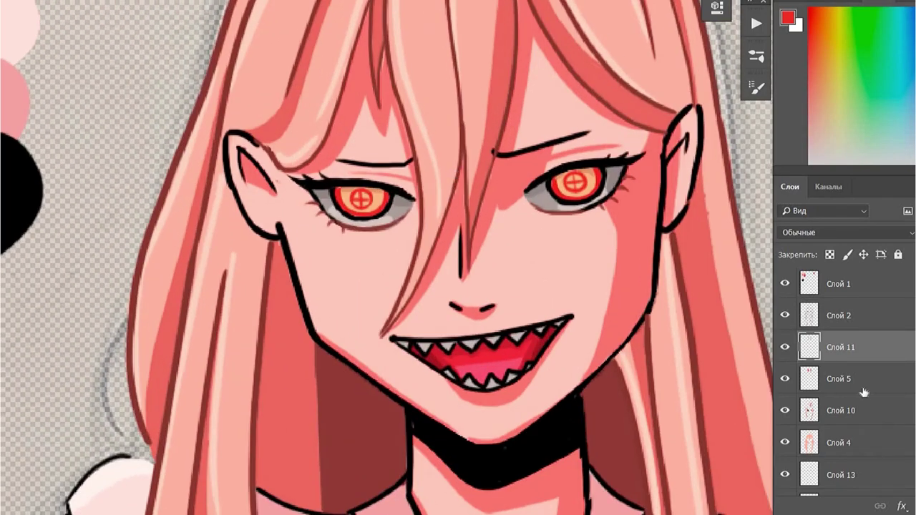
# On Слой 11, pick a light skin tone and highlight the left cheek and upper lip
pyautogui.hotkey('alt', ']')
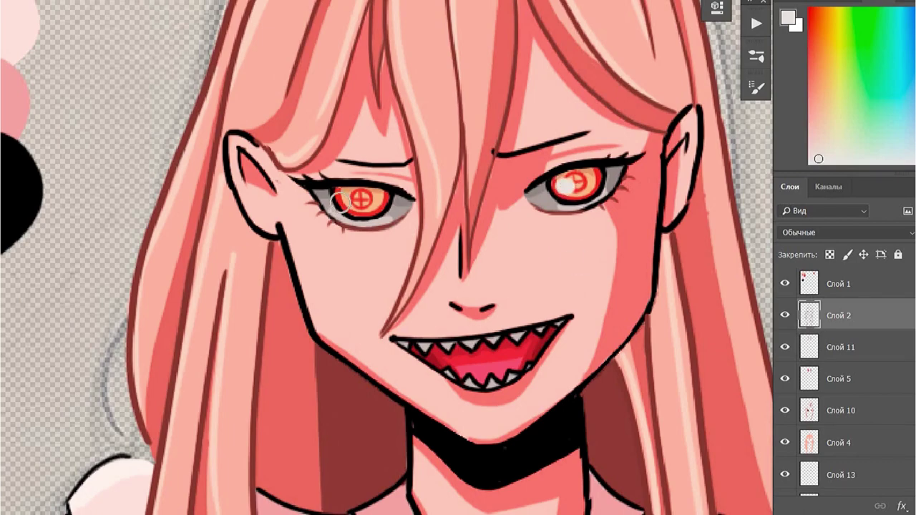
pyautogui.click(756, 87)
pyautogui.scroll(3, 477, 153)
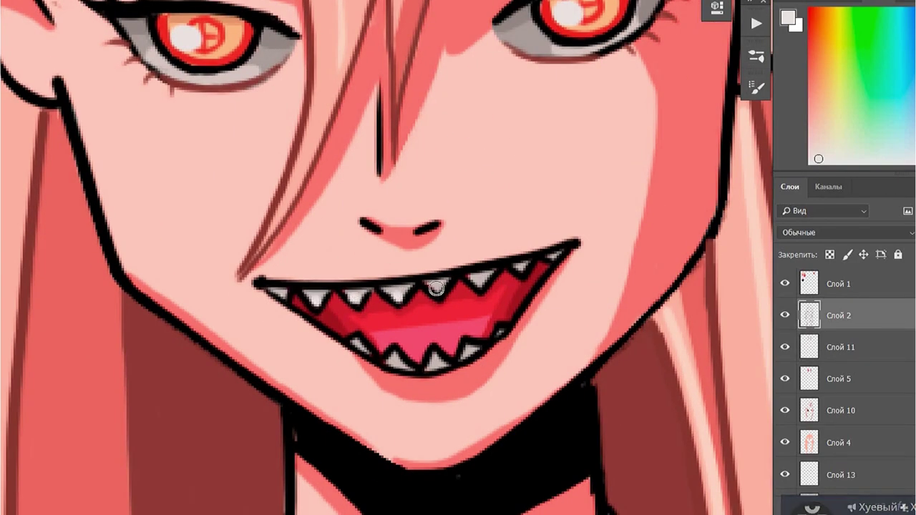
pyautogui.hotkey('alt', '[')
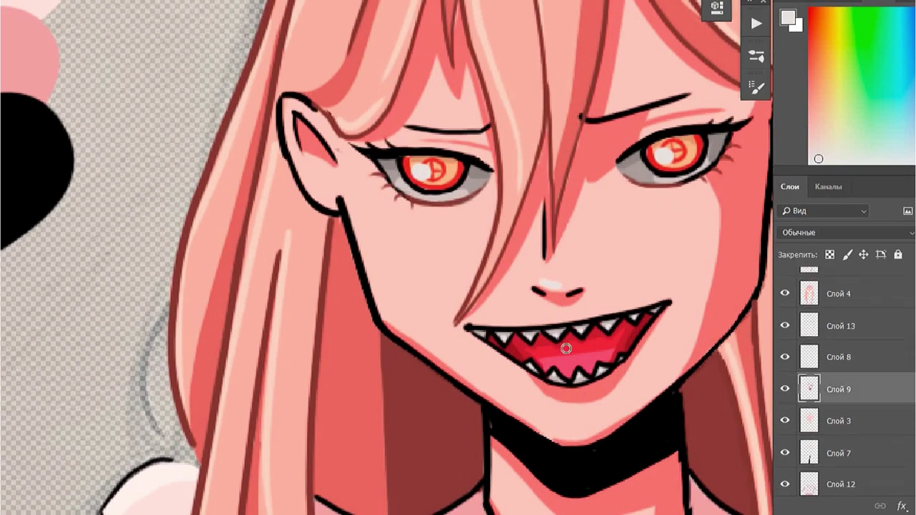
pyautogui.keyDown('ctrl'); pyautogui.click(544, 304); pyautogui.keyUp('ctrl')
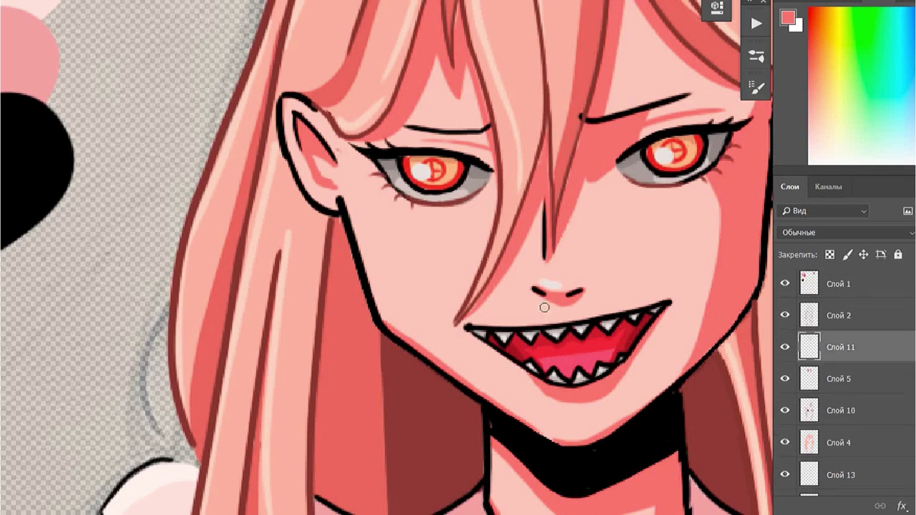
pyautogui.moveTo(346, 193); pyautogui.dragTo(369, 262)
pyautogui.moveTo(480, 326); pyautogui.dragTo(577, 318)
# Add light highlights below the mouth, on the chin and under both eyes
pyautogui.moveTo(474, 344); pyautogui.dragTo(517, 376)
pyautogui.moveTo(529, 430)
pyautogui.mouseDown()
pyautogui.moveTo(572, 418)
pyautogui.moveTo(539, 435)
pyautogui.mouseUp()
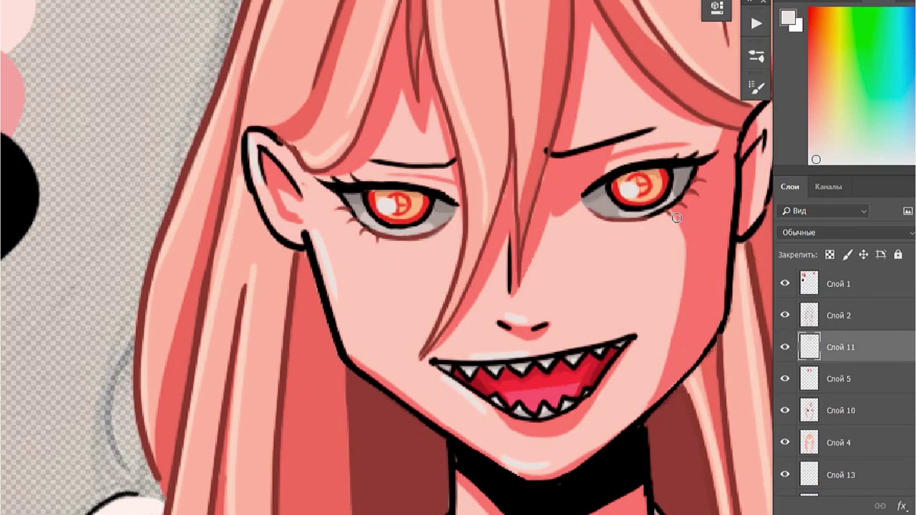
pyautogui.moveTo(591, 226); pyautogui.dragTo(640, 224)
pyautogui.moveTo(392, 244); pyautogui.dragTo(440, 241)
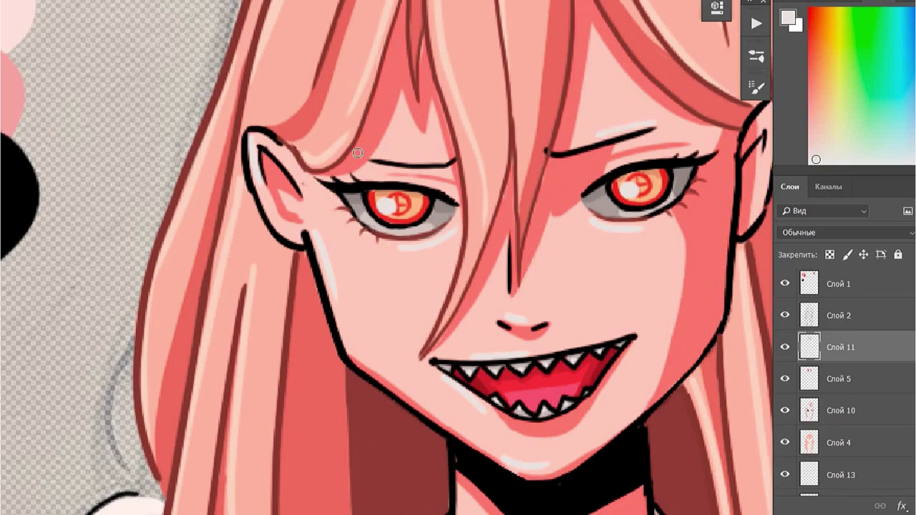
pyautogui.scroll(-2, 429, 300)
pyautogui.scroll(-1, 422, 343)
pyautogui.scroll(1, 422, 343)
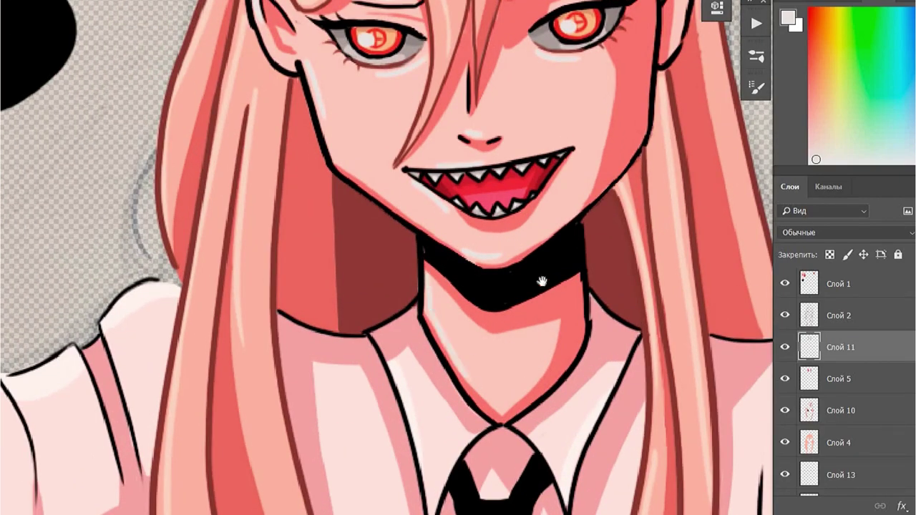
pyautogui.scroll(1, 541, 276)
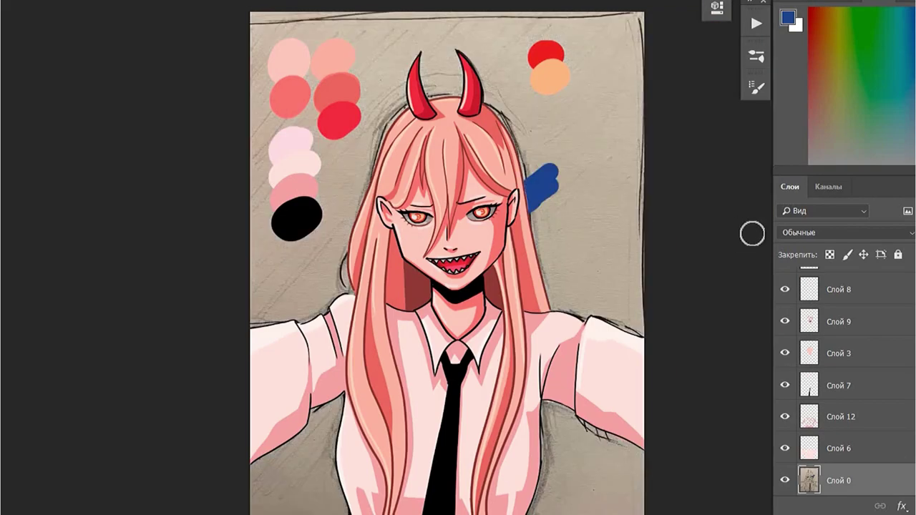
# Paint a dark navy patch on the background right of the hair, replacing a brief teal try
pyautogui.moveTo(544, 187); pyautogui.dragTo(572, 294)
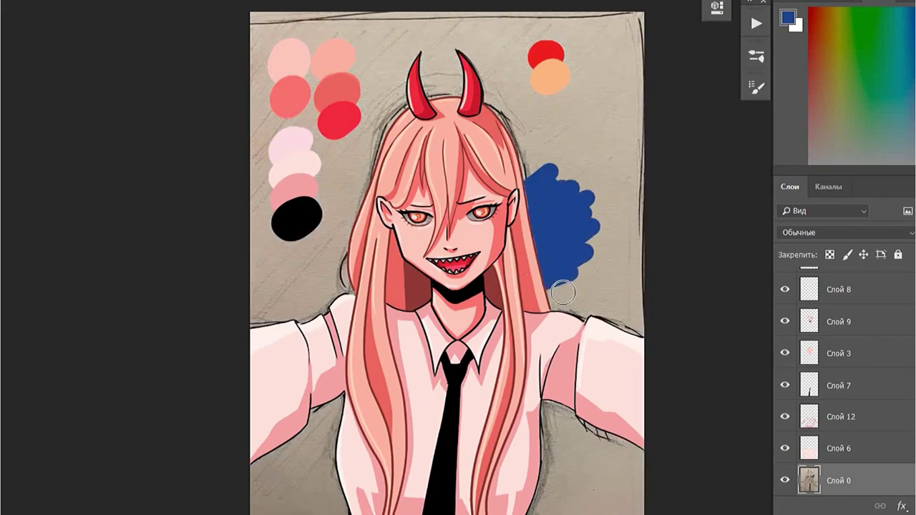
pyautogui.moveTo(544, 201); pyautogui.dragTo(563, 312)
pyautogui.click(909, 86)
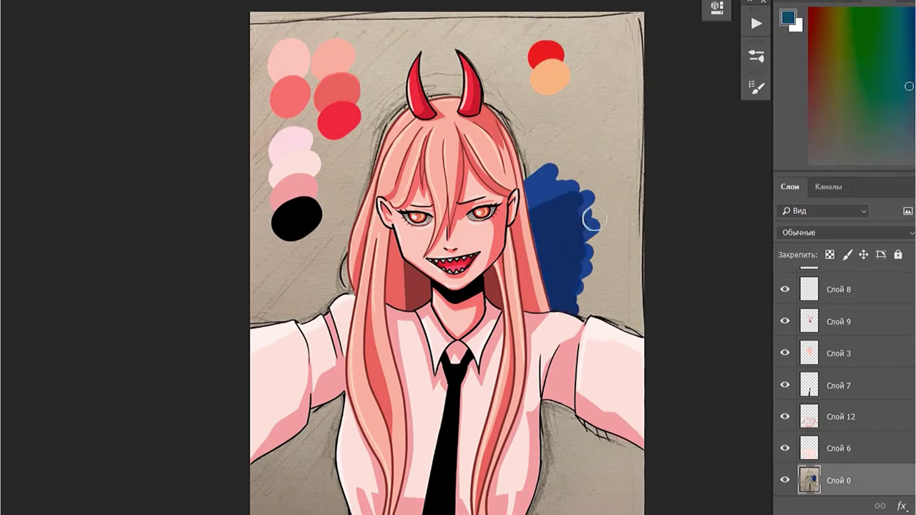
pyautogui.moveTo(591, 215)
pyautogui.mouseDown()
pyautogui.moveTo(554, 203)
pyautogui.moveTo(573, 293)
pyautogui.mouseUp()
pyautogui.moveTo(544, 186)
pyautogui.mouseDown()
pyautogui.moveTo(570, 272)
pyautogui.moveTo(565, 307)
pyautogui.mouseUp()
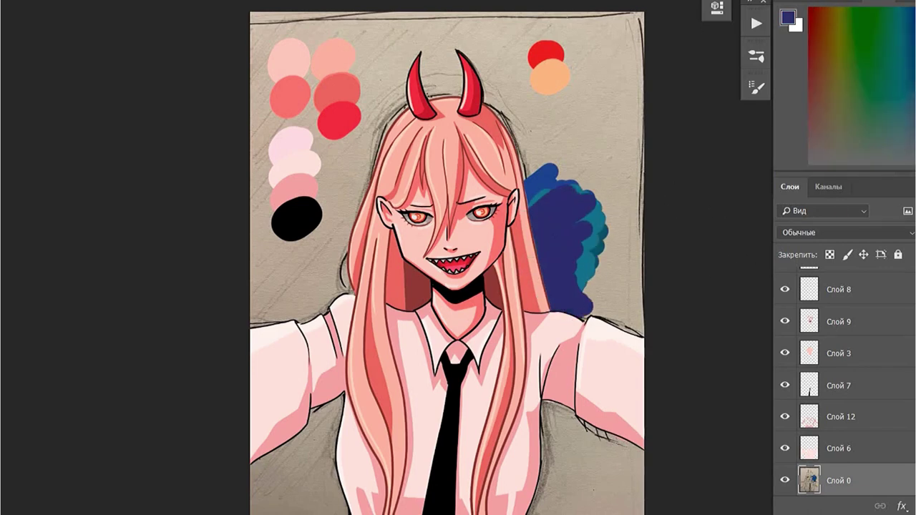
pyautogui.moveTo(573, 189); pyautogui.dragTo(587, 244)
# Extend navy around the head, over the top and right background, and over the colour swatches
pyautogui.moveTo(544, 193); pyautogui.dragTo(577, 311)
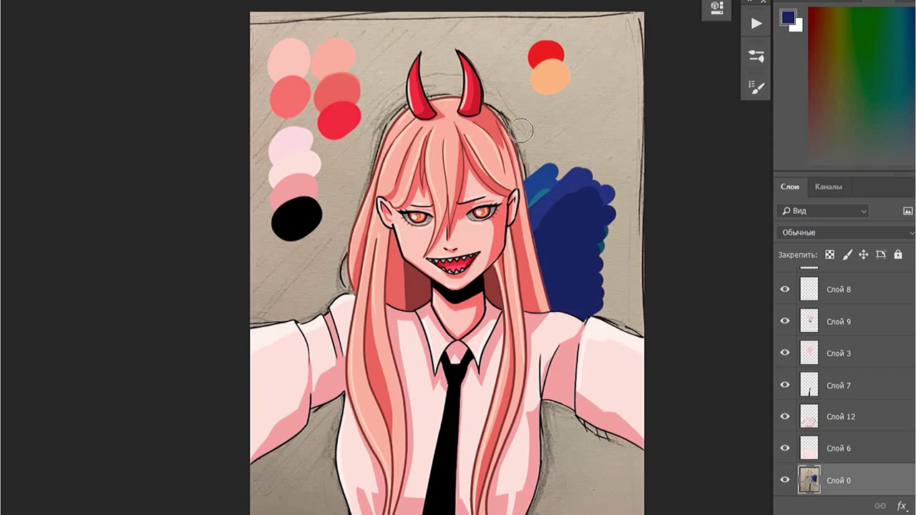
pyautogui.moveTo(522, 215)
pyautogui.mouseDown()
pyautogui.moveTo(465, 41)
pyautogui.moveTo(249, 65)
pyautogui.moveTo(482, 93)
pyautogui.moveTo(321, 90)
pyautogui.moveTo(263, 219)
pyautogui.moveTo(337, 257)
pyautogui.moveTo(317, 307)
pyautogui.moveTo(330, 401)
pyautogui.moveTo(293, 494)
pyautogui.mouseUp()
pyautogui.moveTo(456, 162)
pyautogui.mouseDown()
pyautogui.moveTo(646, 31)
pyautogui.moveTo(657, 272)
pyautogui.moveTo(612, 453)
pyautogui.moveTo(629, 501)
pyautogui.mouseUp()
pyautogui.hotkey('alt', 'shift', ']')
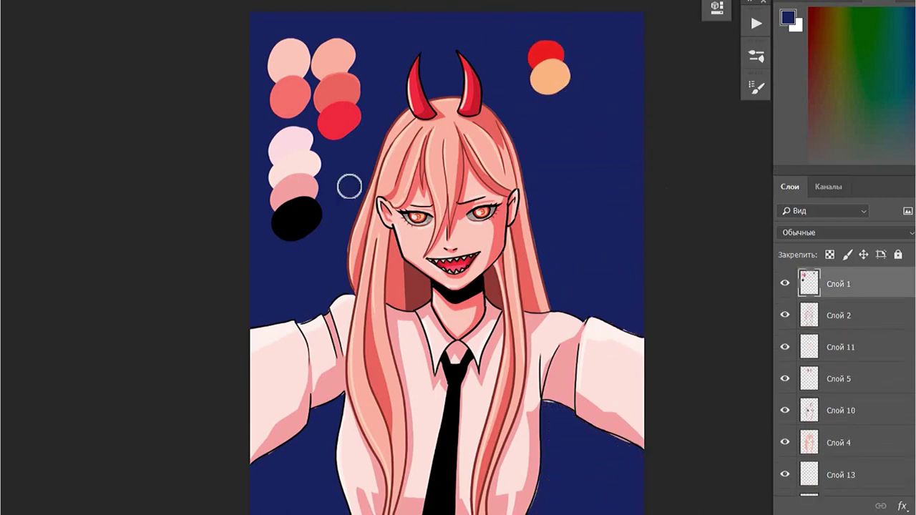
pyautogui.moveTo(261, 100); pyautogui.dragTo(293, 215)
pyautogui.moveTo(283, 43); pyautogui.dragTo(293, 68)
pyautogui.moveTo(540, 53); pyautogui.dragTo(554, 82)
# Airbrush a soft lighter-blue glow at the top-left and left of the hair
pyautogui.hotkey('alt', ',')
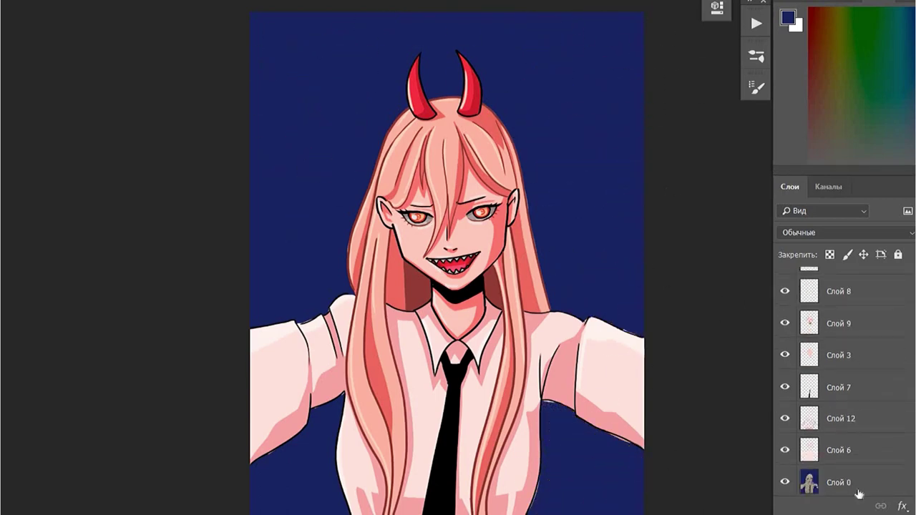
pyautogui.click(756, 56)
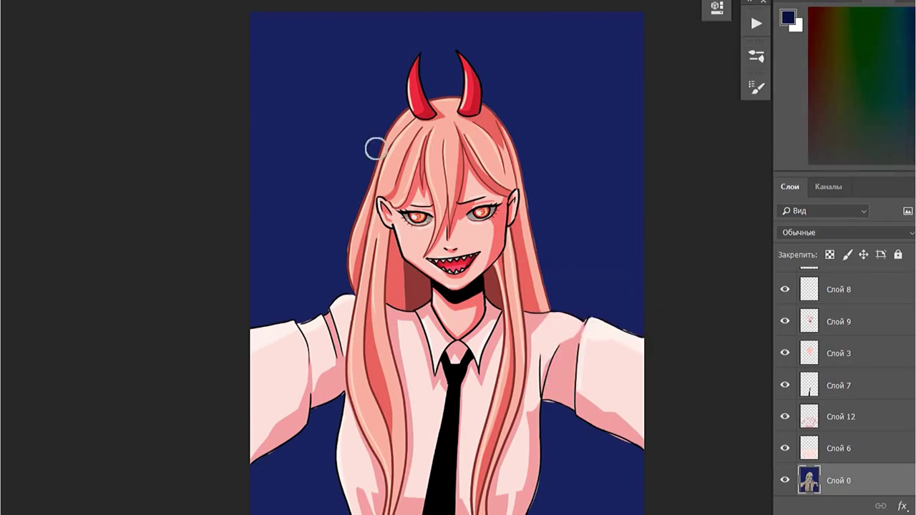
pyautogui.moveTo(258, 108)
pyautogui.mouseDown()
pyautogui.moveTo(322, 21)
pyautogui.moveTo(408, 43)
pyautogui.mouseUp()
pyautogui.moveTo(300, 79)
pyautogui.mouseDown()
pyautogui.moveTo(258, 165)
pyautogui.moveTo(261, 207)
pyautogui.mouseUp()
pyautogui.moveTo(293, 163)
pyautogui.mouseDown()
pyautogui.moveTo(376, 72)
pyautogui.moveTo(390, 71)
pyautogui.mouseUp()
pyautogui.moveTo(258, 318); pyautogui.dragTo(332, 257)
pyautogui.moveTo(286, 322); pyautogui.dragTo(340, 261)
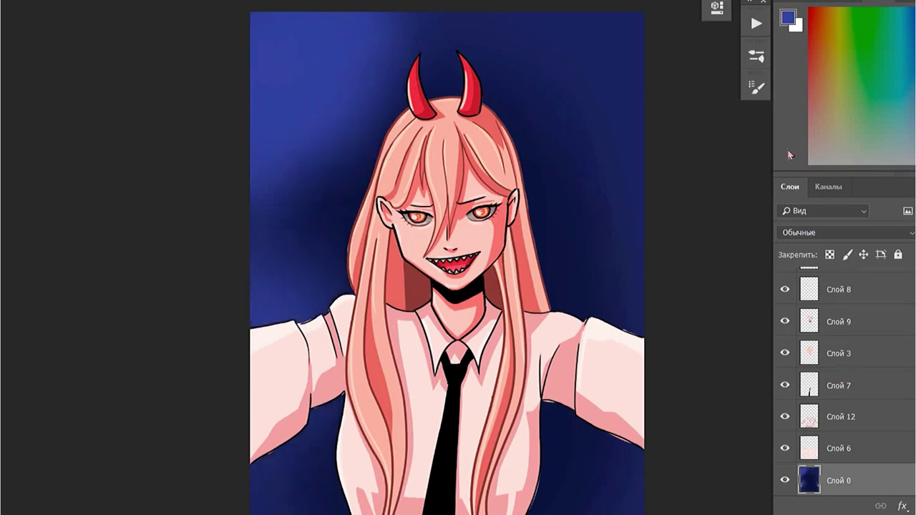
pyautogui.scroll(5, 838, 380)
pyautogui.click(839, 379)
# Sample a light colour from the eye and paint light grey along the iris edge
pyautogui.scroll(3, 441, 177)
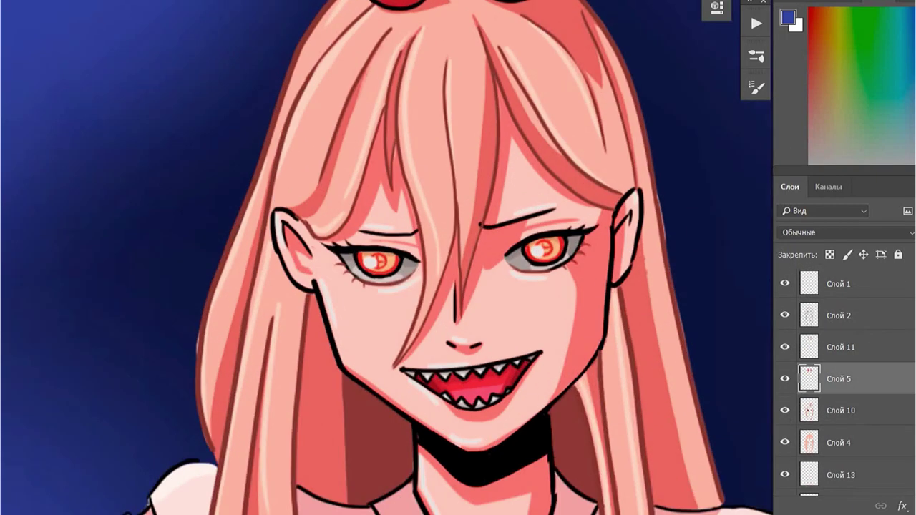
pyautogui.click(756, 55)
pyautogui.scroll(2, 532, 265)
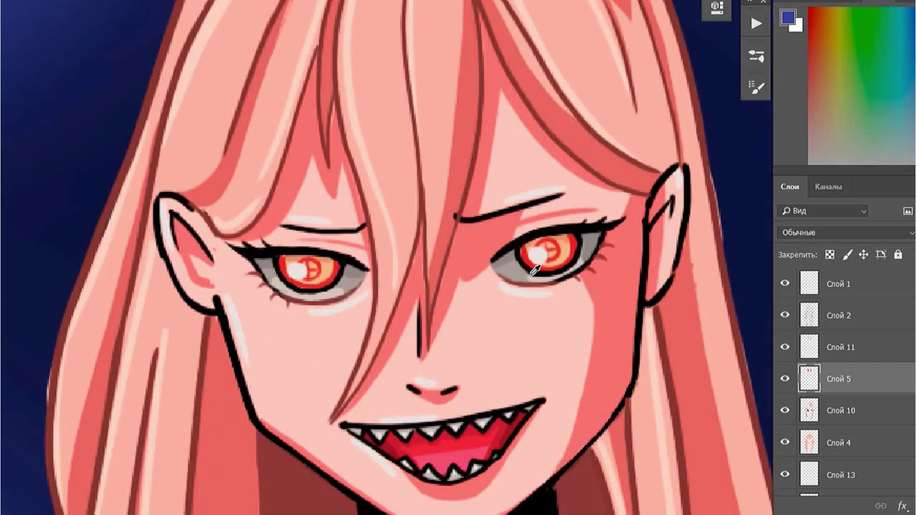
pyautogui.keyDown('alt'); pyautogui.click(532, 272); pyautogui.keyUp('alt')
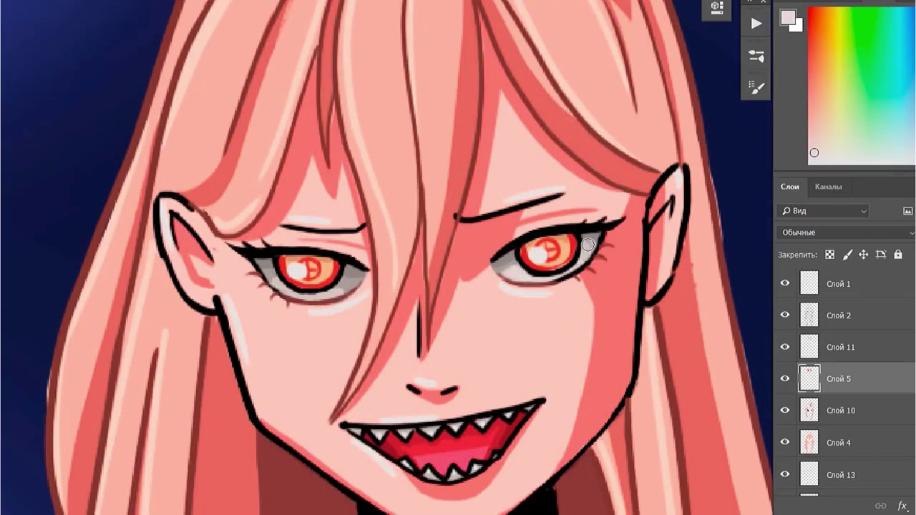
pyautogui.moveTo(327, 291); pyautogui.dragTo(335, 277)
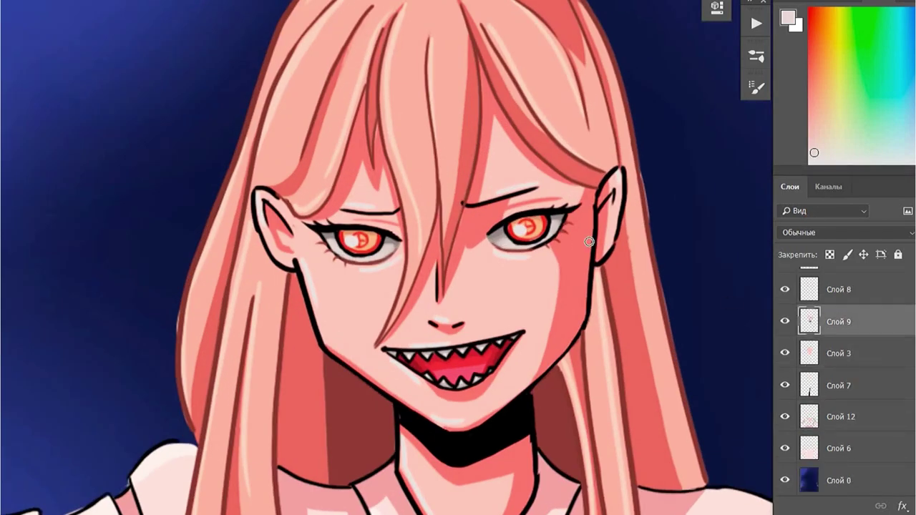
# Shade above the eye, its outer corner and lower lid in salmon red sampled from the skin
pyautogui.keyDown('alt'); pyautogui.click(478, 222); pyautogui.keyUp('alt')
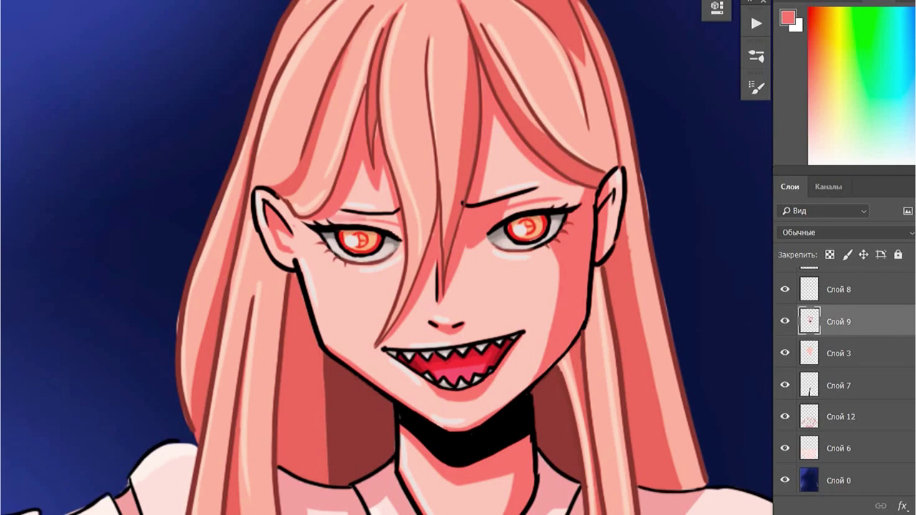
pyautogui.moveTo(338, 216); pyautogui.dragTo(390, 219)
pyautogui.moveTo(318, 234); pyautogui.dragTo(335, 244)
pyautogui.press('F5')
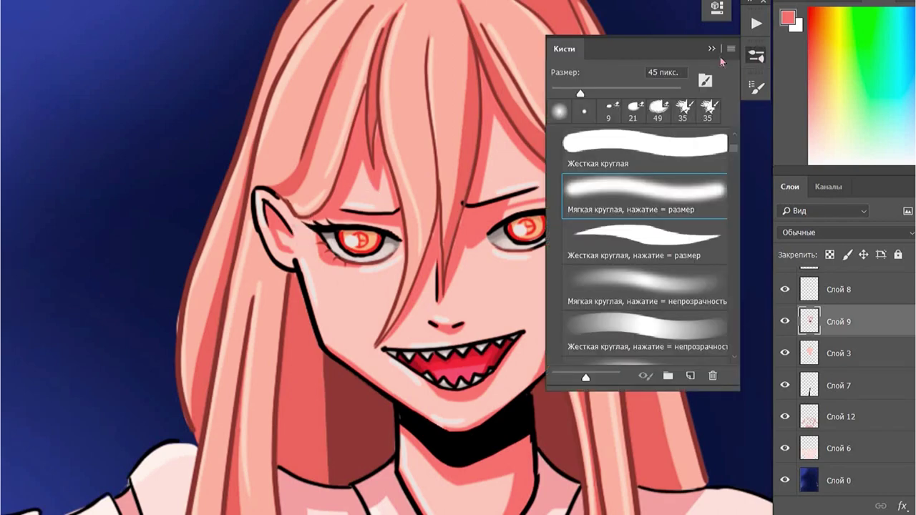
pyautogui.press('F5')
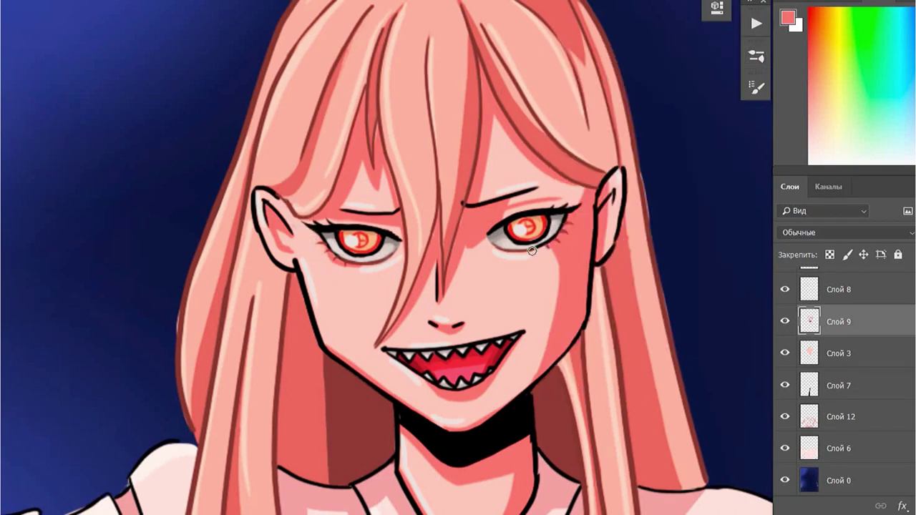
pyautogui.hotkey('ctrl', '0')
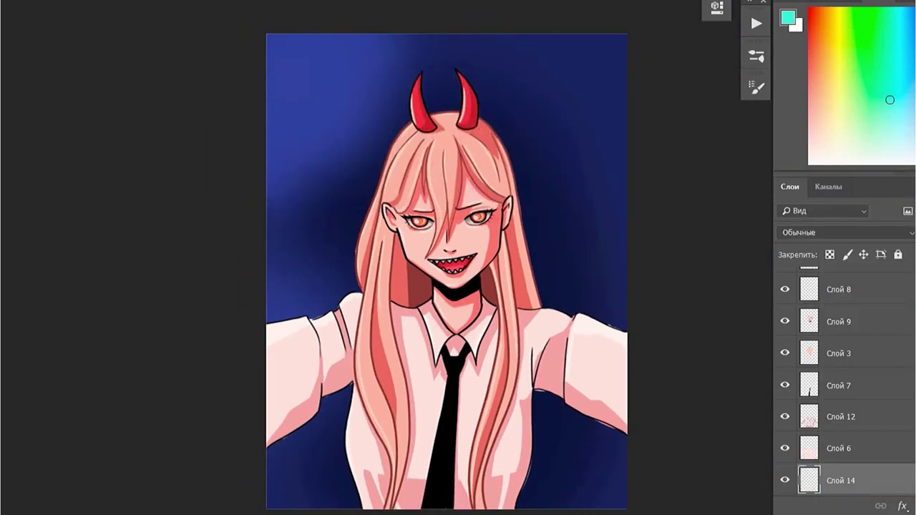
# Block in dark teal across the top and right background, then cover the right side in purple
pyautogui.moveTo(566, 143); pyautogui.dragTo(587, 308)
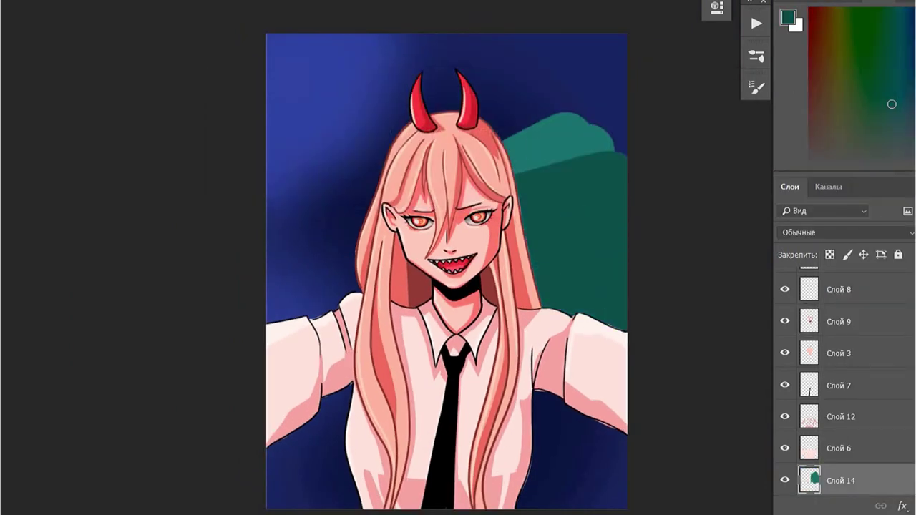
pyautogui.moveTo(401, 58); pyautogui.dragTo(609, 143)
pyautogui.moveTo(544, 401); pyautogui.dragTo(615, 494)
pyautogui.click(821, 58)
pyautogui.moveTo(544, 143); pyautogui.dragTo(623, 115)
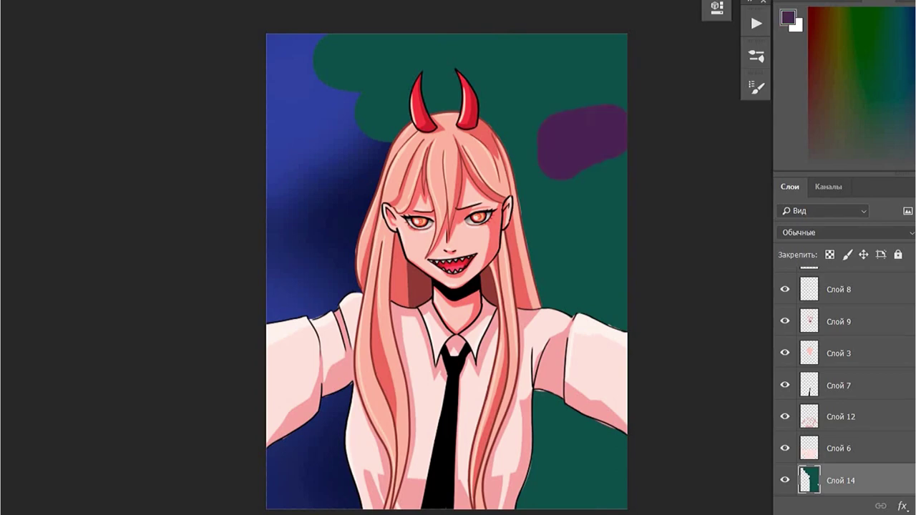
pyautogui.moveTo(429, 42); pyautogui.dragTo(616, 171)
pyautogui.moveTo(522, 179); pyautogui.dragTo(615, 322)
pyautogui.moveTo(566, 408); pyautogui.dragTo(622, 494)
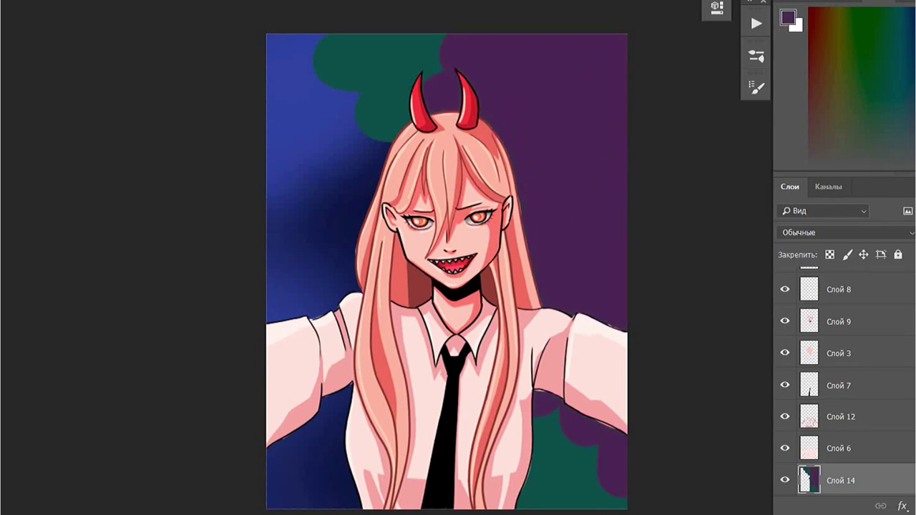